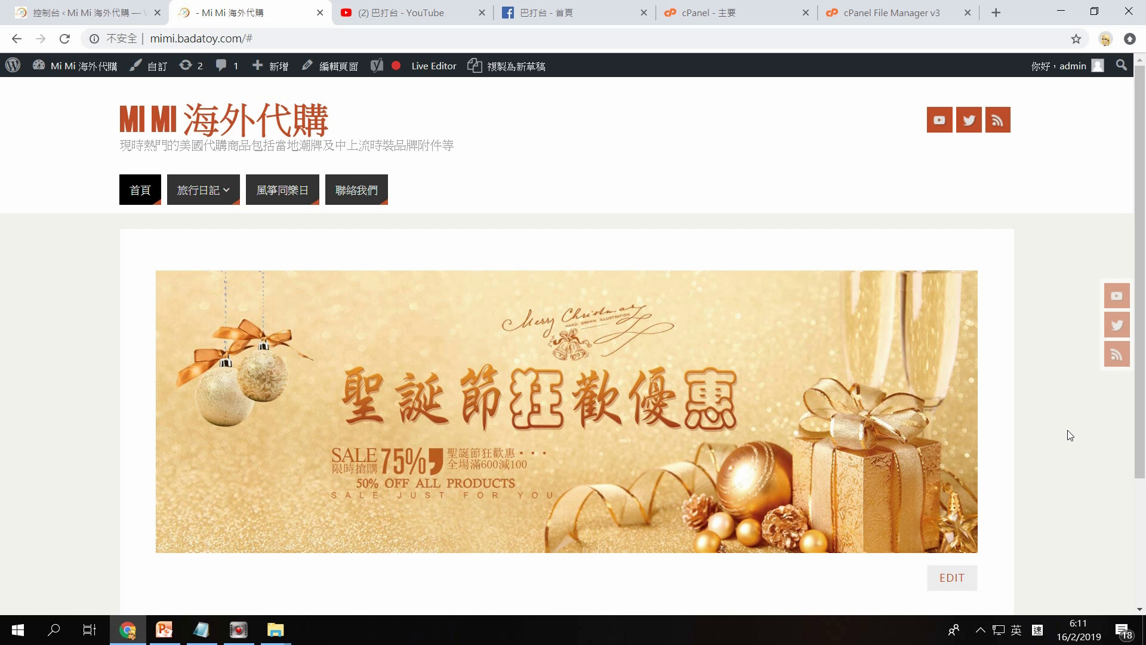
left_click(83, 13)
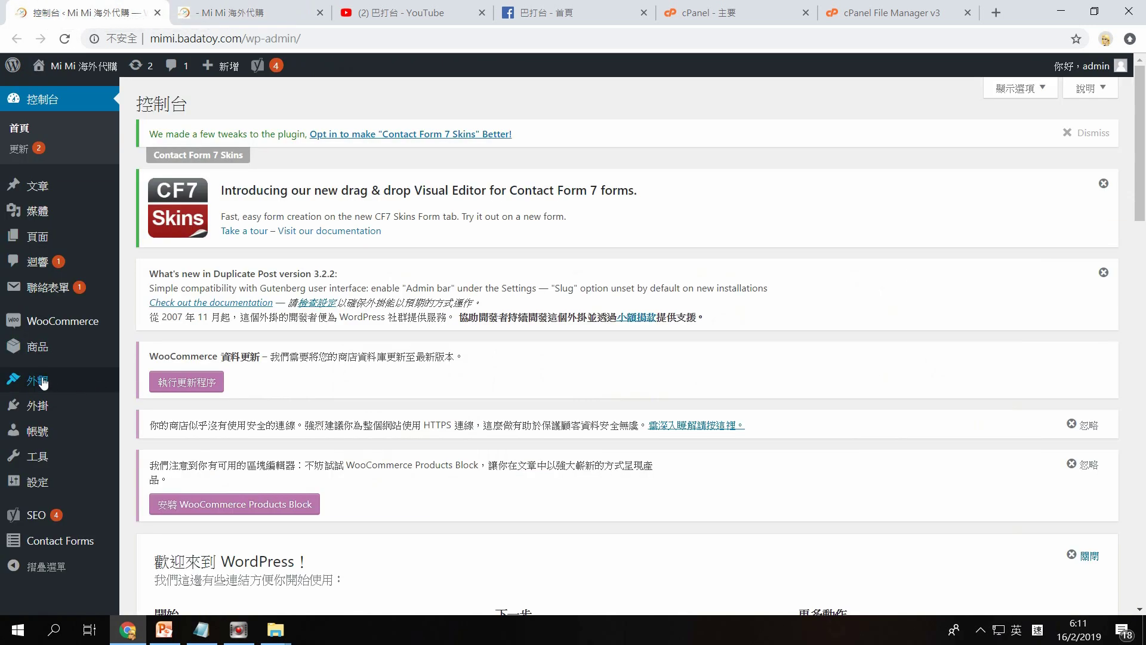
mouse_move(43, 385)
mouse_move(46, 414)
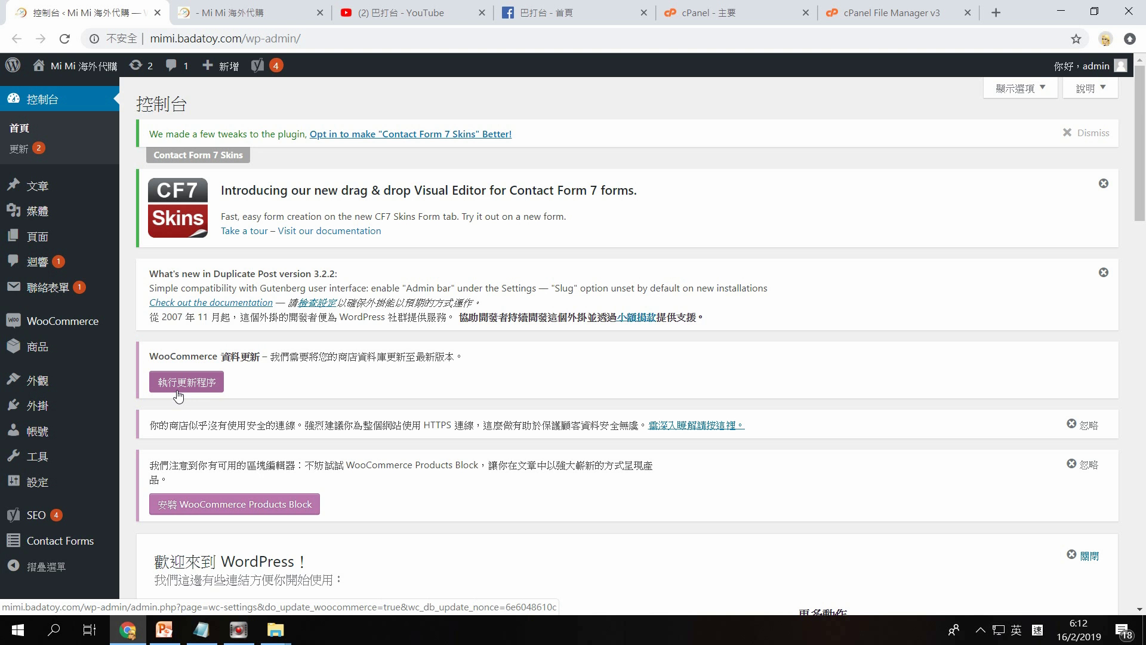
mouse_move(104, 388)
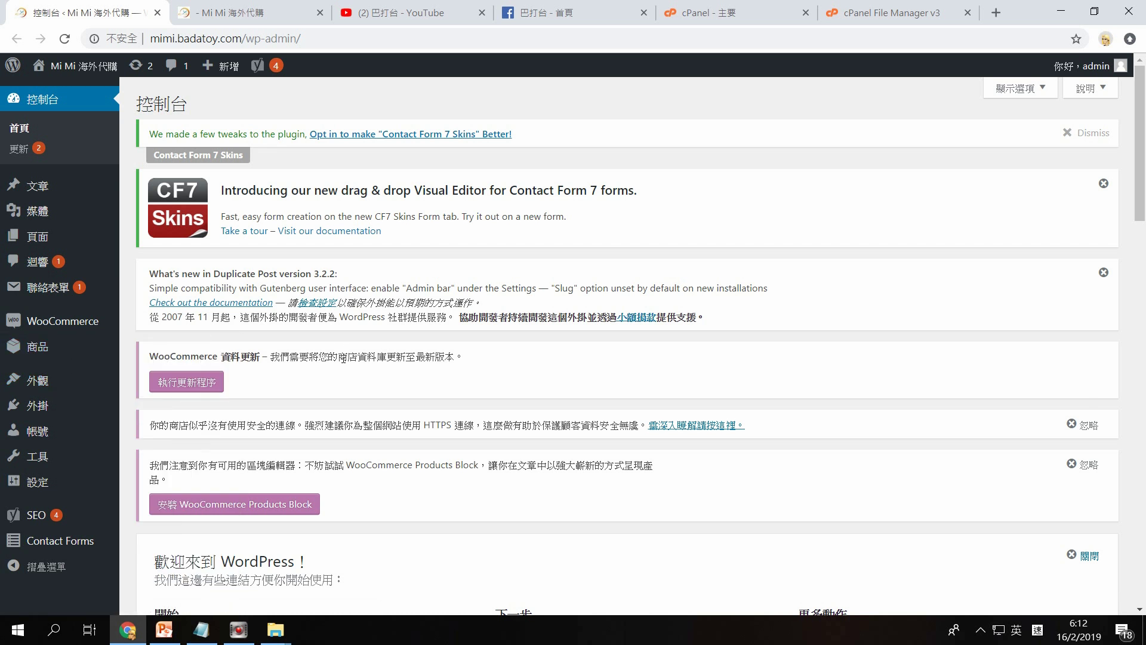
left_click(233, 13)
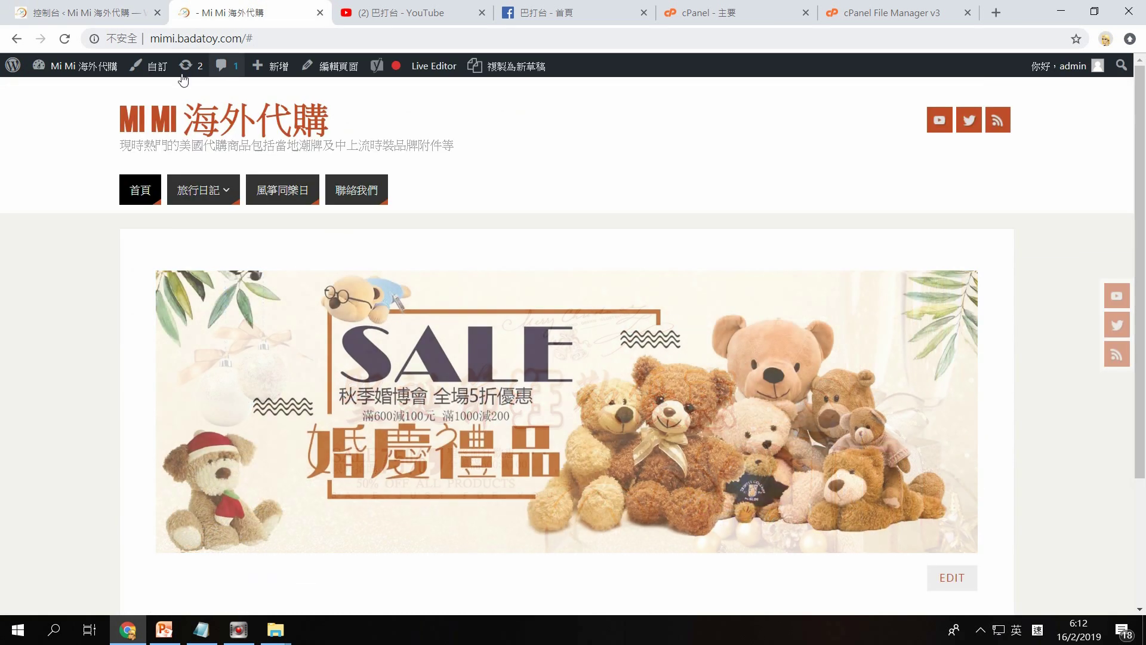
Step: Open the Parabola theme's settings from the site dashboard and expand the layout settings
left_click(75, 11)
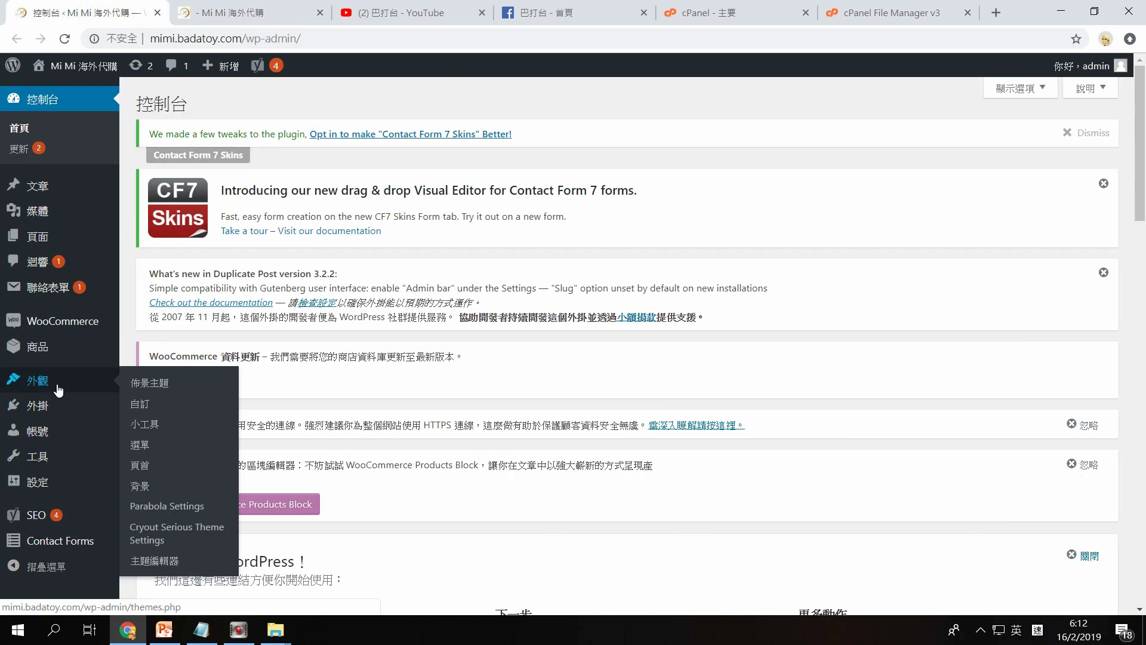
left_click(165, 508)
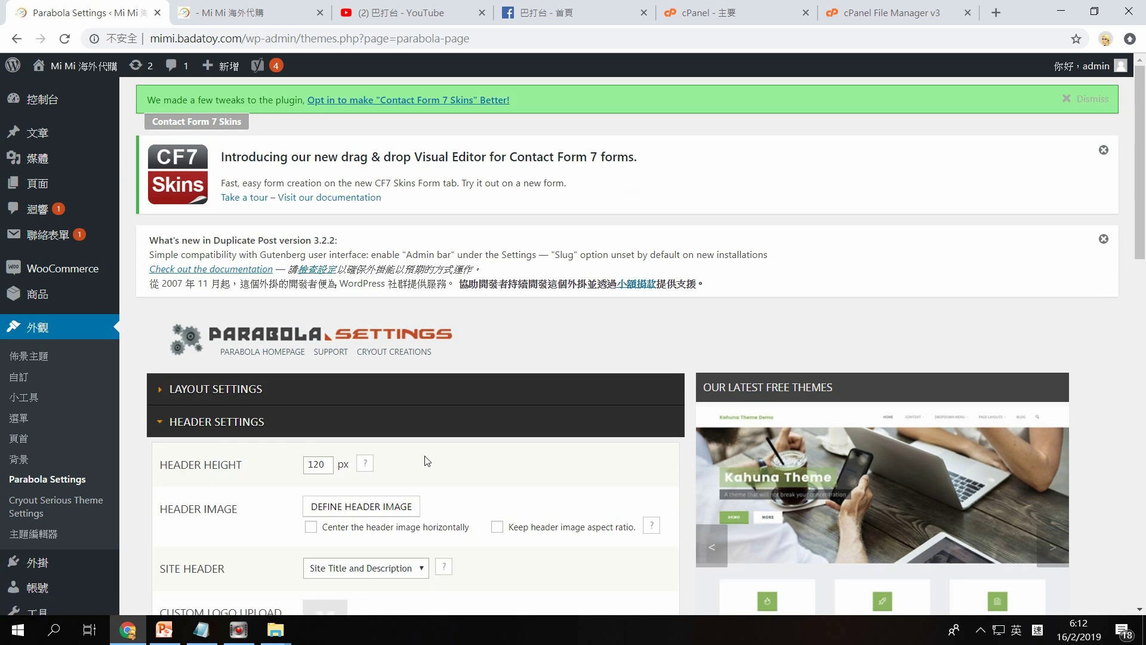
scroll(439, 445, "down", 2)
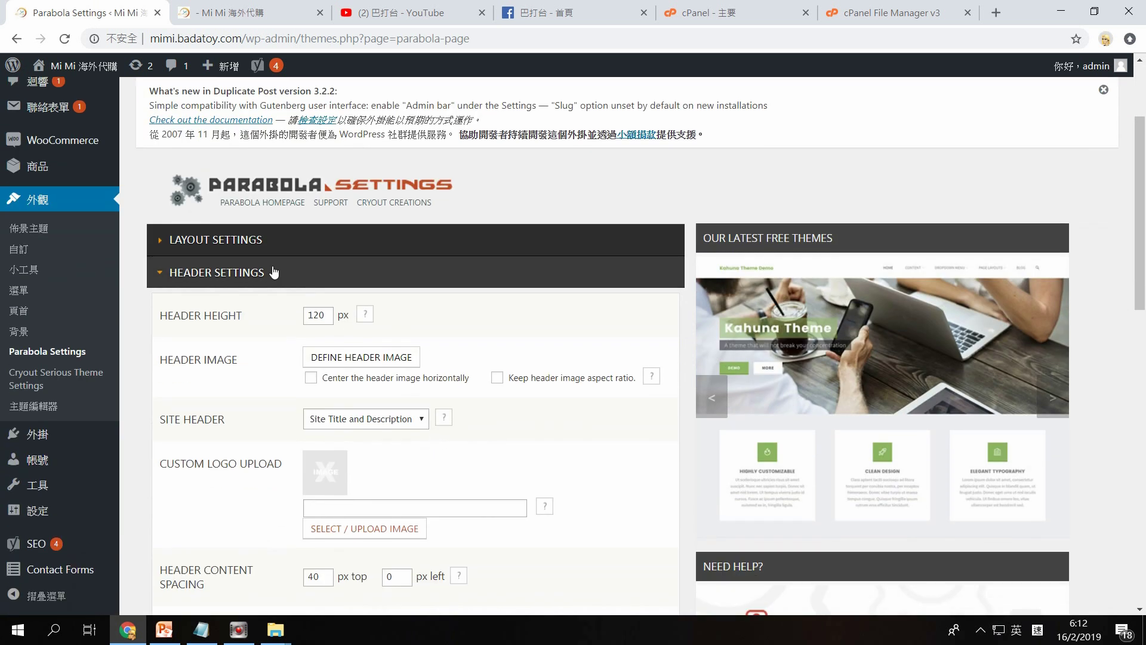
left_click(262, 240)
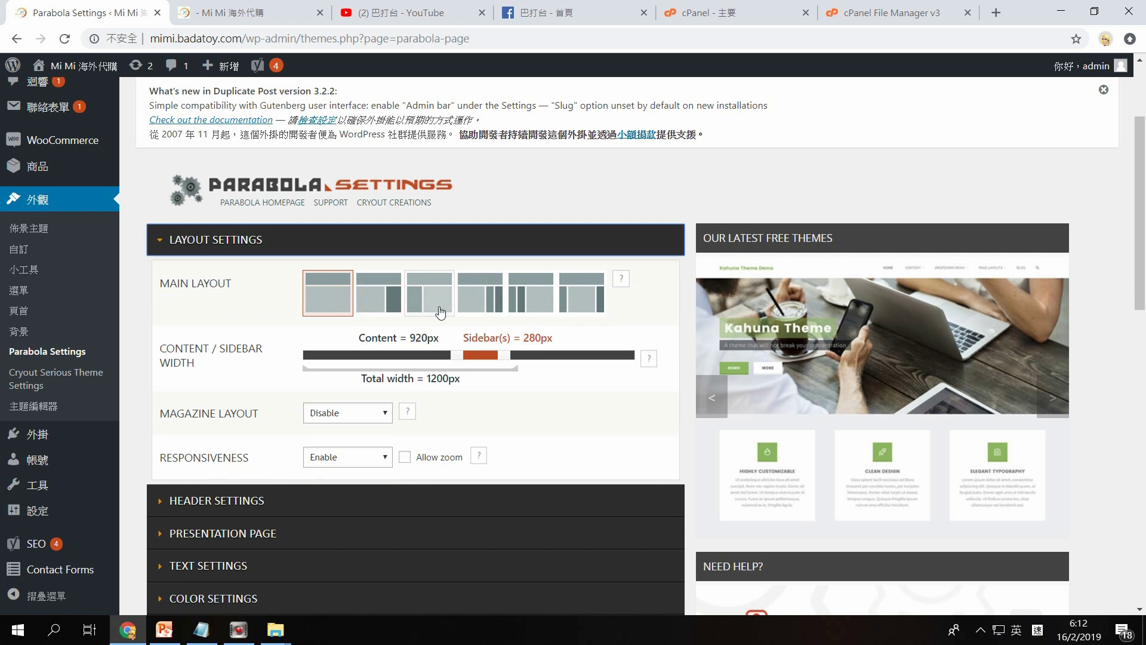
Step: Save the main layout with a single left sidebar and check the result on the site's home page
left_click(434, 304)
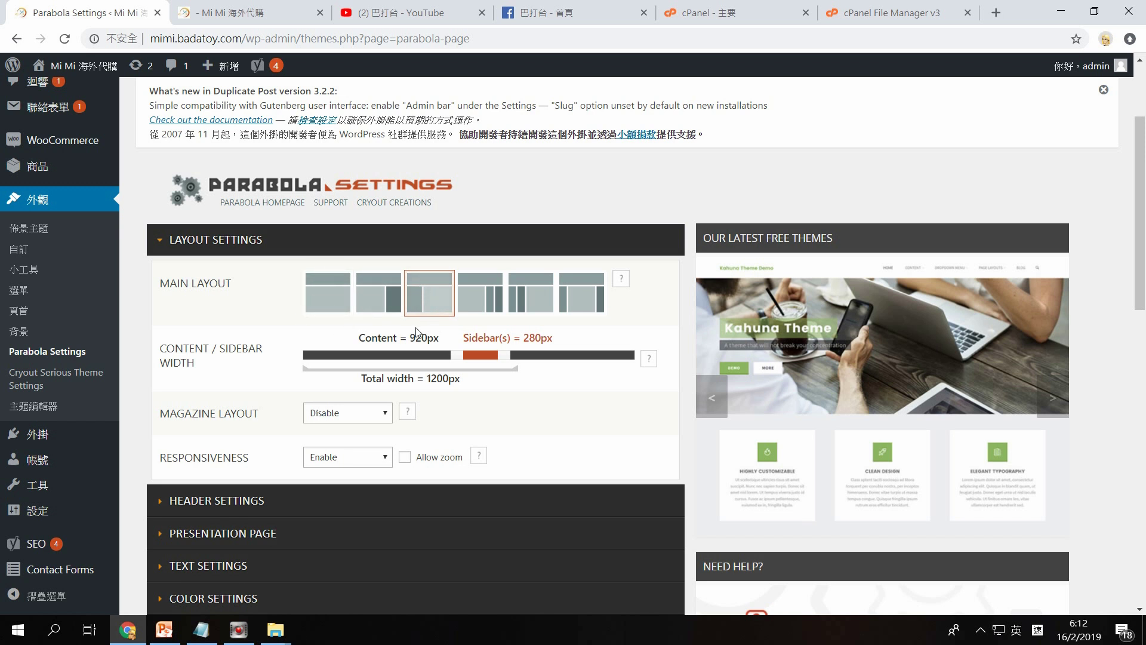
scroll(559, 456, "down", 7)
left_click(621, 393)
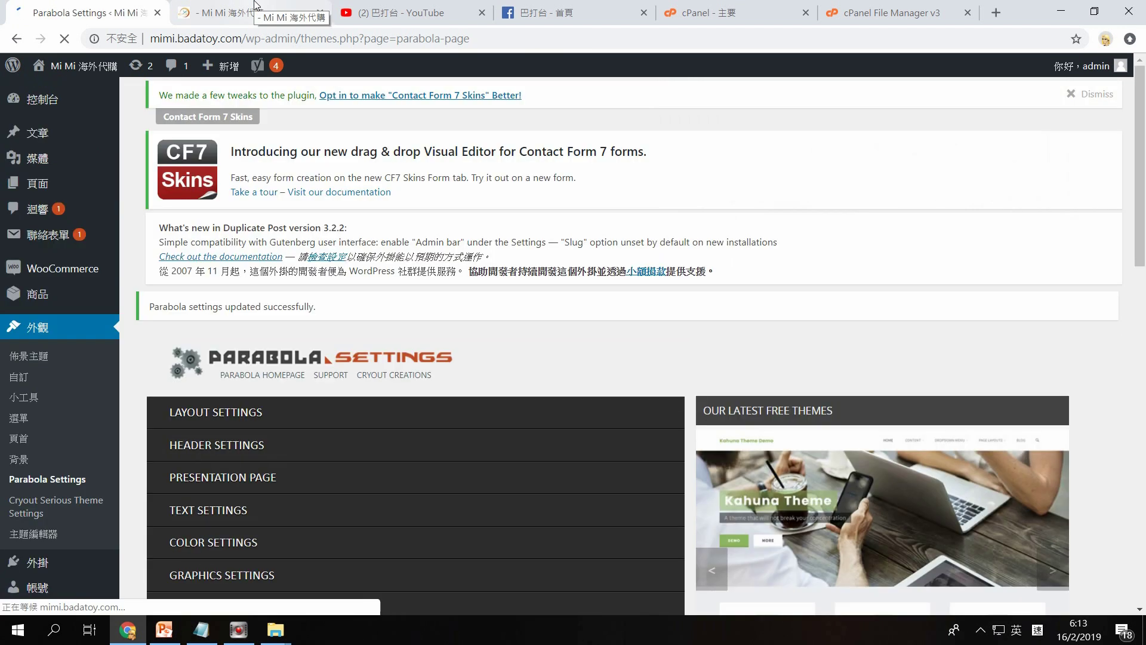
left_click(255, 7)
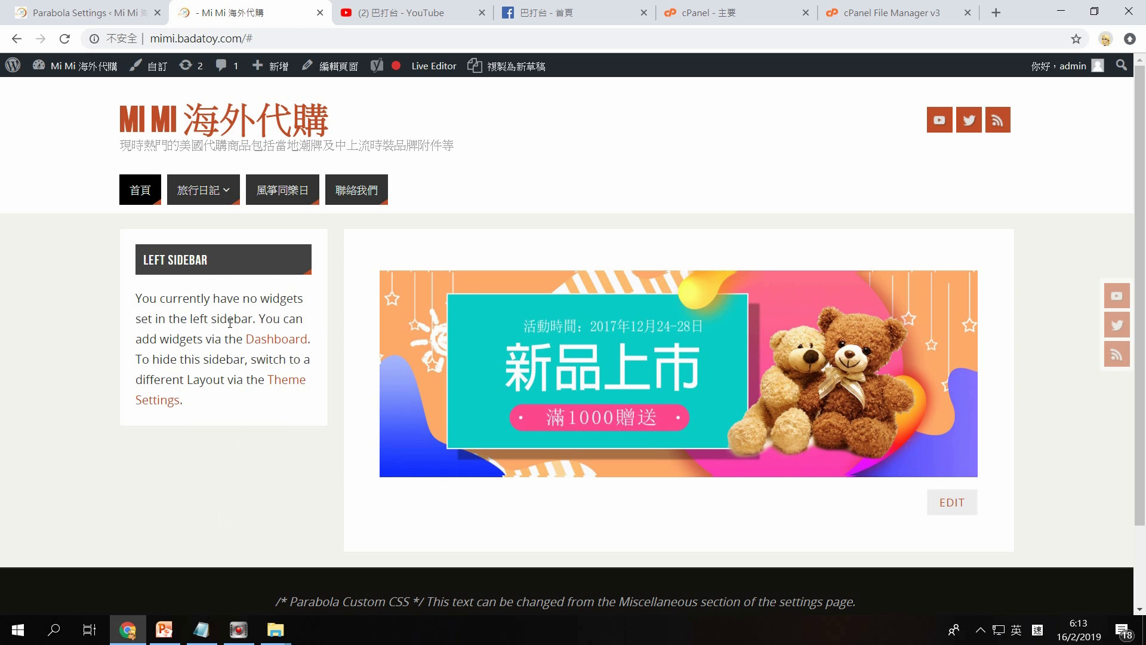
Step: Set the Parabola main layout back to one column without sidebars and collapse the layout settings
left_click(89, 12)
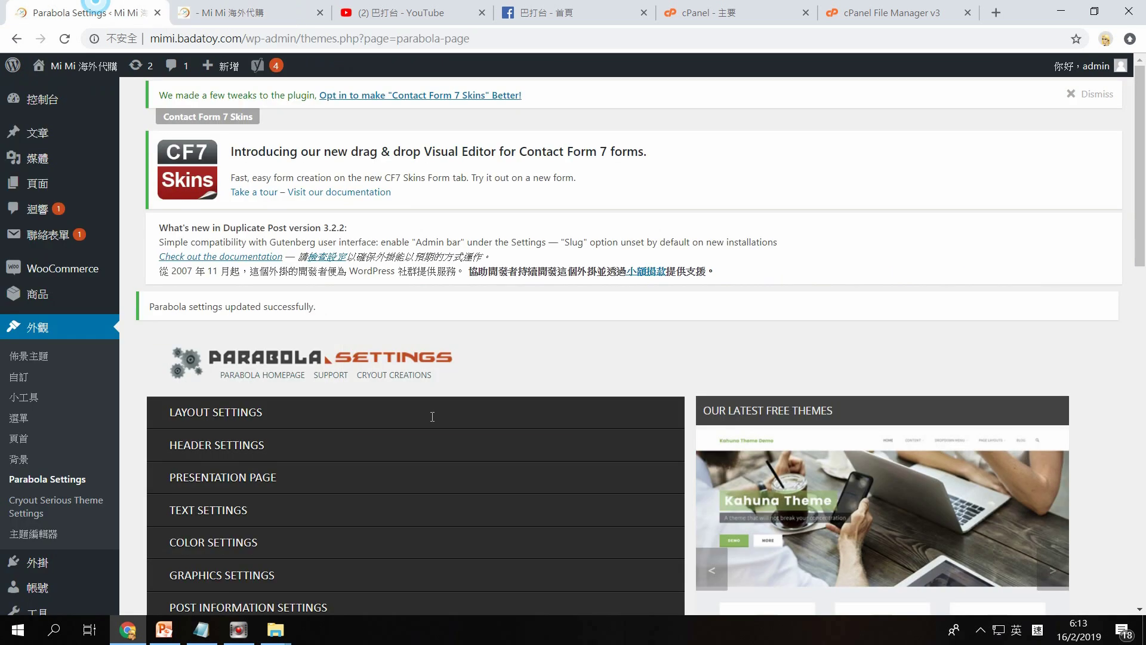
scroll(359, 425, "down", 2)
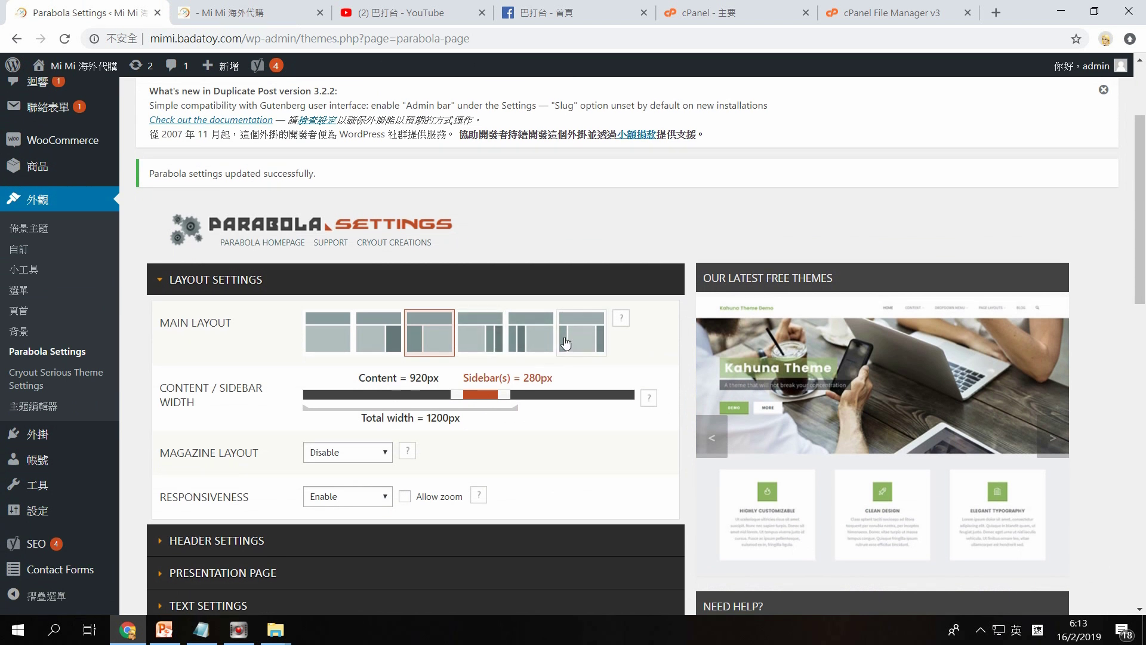
left_click(332, 341)
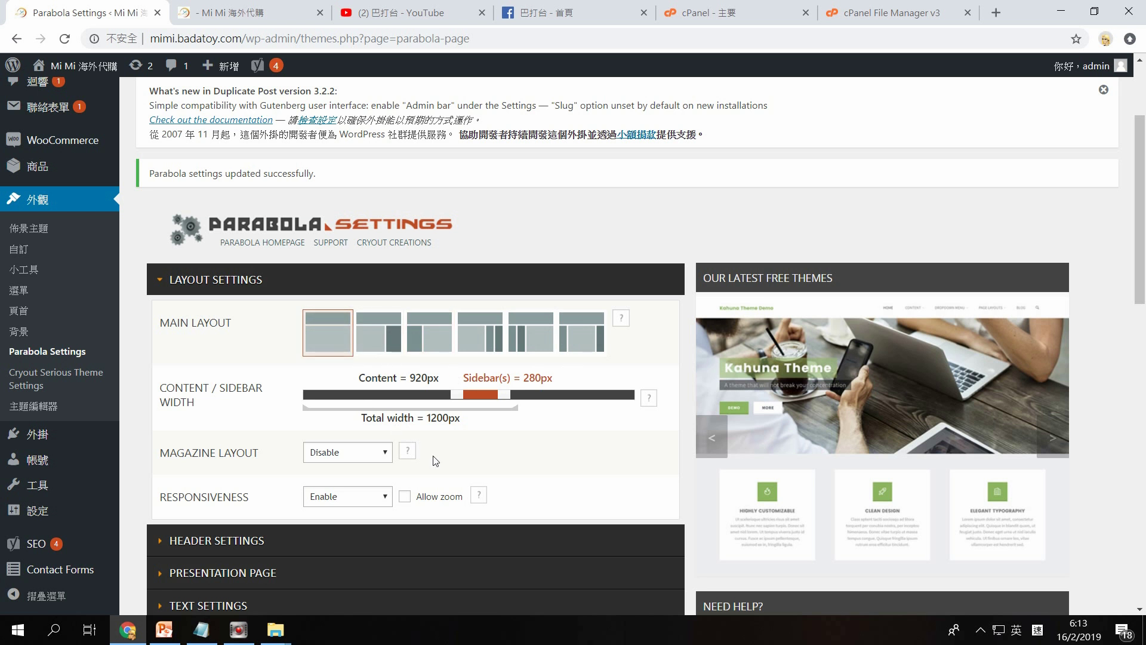
scroll(494, 471, "down", 1)
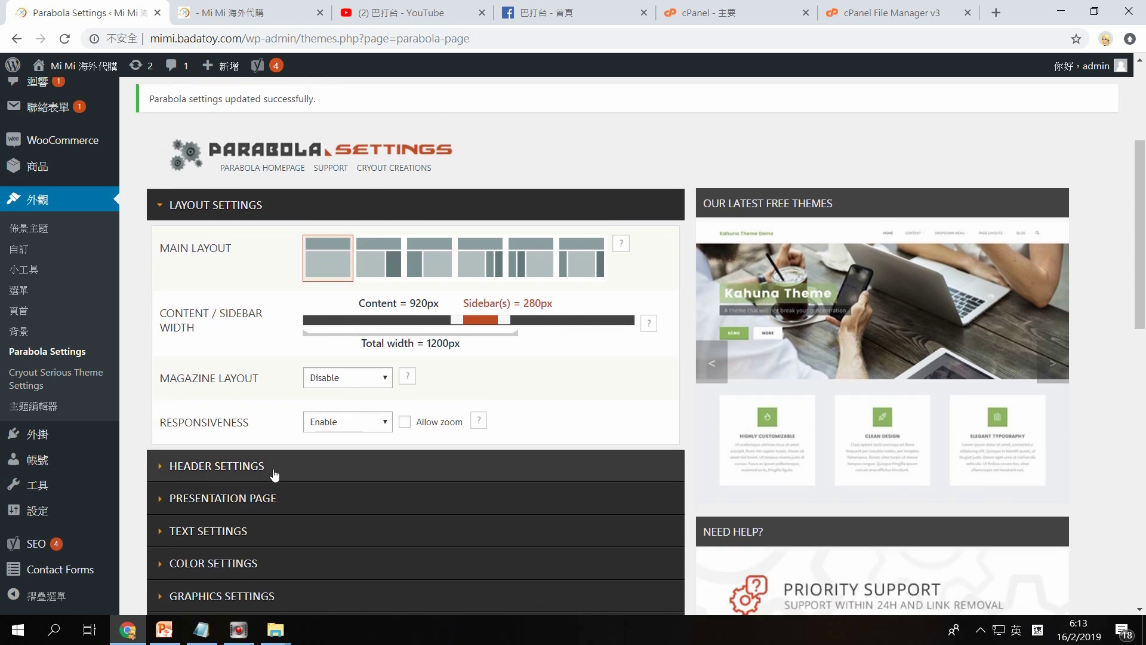
left_click(162, 207)
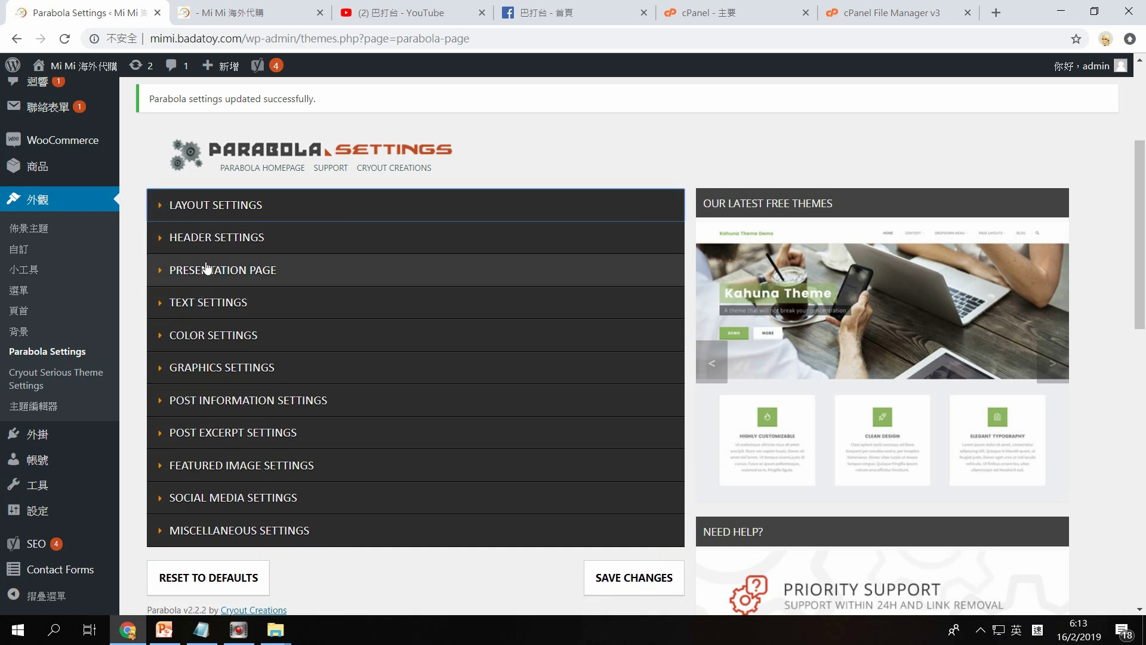
Step: Expand the header settings and open the media library for the custom logo upload
left_click(225, 234)
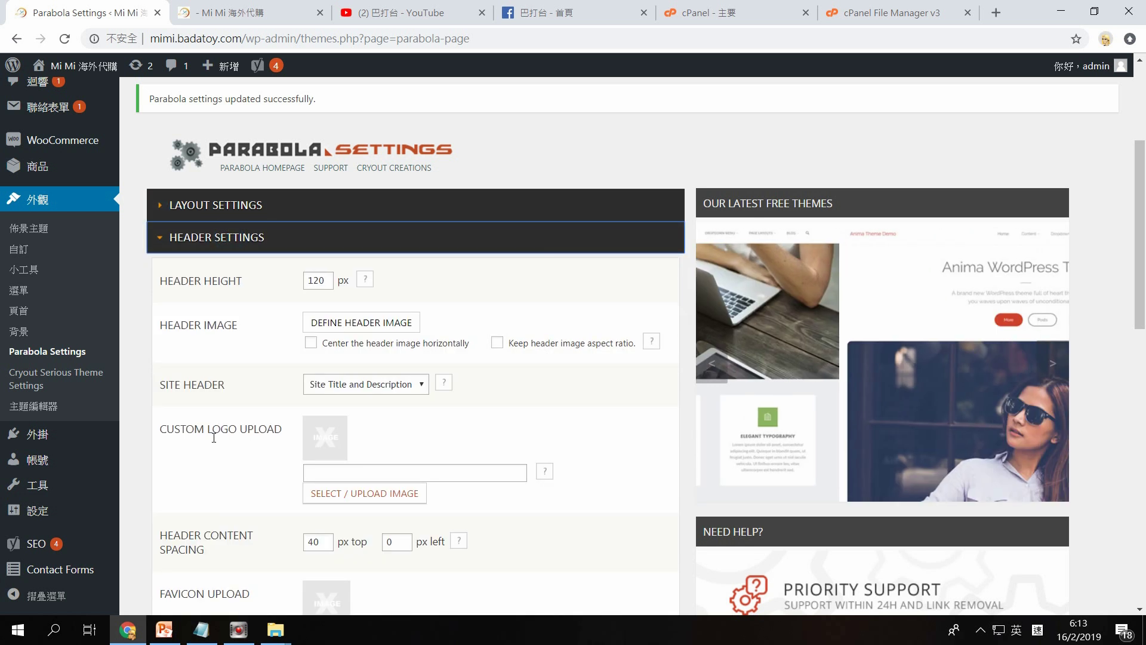
scroll(274, 431, "down", 2)
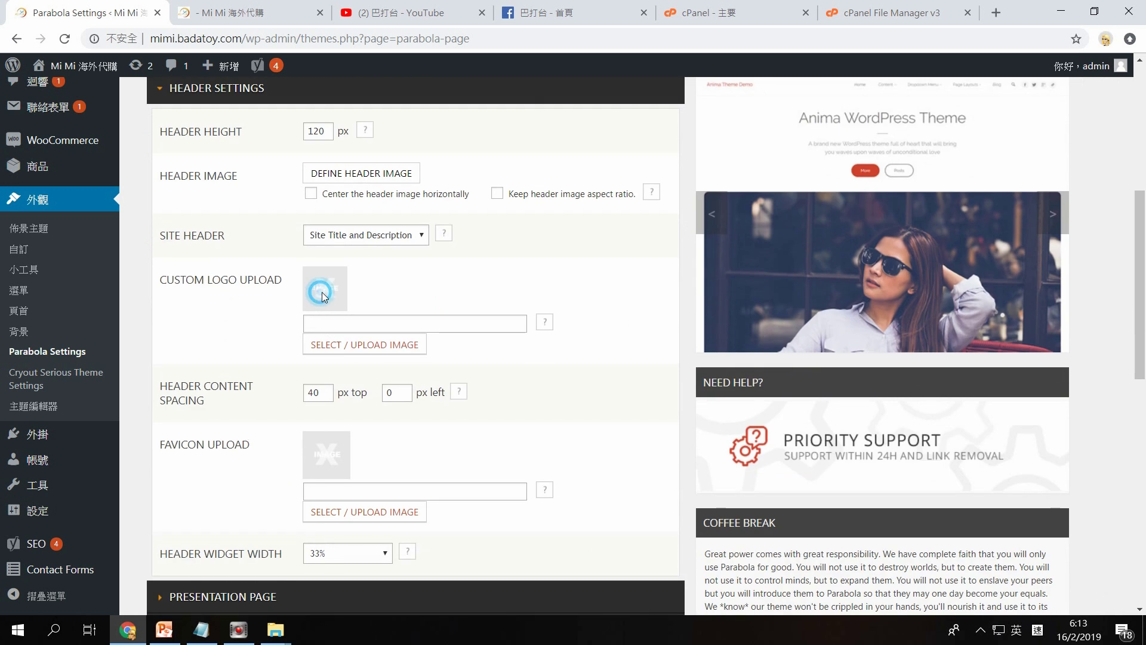
left_click(367, 344)
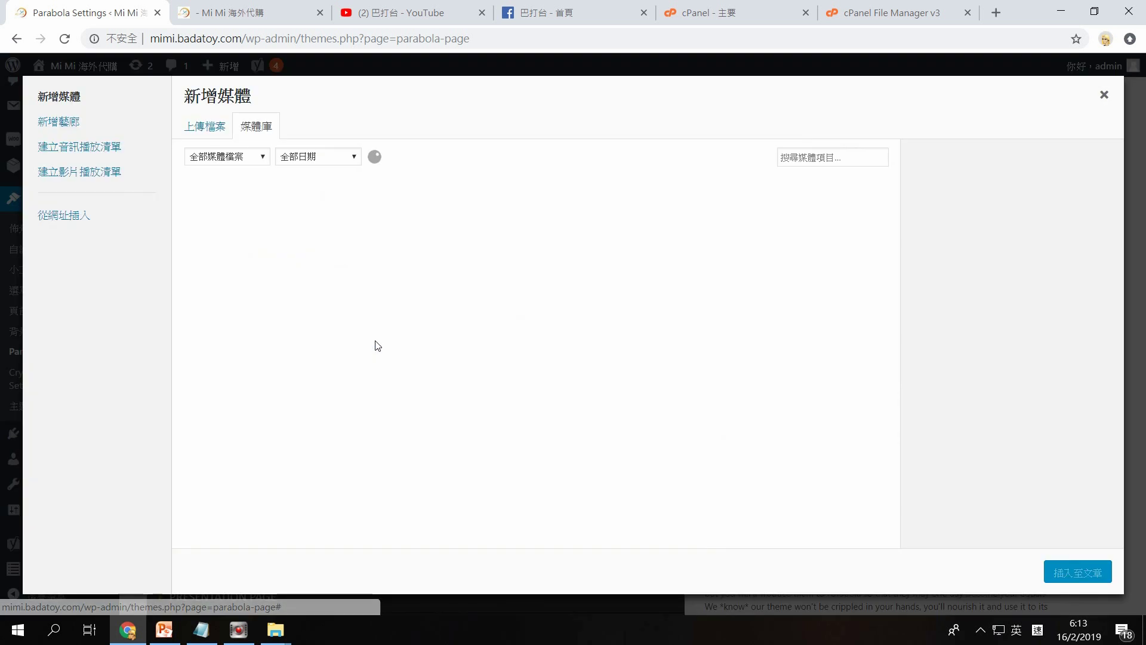
left_click(275, 630)
mouse_move(240, 589)
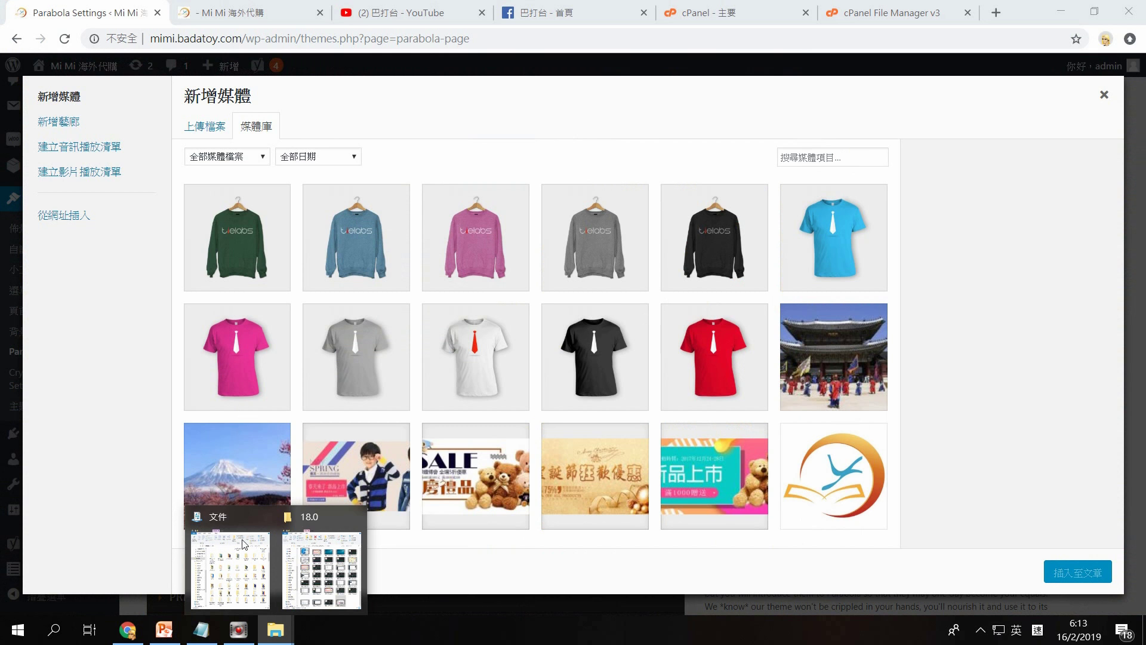
left_click(232, 579)
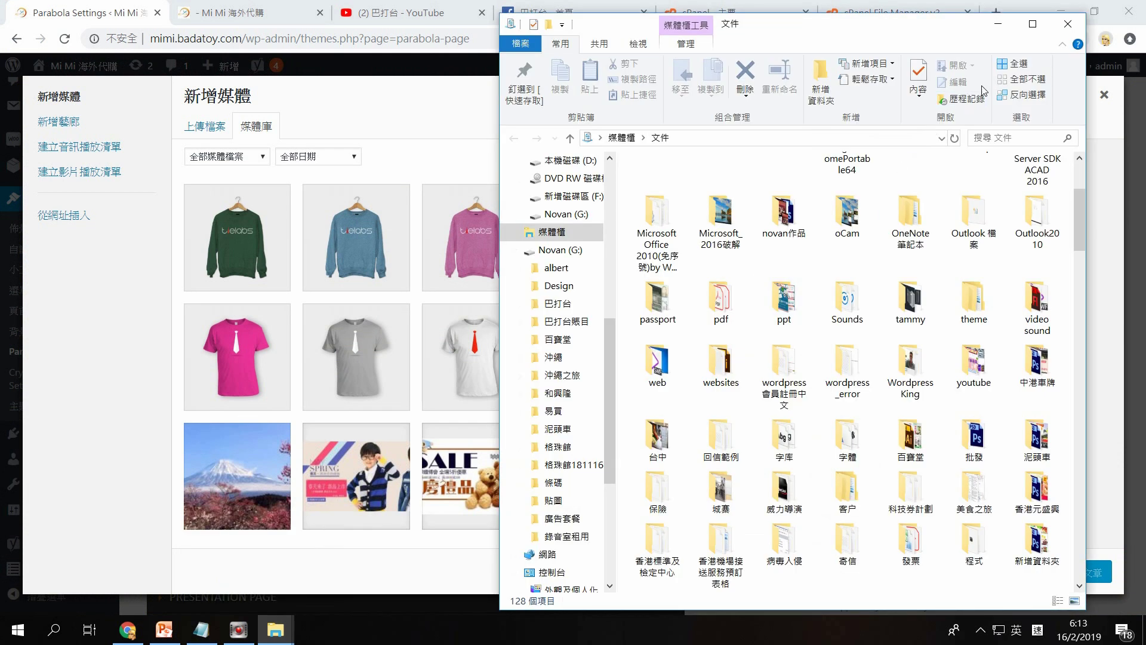
left_click(1069, 30)
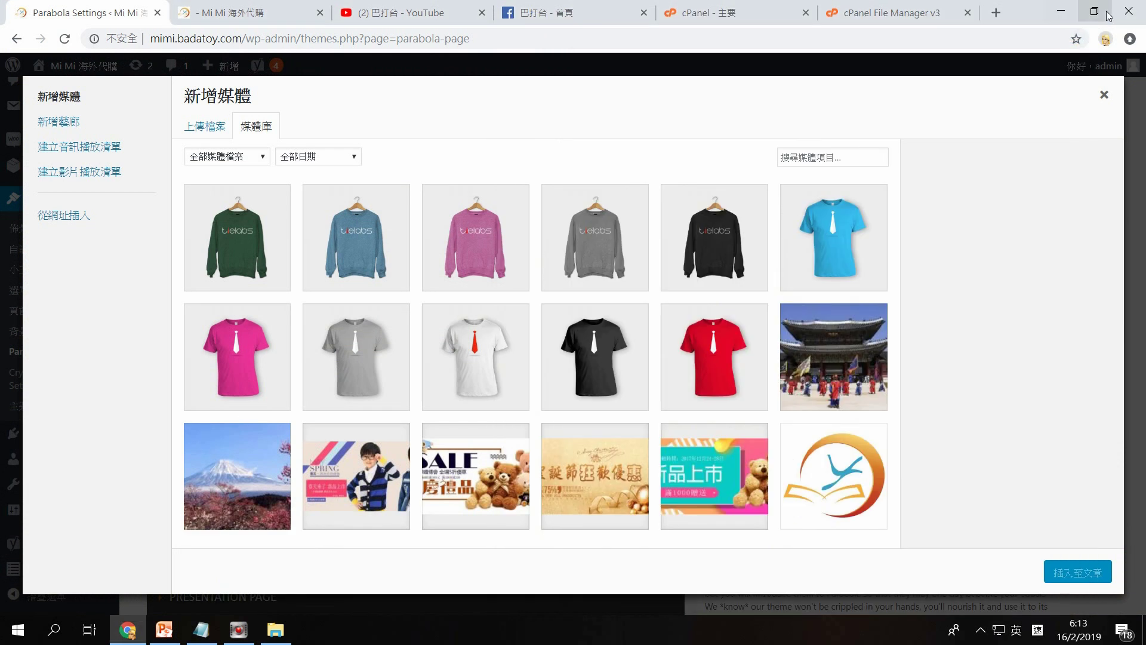
Step: Shrink the browser window to reach the desktop and open the logo subfolder of the 海外代購 folder
left_click(1094, 12)
double_click(34, 344)
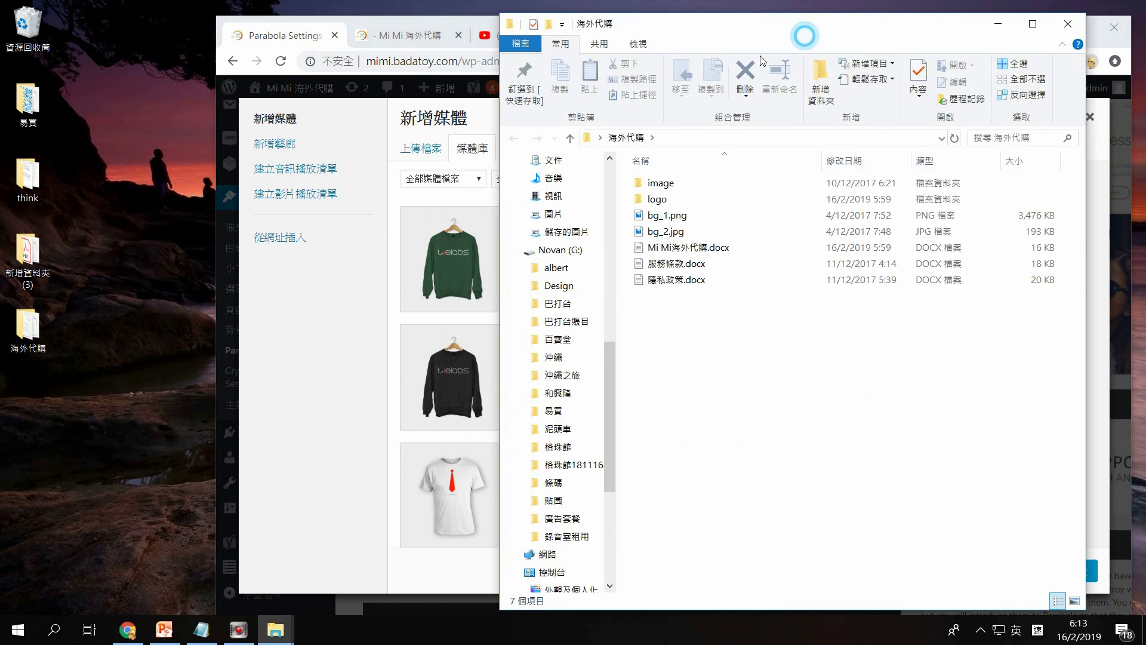
key("l")
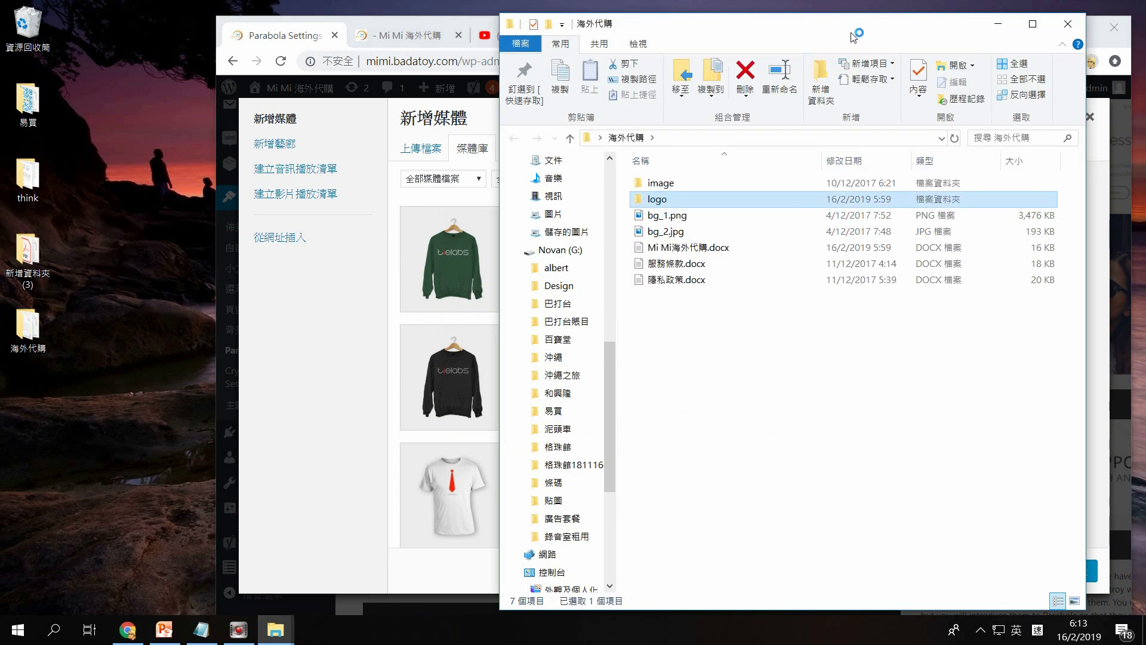
key("Return")
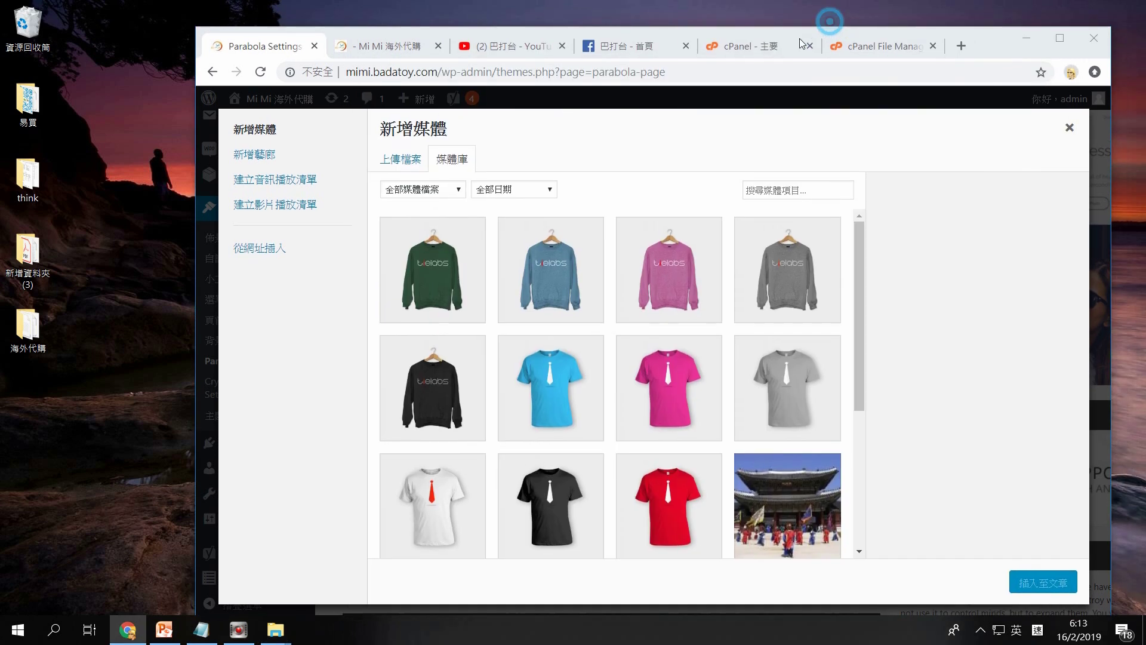
Step: Arrange the browser and the logo folder window so the image files and the media library are both visible
left_click_drag(799, 38, 821, 126)
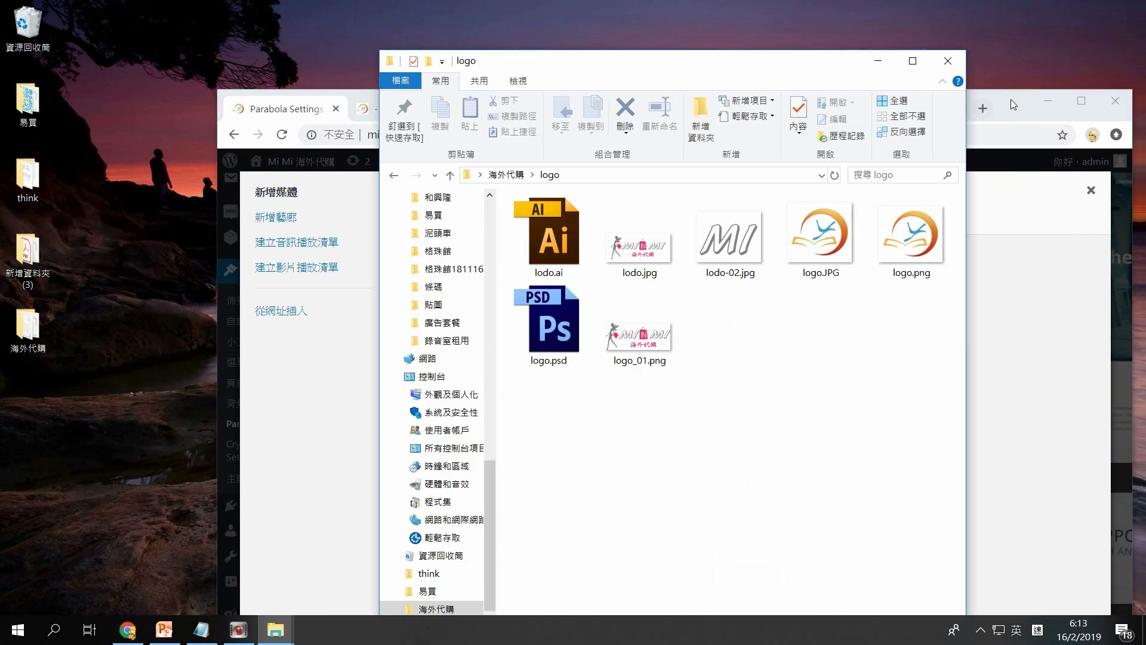
left_click(1011, 99)
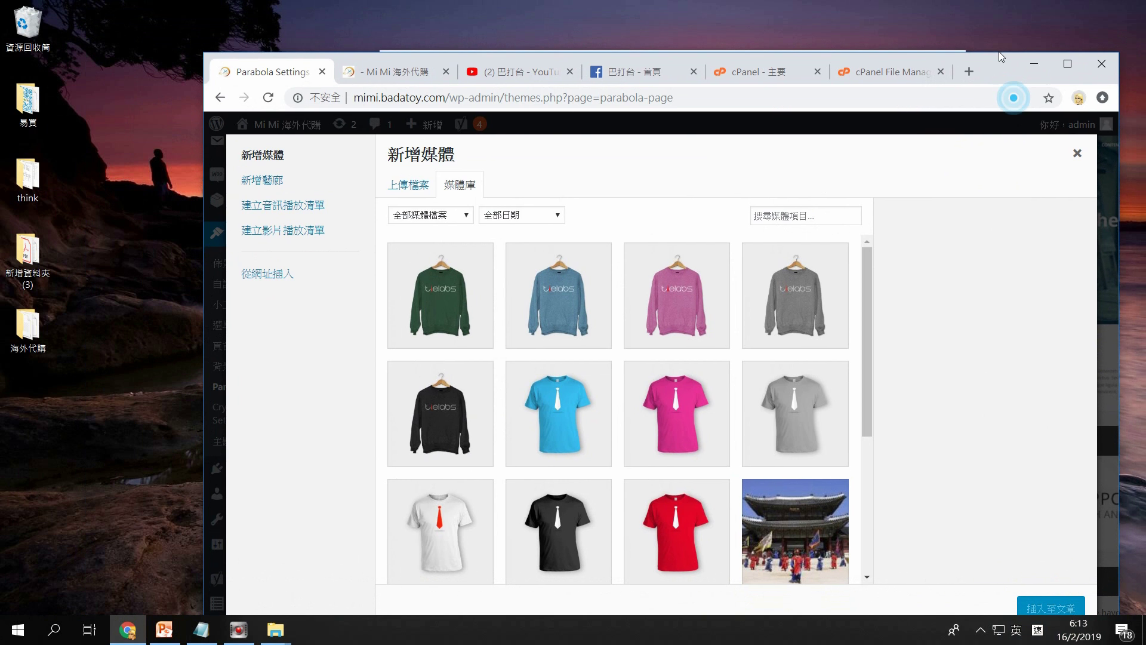
left_click_drag(999, 56, 996, 24)
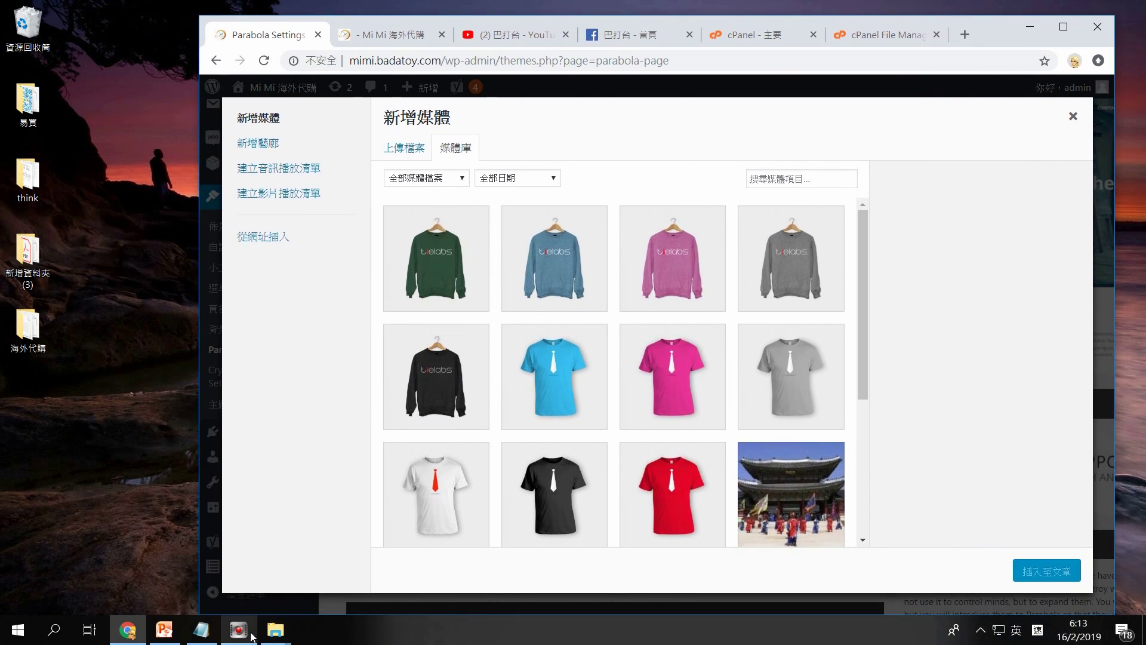
mouse_move(273, 631)
left_click(316, 596)
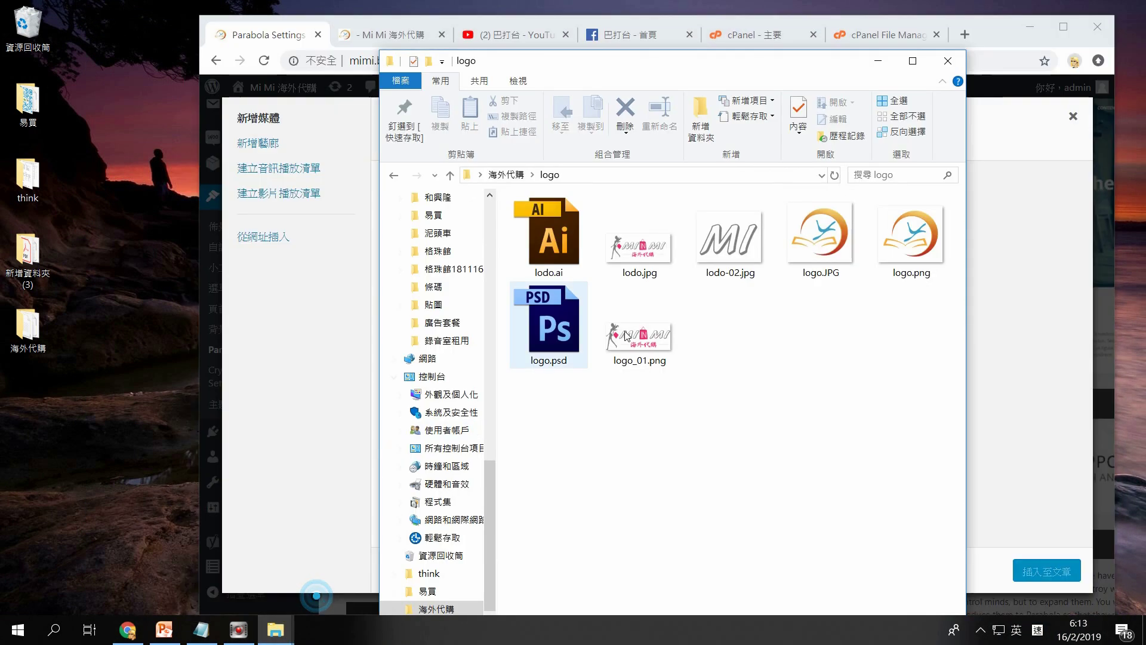
left_click_drag(722, 68, 312, 43)
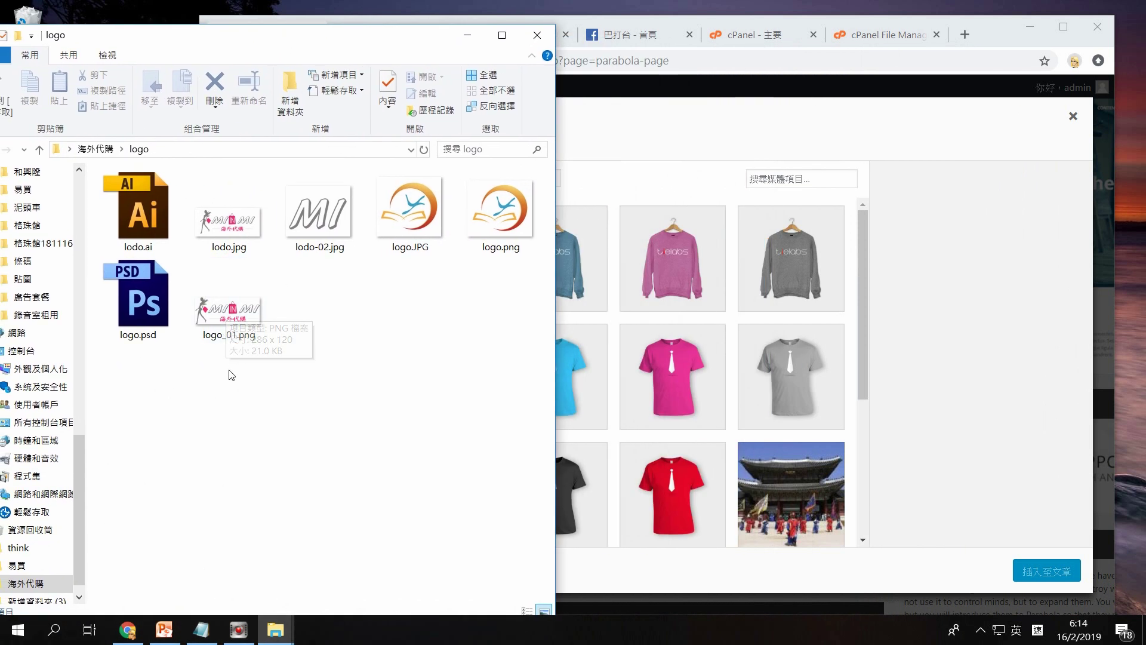
Step: Preview logo_01.png at full size, then return to the logo folder
double_click(239, 323)
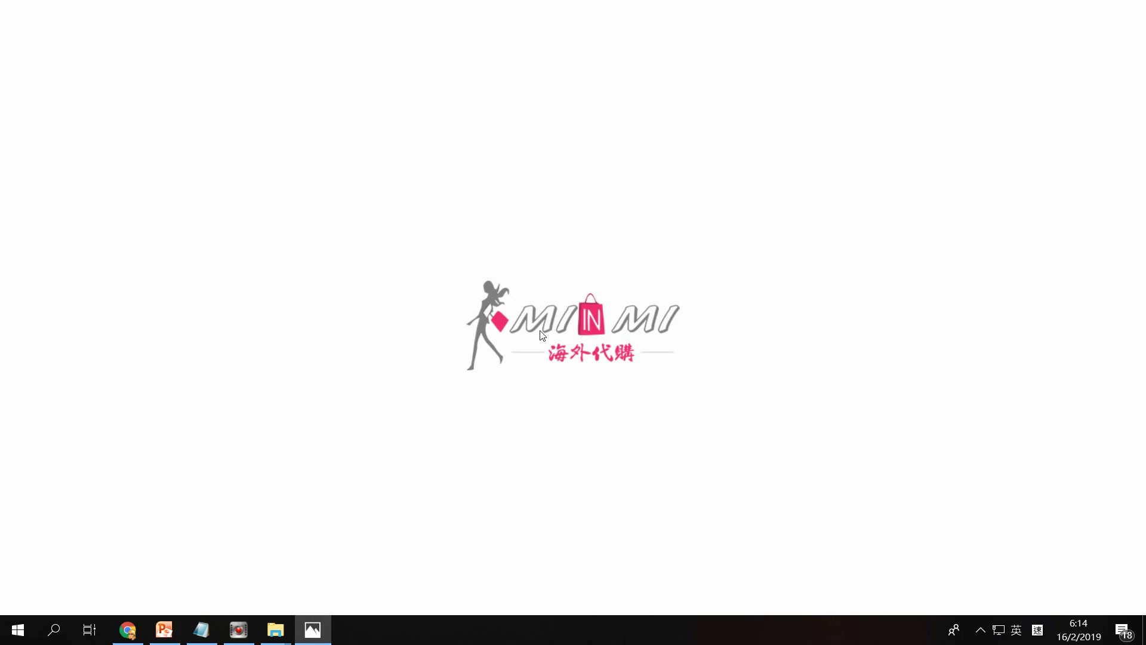
left_click(1132, 6)
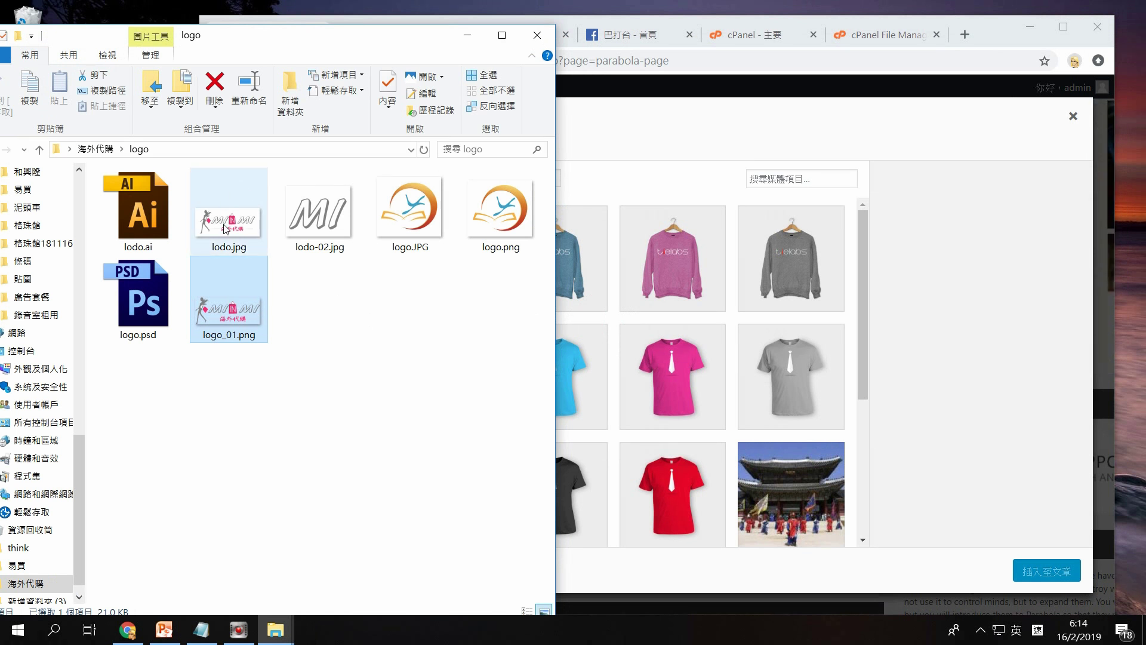
left_click(236, 206)
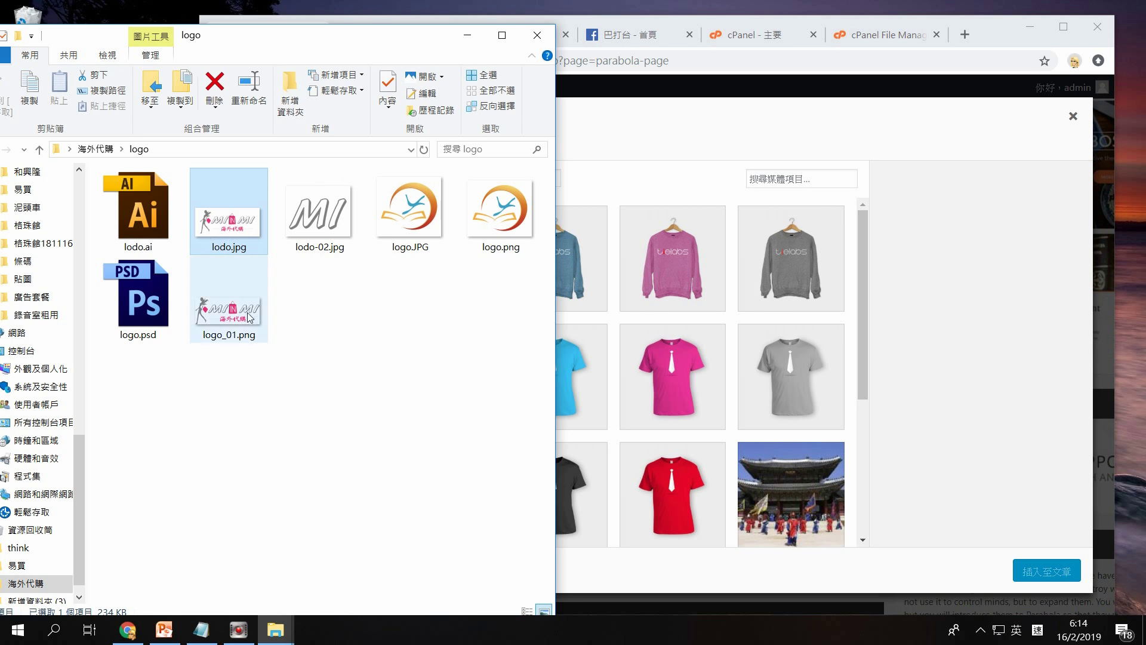
Step: Upload logo_01.png from the logo folder to the media library and minimize the folder window
left_click_drag(232, 322, 708, 414)
left_click(138, 407)
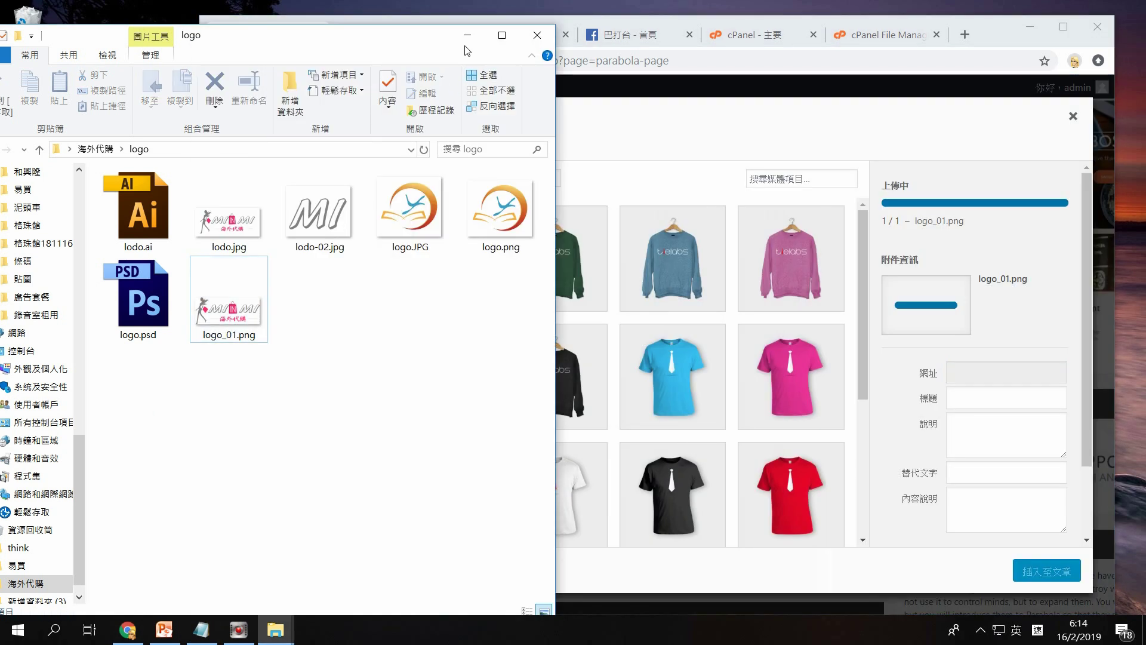
left_click(468, 35)
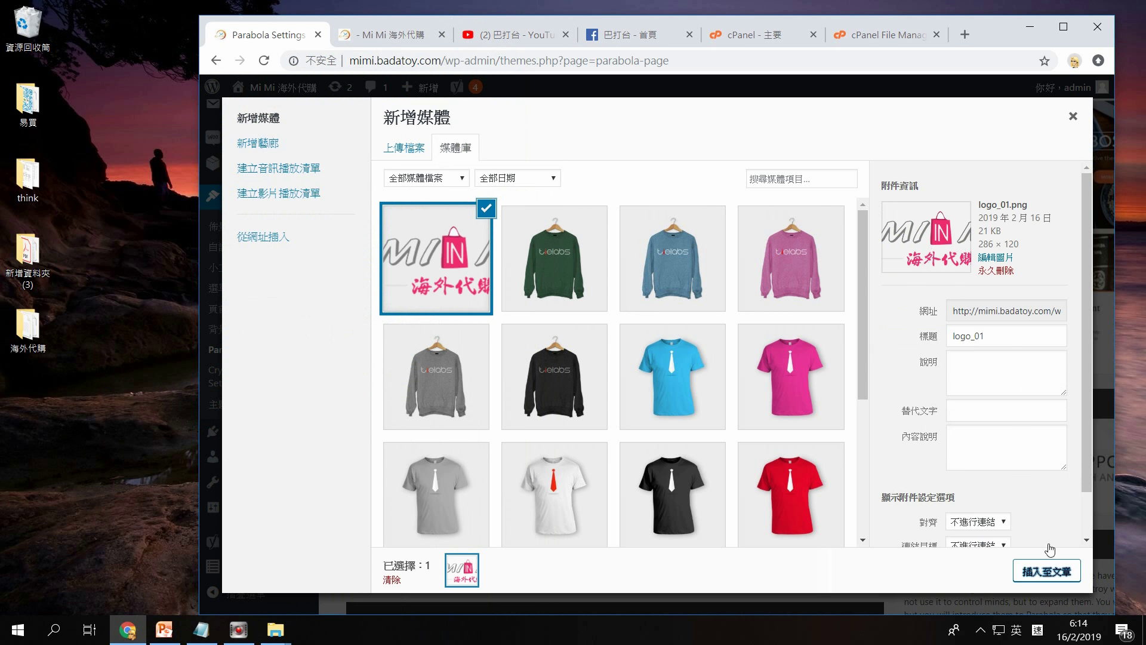
Step: Insert logo_01.png as the custom logo, maximize the browser window and save the theme settings
left_click(1052, 581)
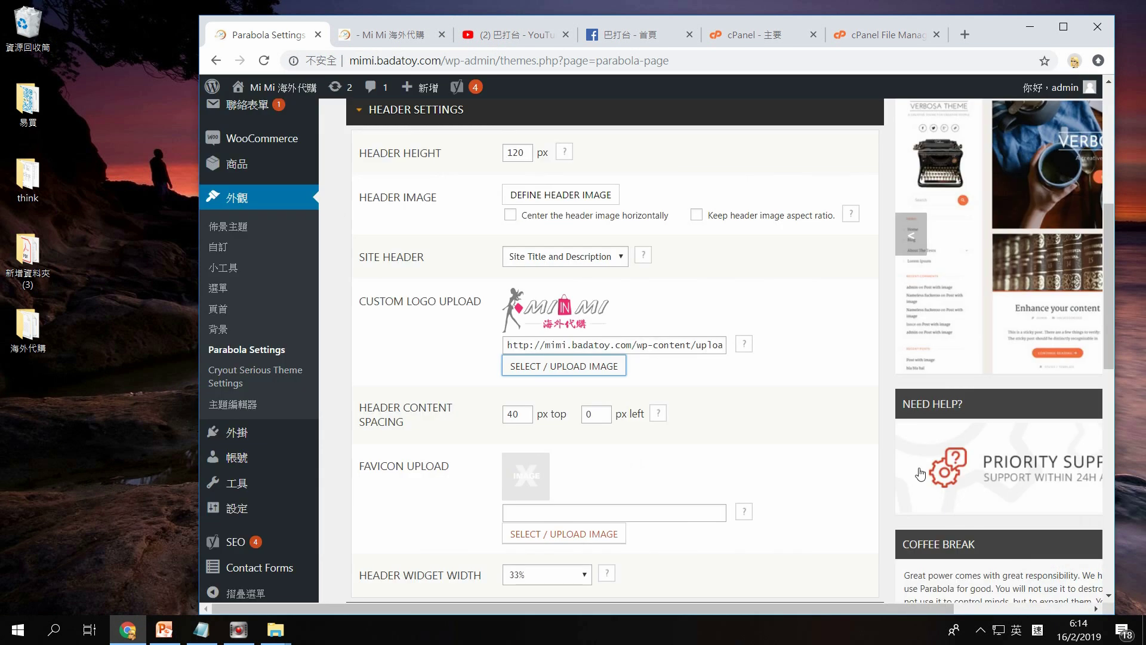
left_click(1064, 26)
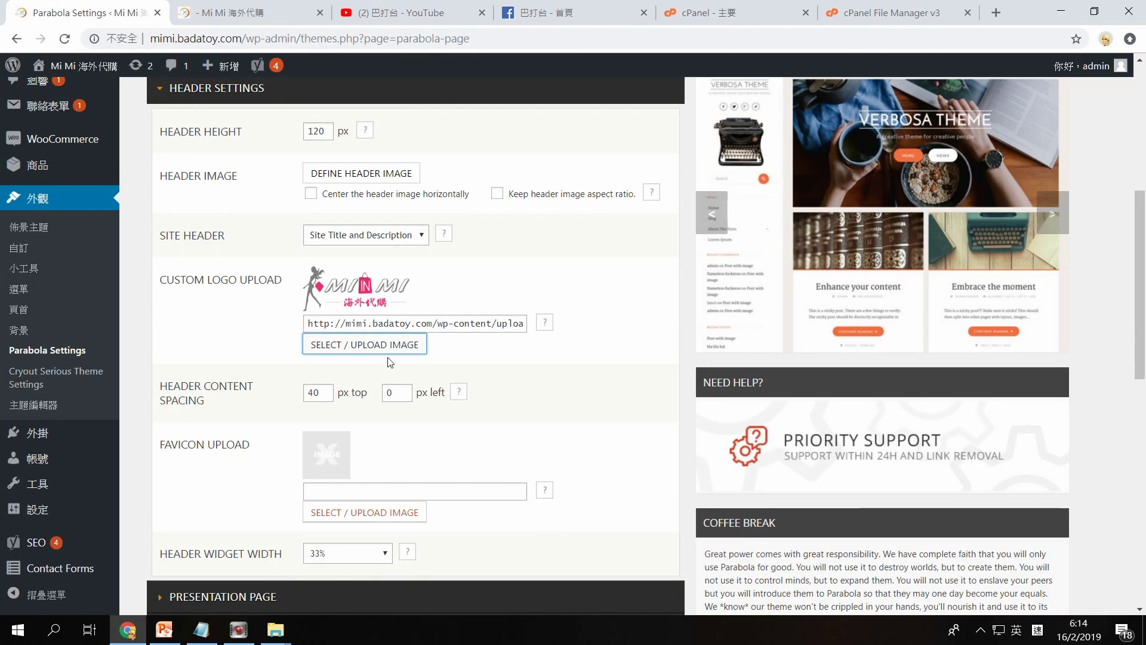
scroll(535, 422, "down", 8)
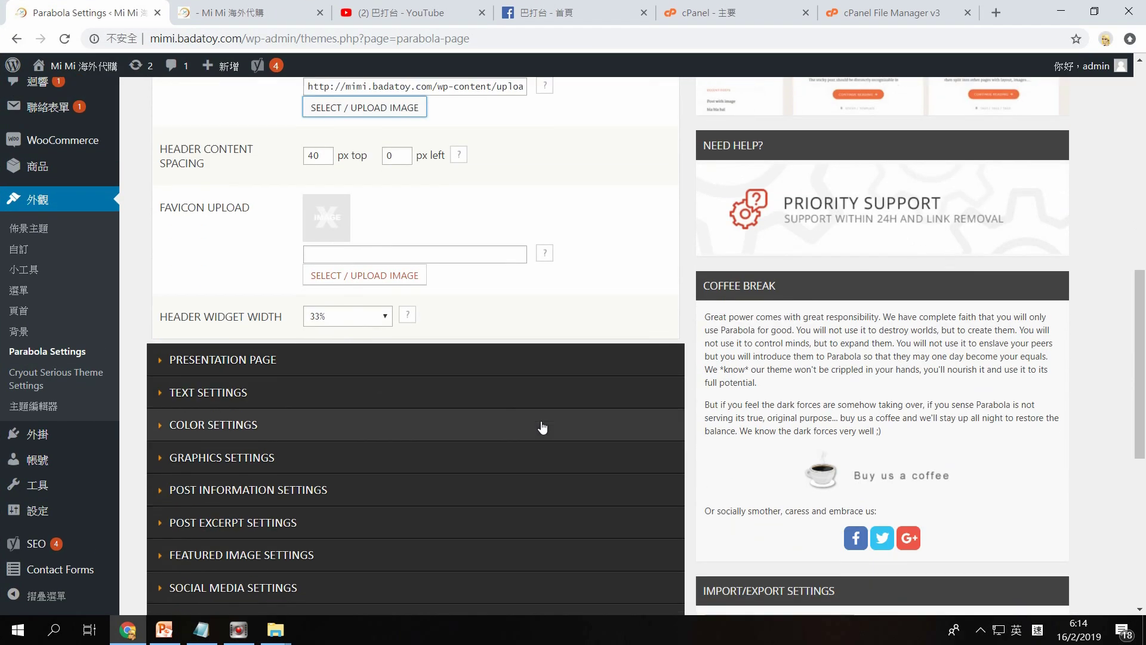
left_click(652, 460)
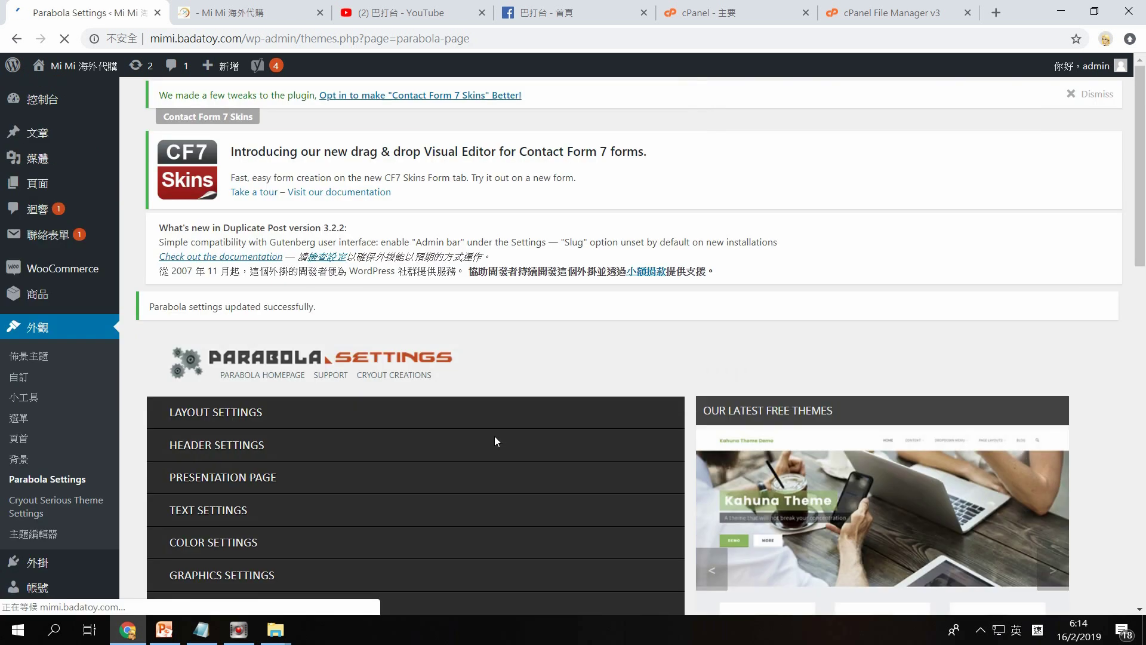
Step: Reload the shop's home page and compare its header with the theme's site header and logo settings
left_click(257, 12)
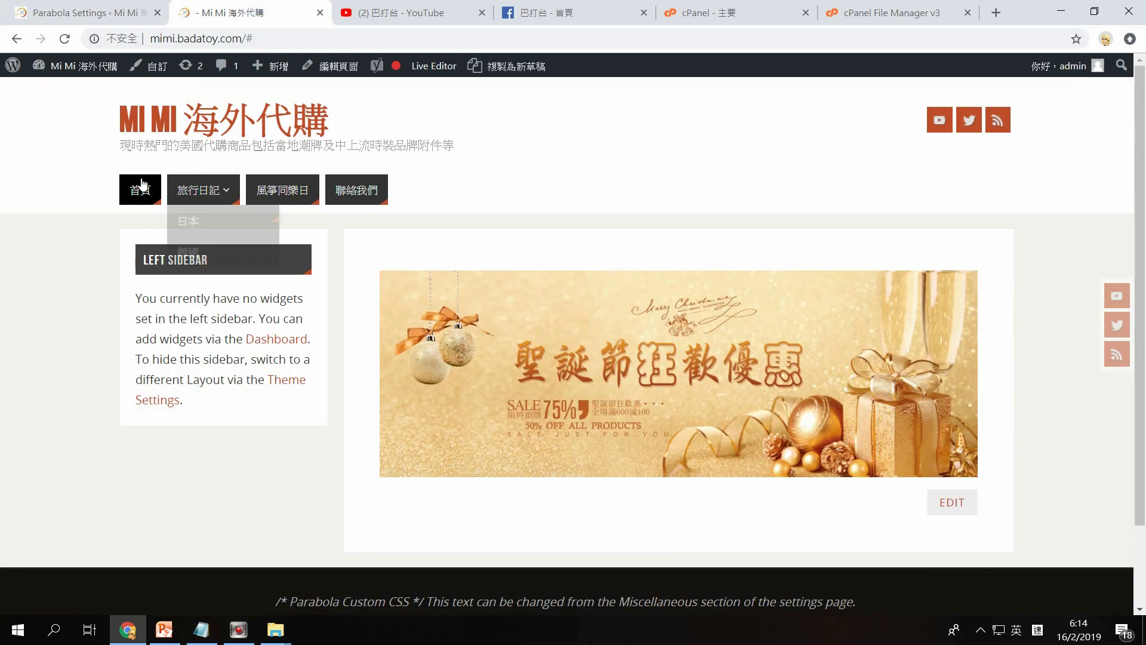
left_click(65, 38)
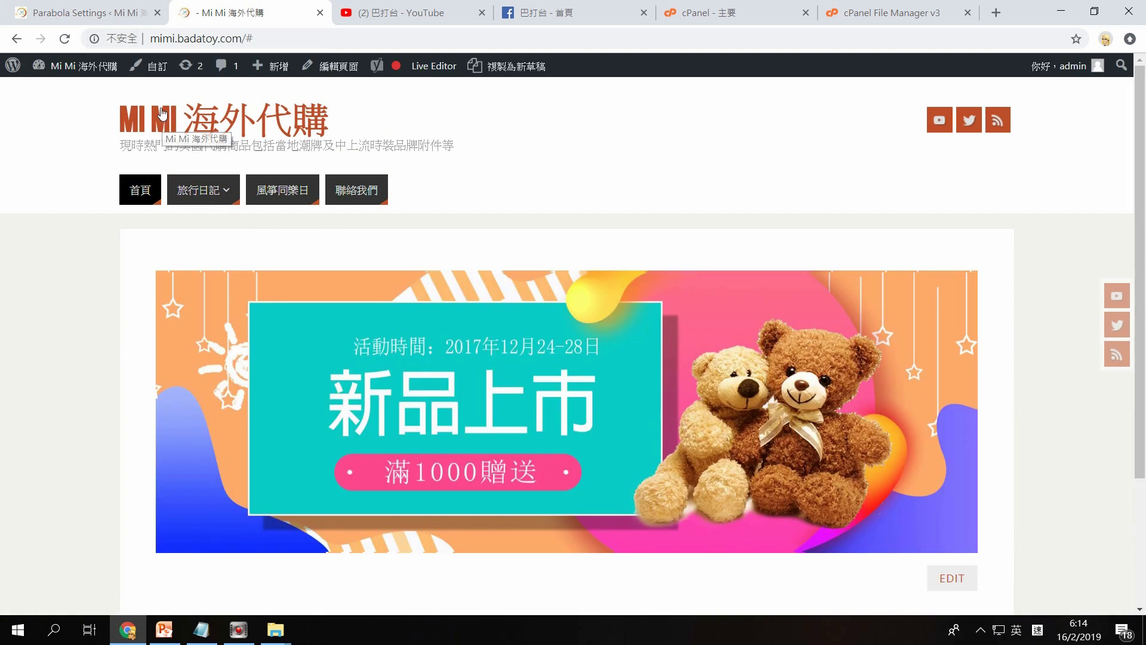
left_click(84, 12)
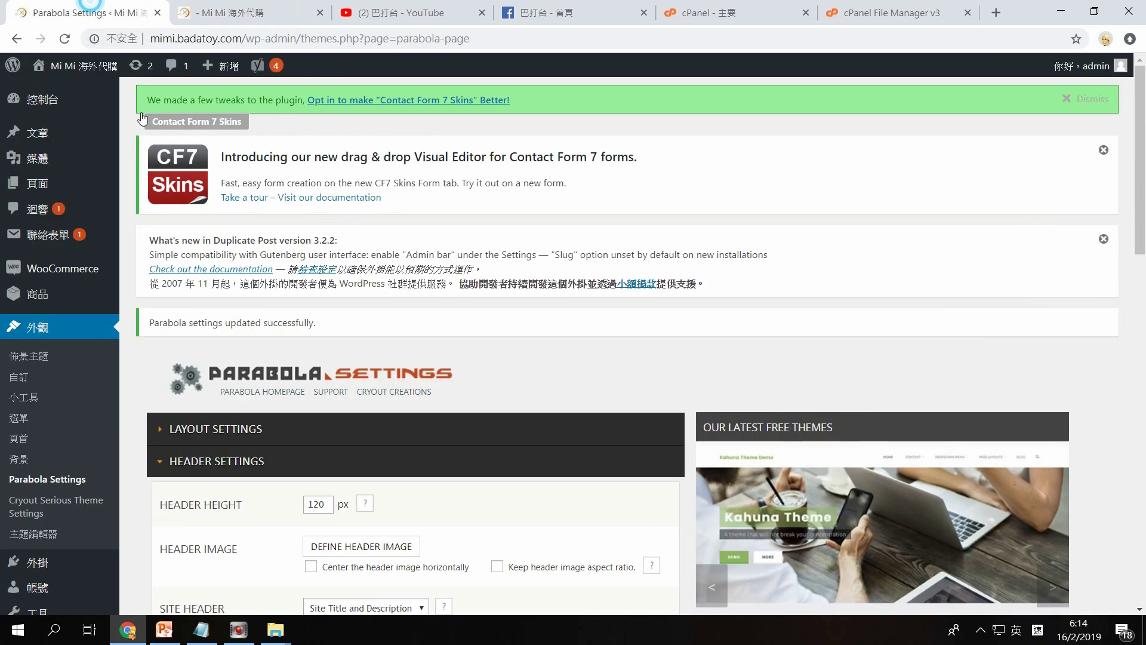
scroll(361, 454, "down", 3)
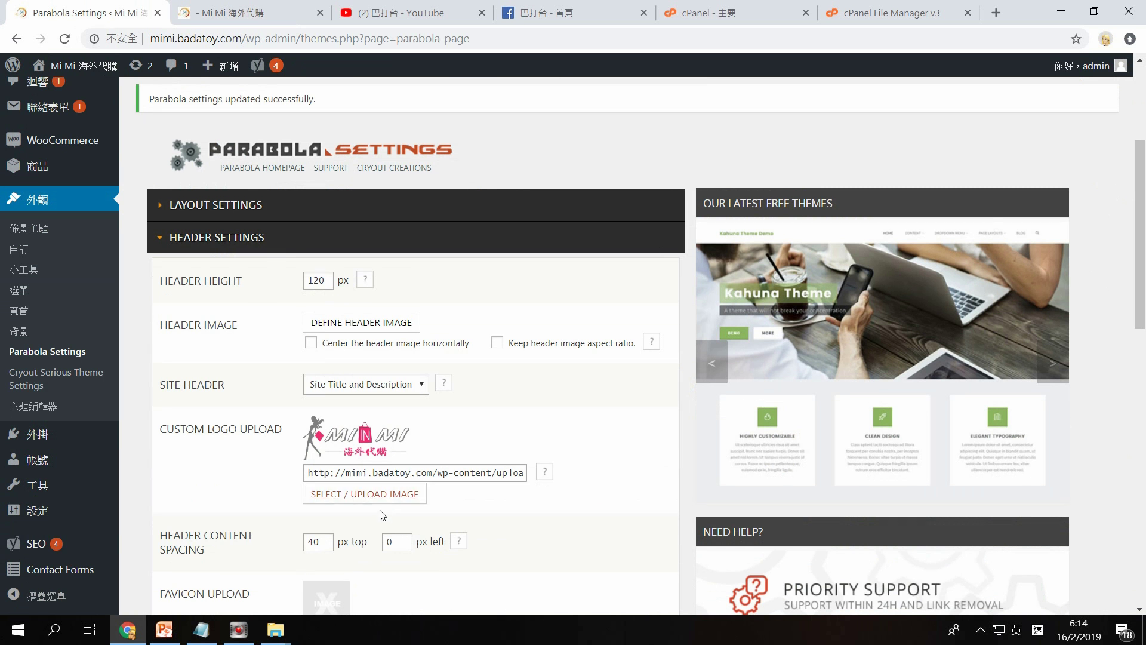
left_click(230, 13)
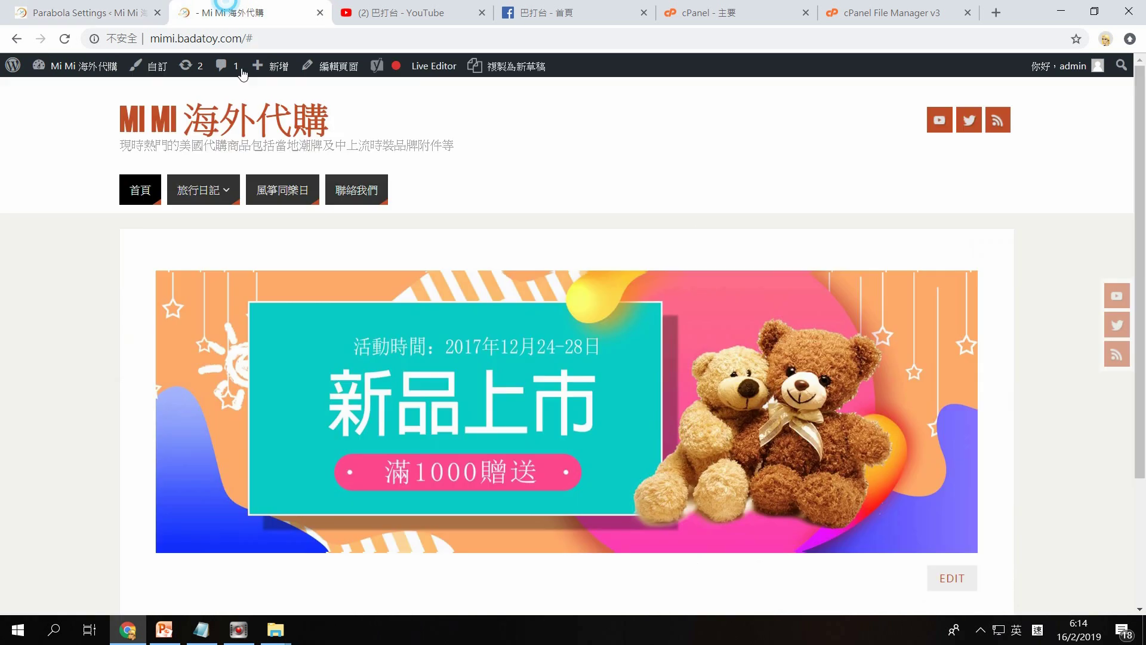
Step: Set the site header to Custom Logo, save the theme settings and reload the home page
left_click(89, 13)
left_click(423, 387)
left_click(383, 418)
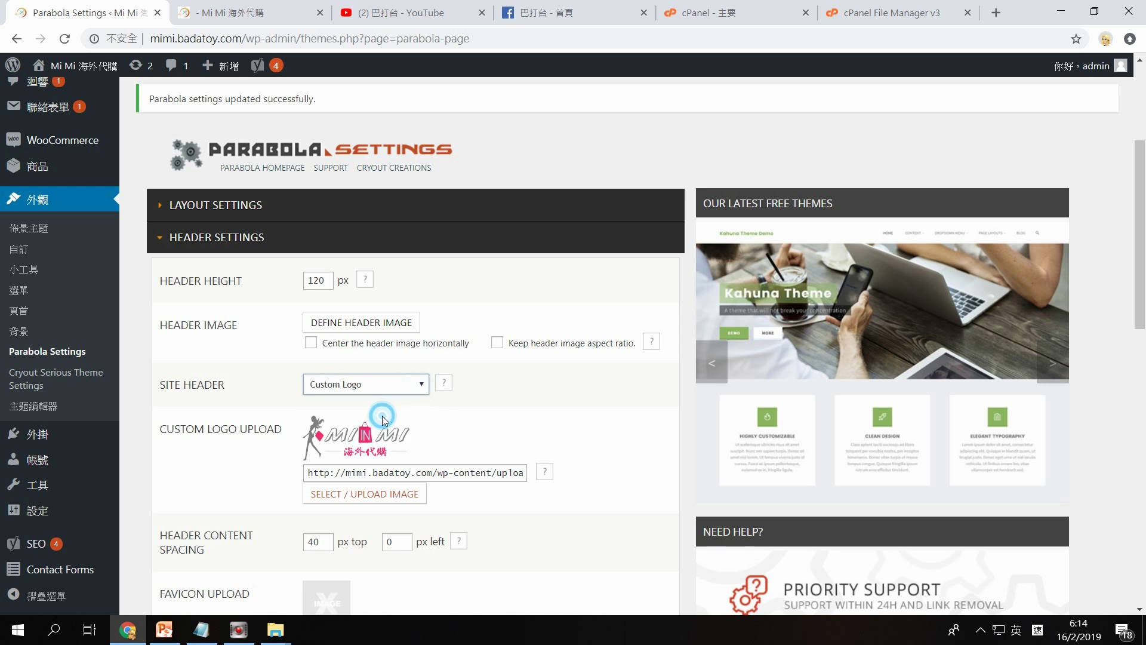
scroll(570, 519, "down", 9)
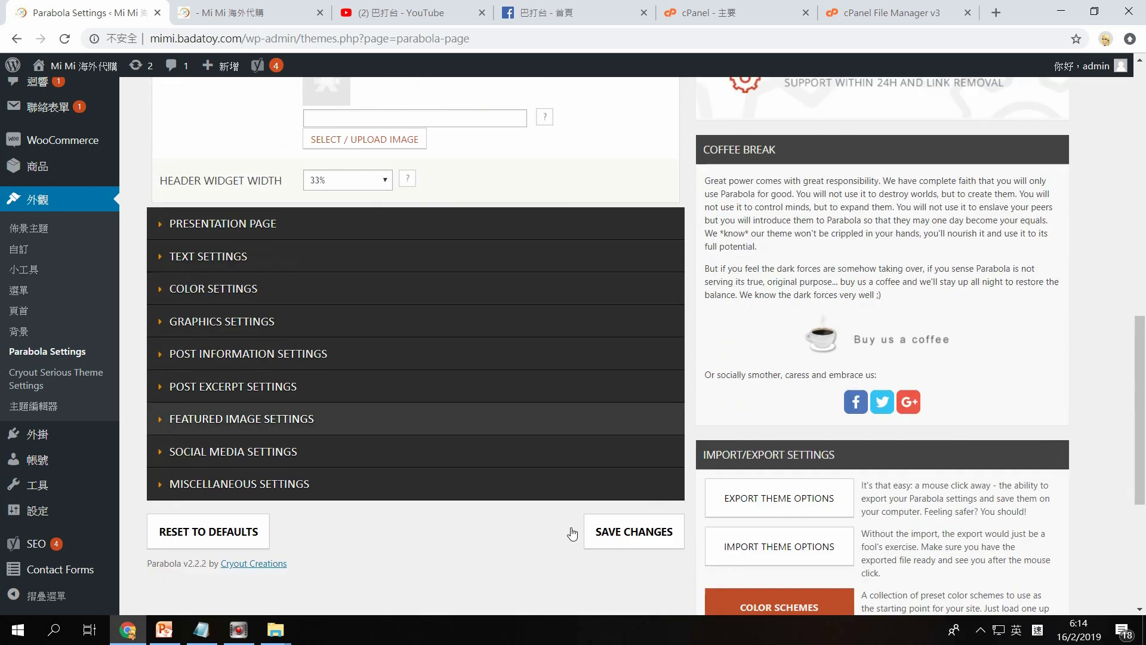
left_click(648, 532)
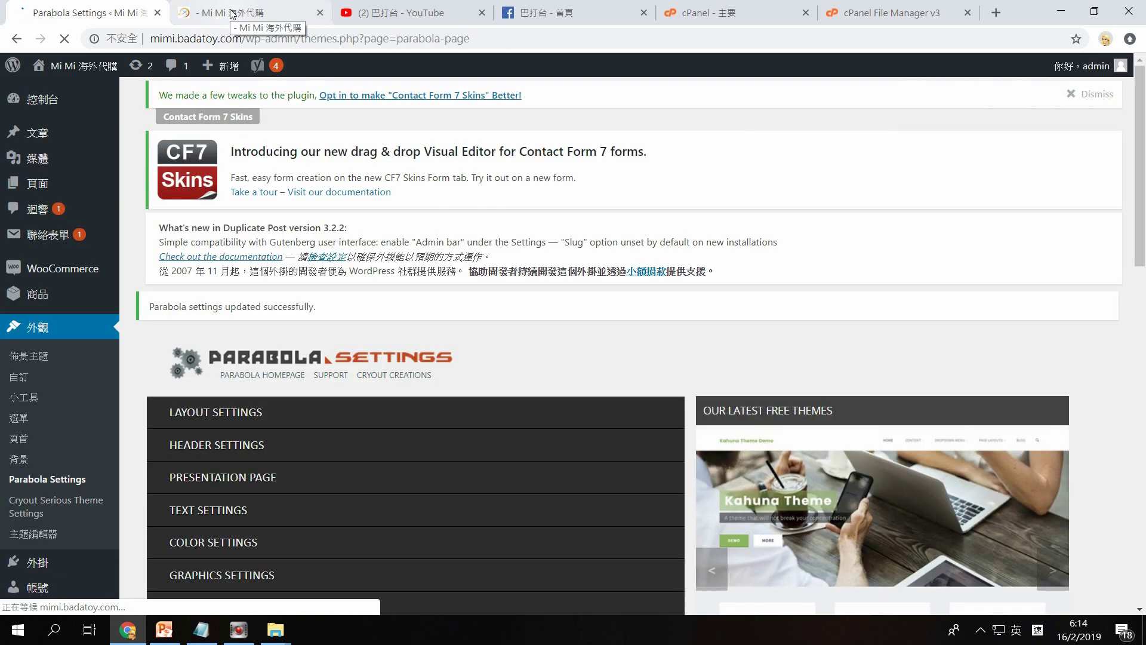
left_click(210, 10)
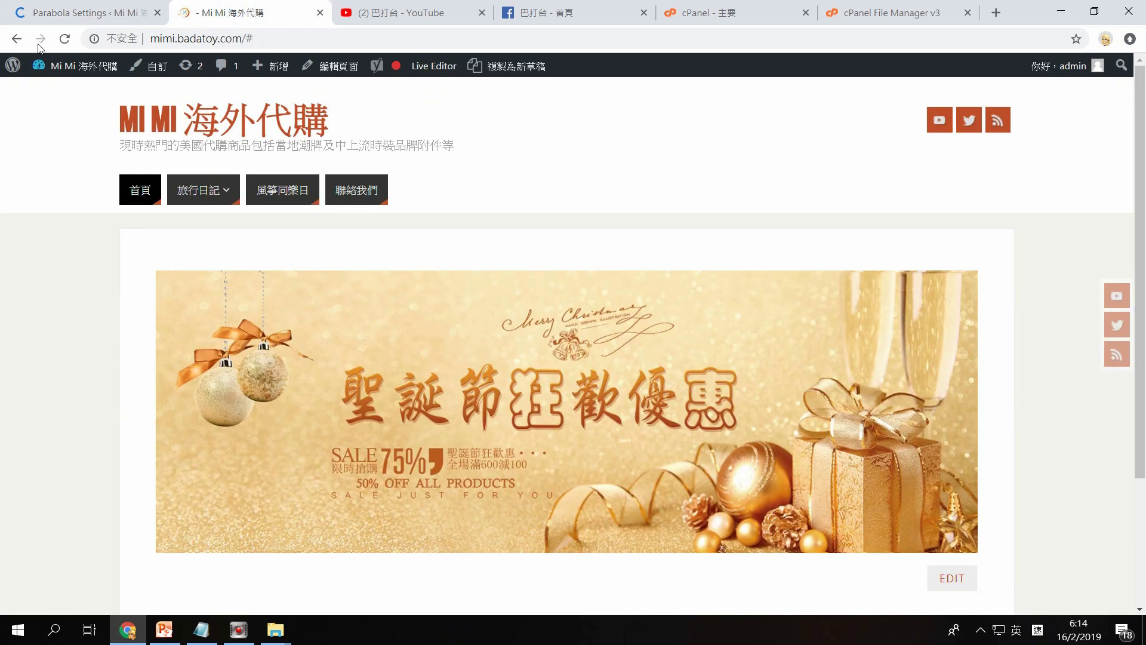
left_click(64, 38)
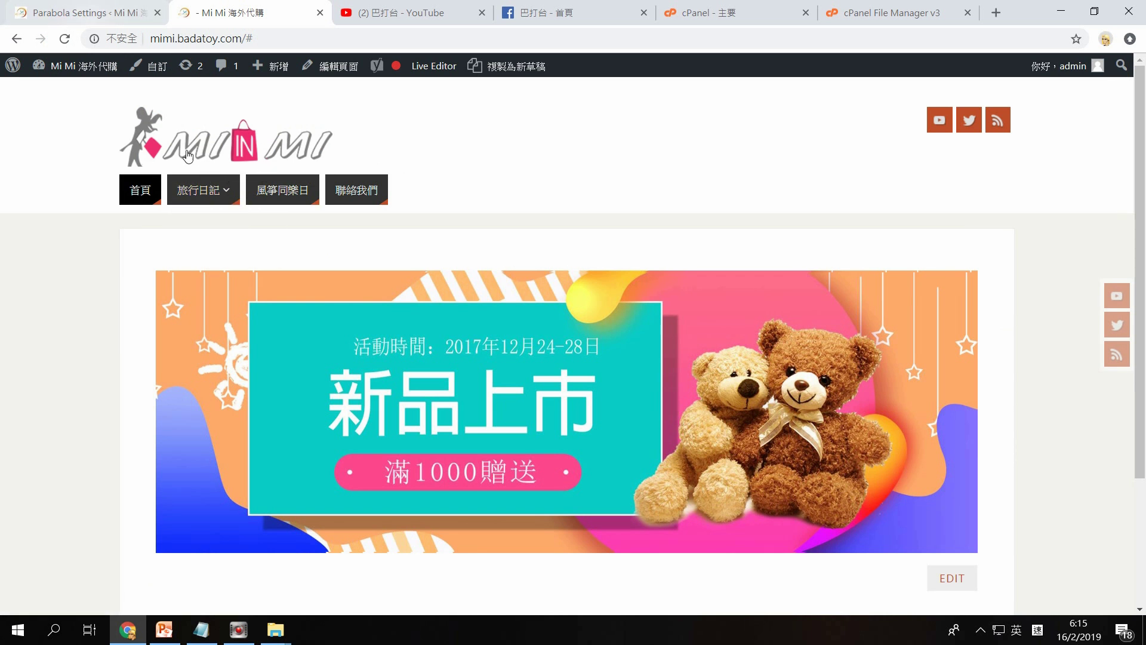
Step: Set the header height to 200 px, save the theme settings and reload the home page
left_click(83, 12)
scroll(424, 451, "down", 2)
scroll(333, 454, "down", 2)
left_click_drag(330, 361, 296, 362)
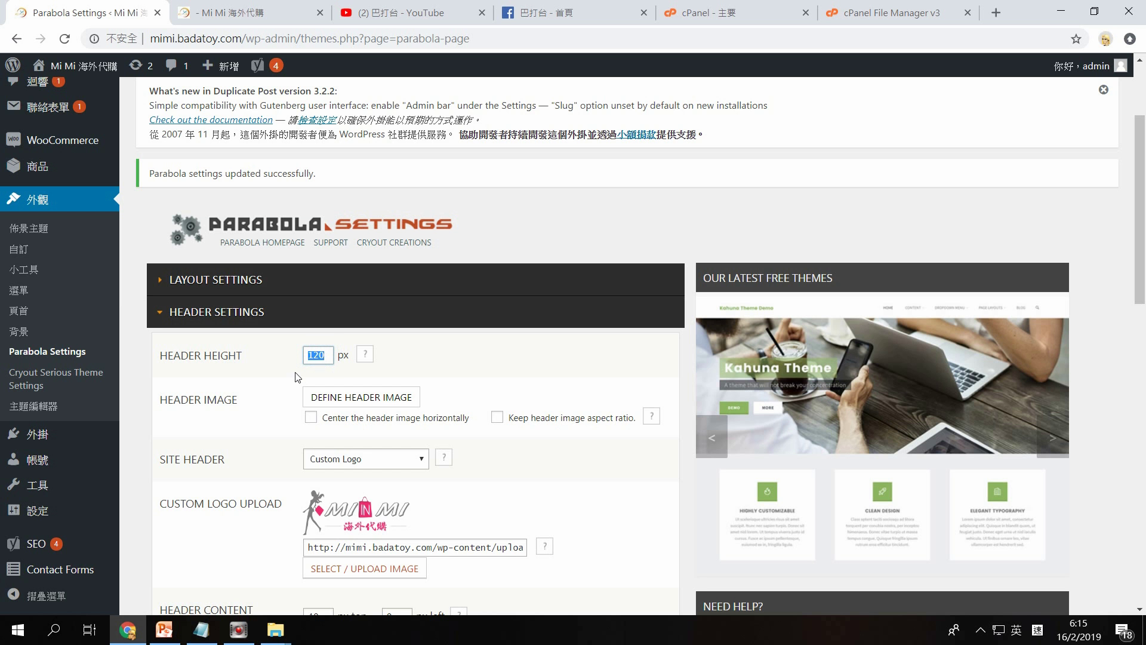
type("20")
scroll(557, 521, "down", 11)
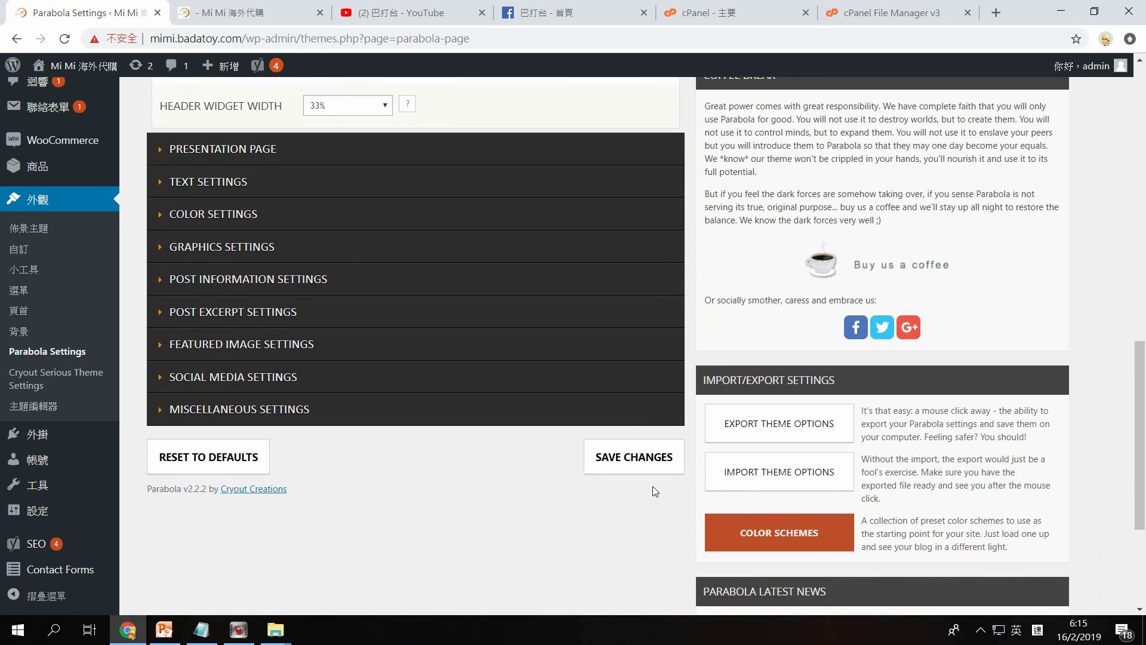
left_click(647, 463)
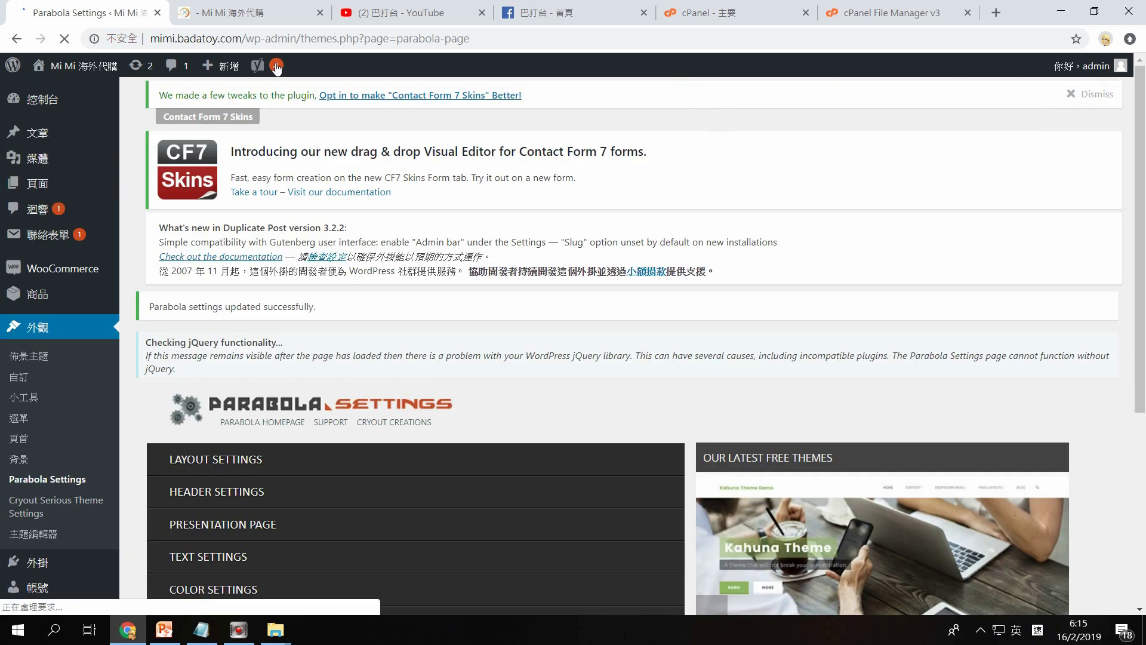
left_click(245, 14)
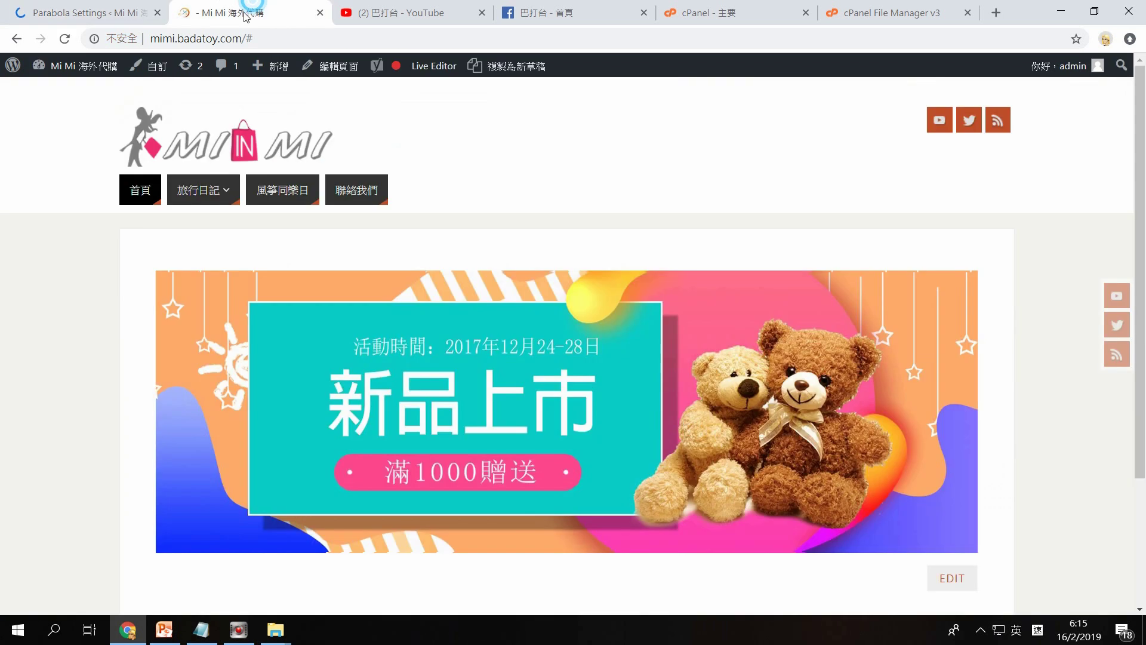
key("F5")
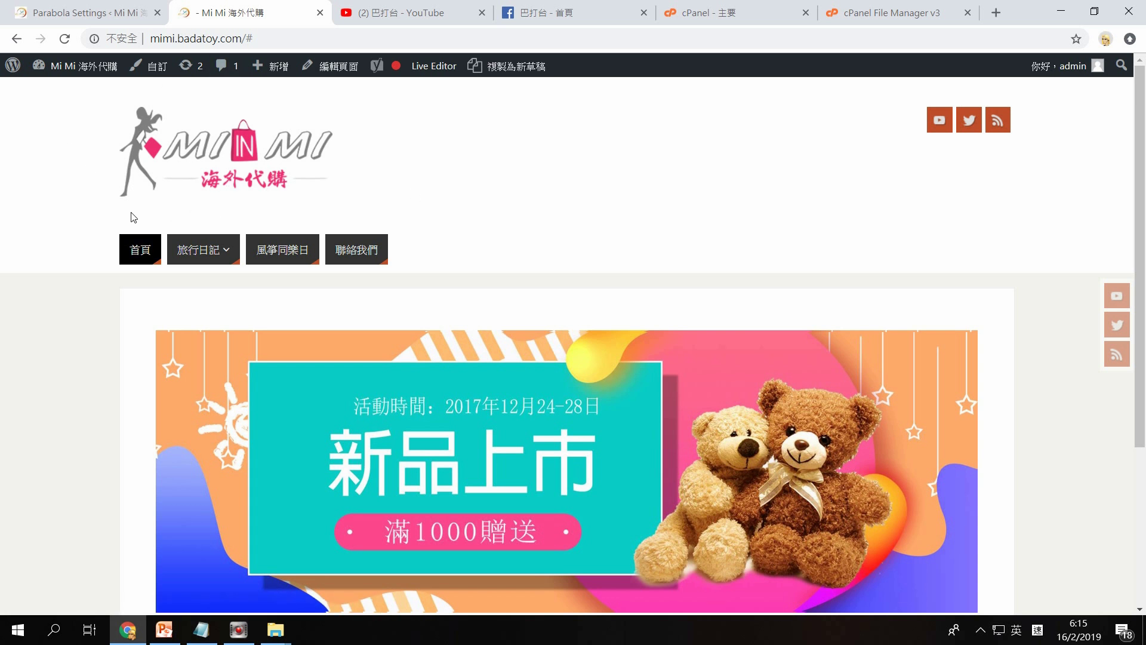
Step: Set the header height to 180 px, save the theme settings and check the home page from header to footer
left_click(90, 4)
scroll(378, 412, "down", 3)
double_click(328, 354)
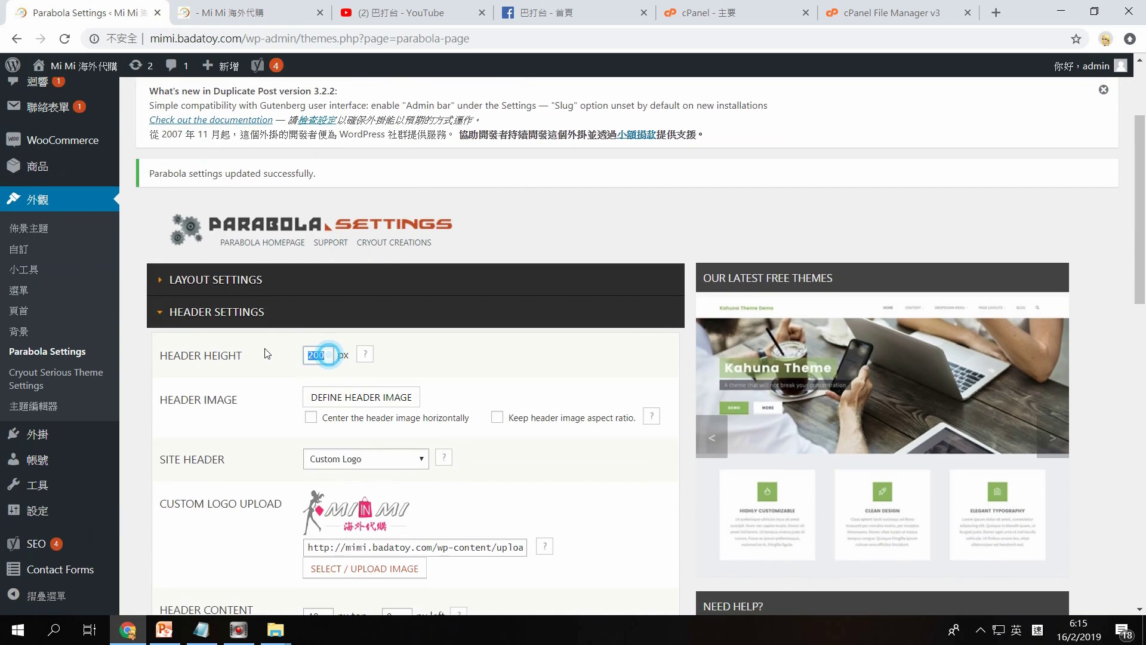
type("1")
scroll(567, 522, "down", 12)
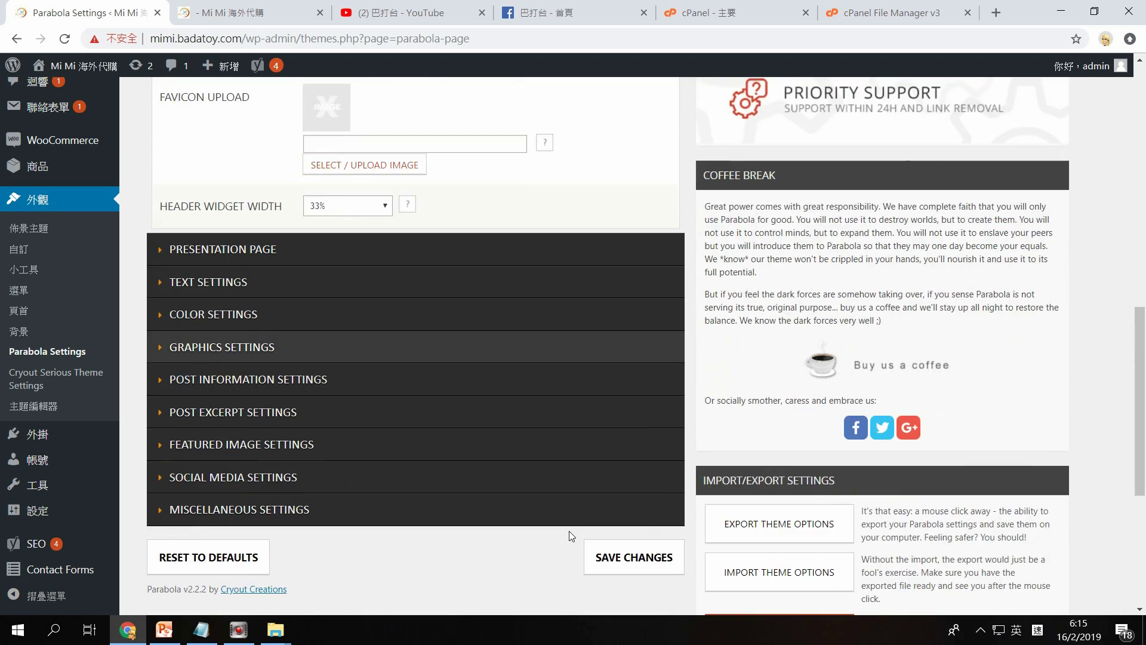
left_click(651, 542)
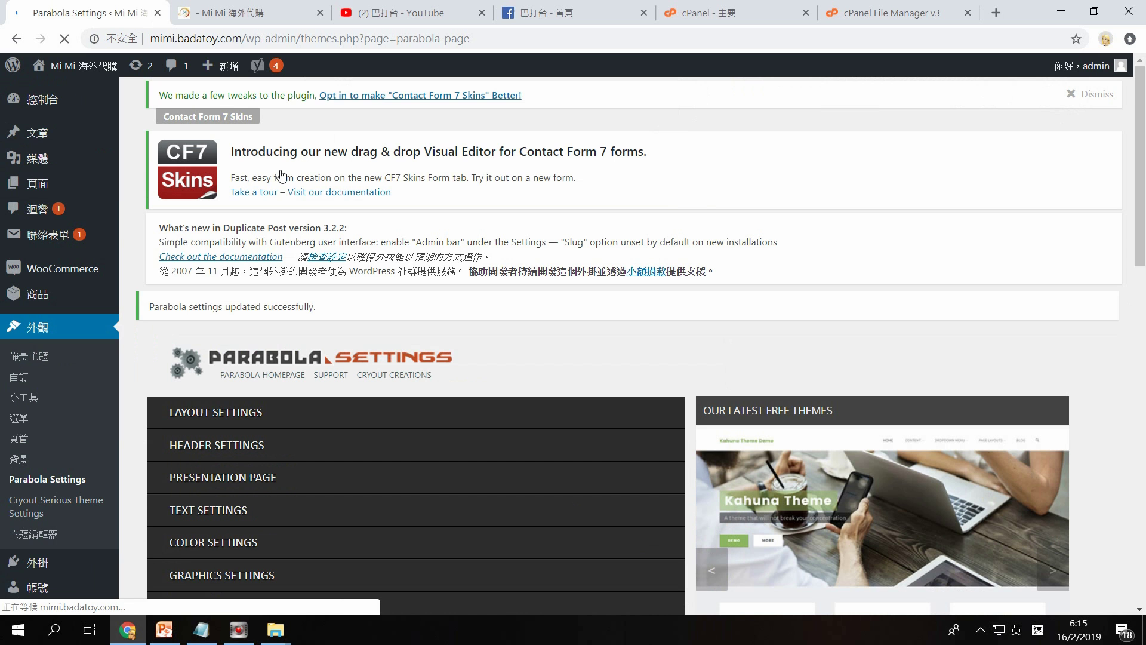
left_click(245, 13)
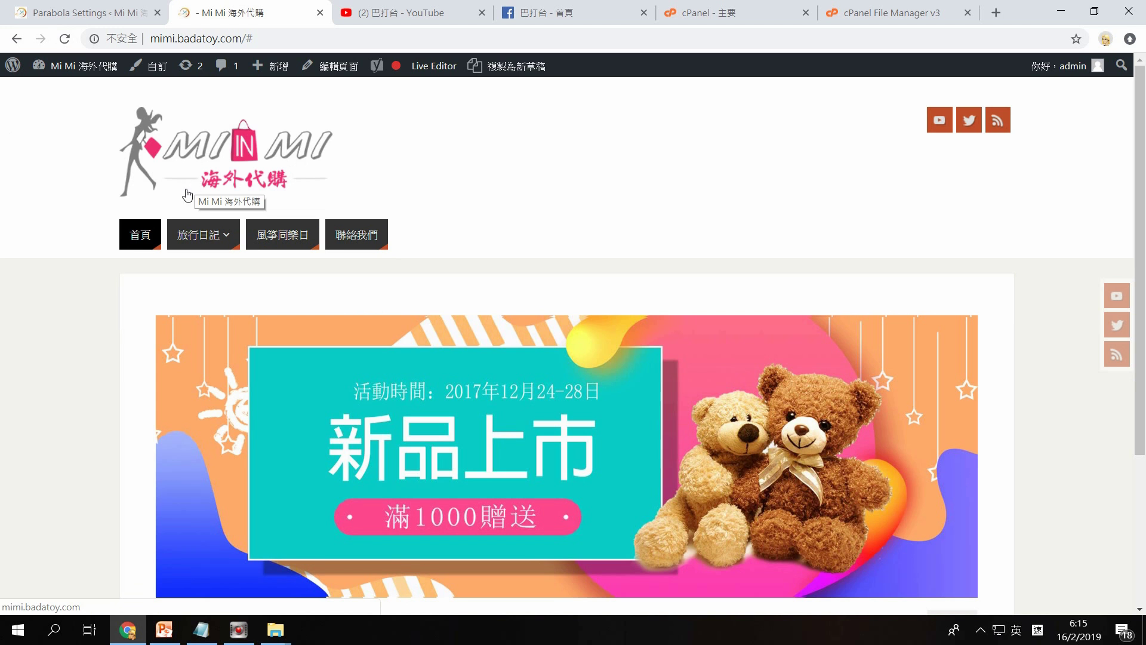
scroll(216, 378, "down", 3)
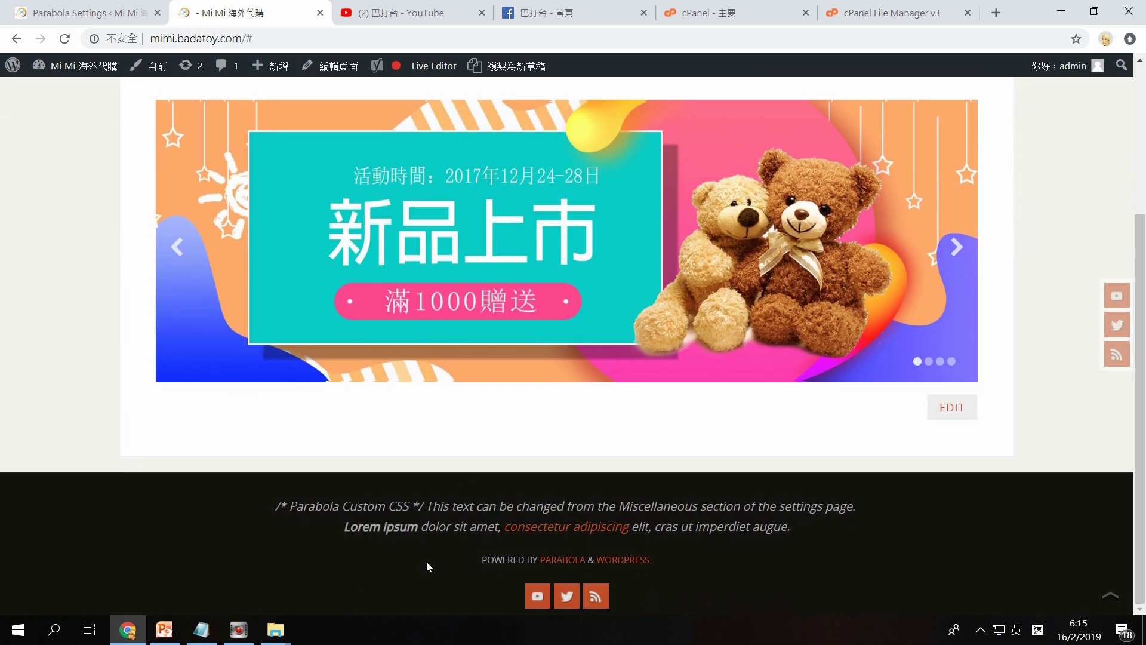
Step: Collapse the header settings in the theme options and expand the miscellaneous settings
left_click(110, 7)
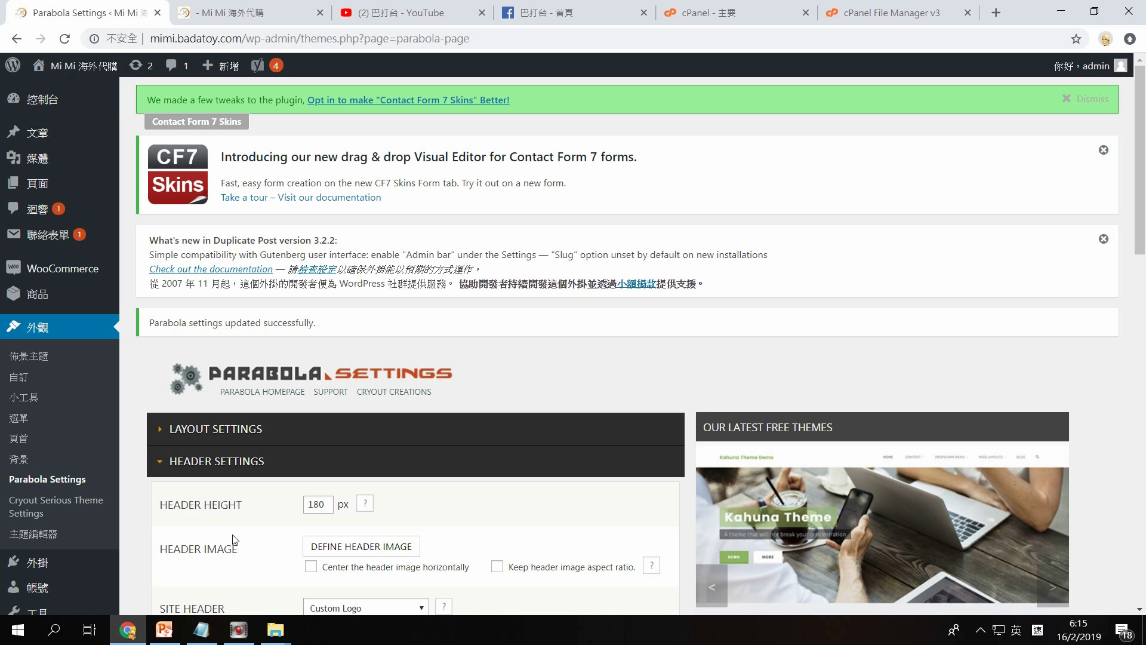
scroll(404, 533, "down", 2)
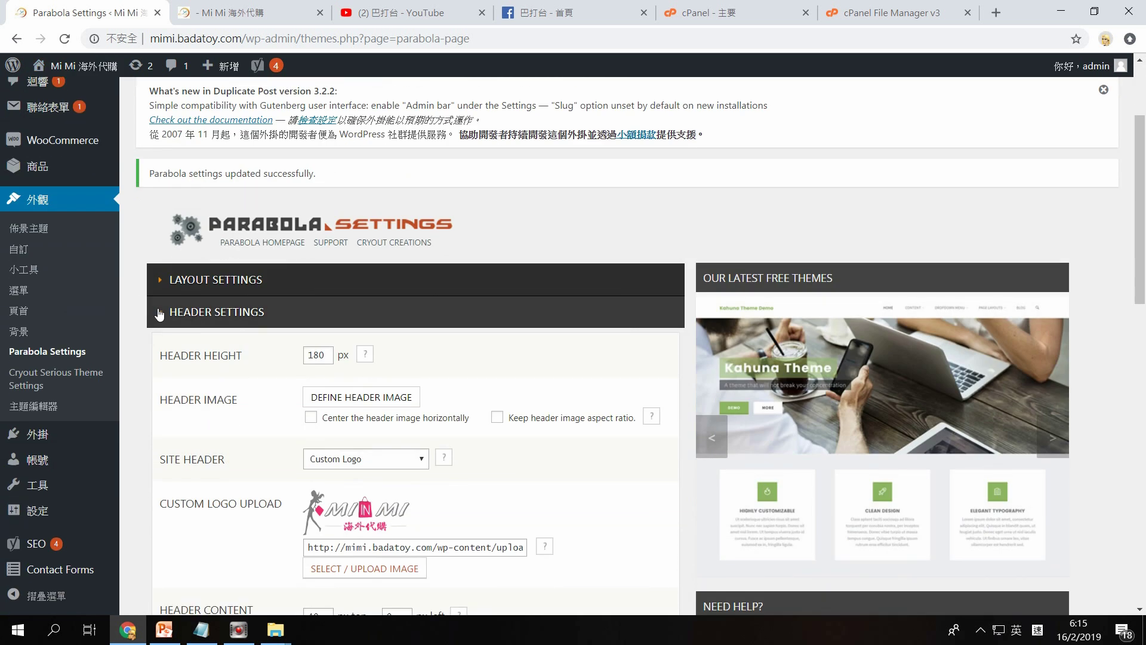
left_click(160, 316)
scroll(271, 449, "down", 2)
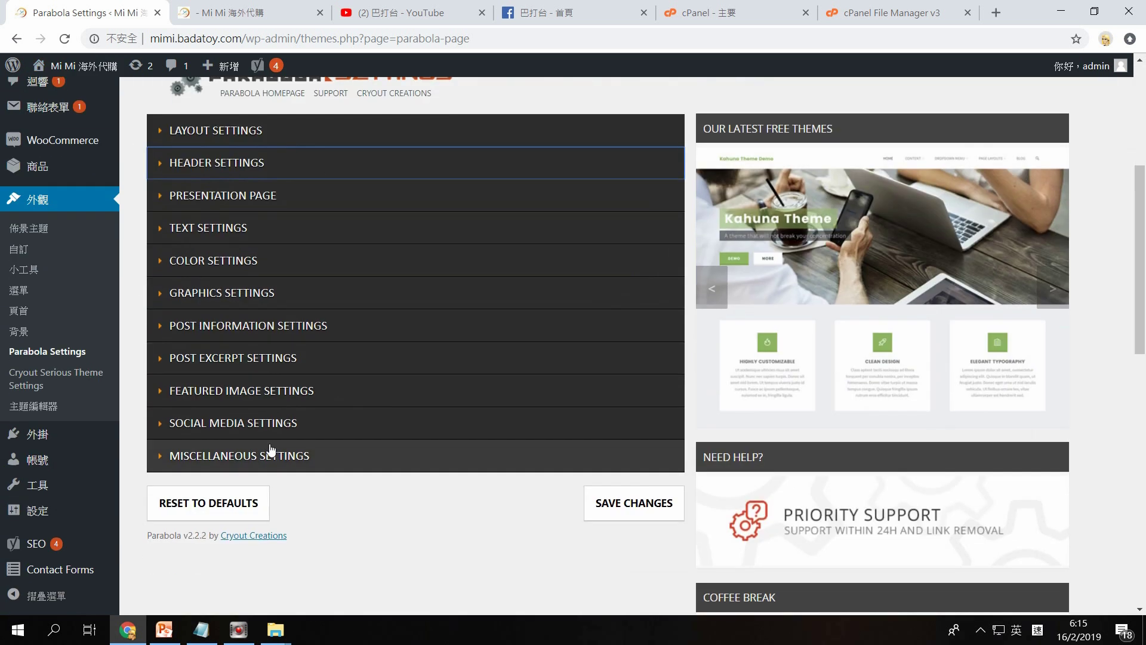
left_click(364, 425)
left_click(360, 423)
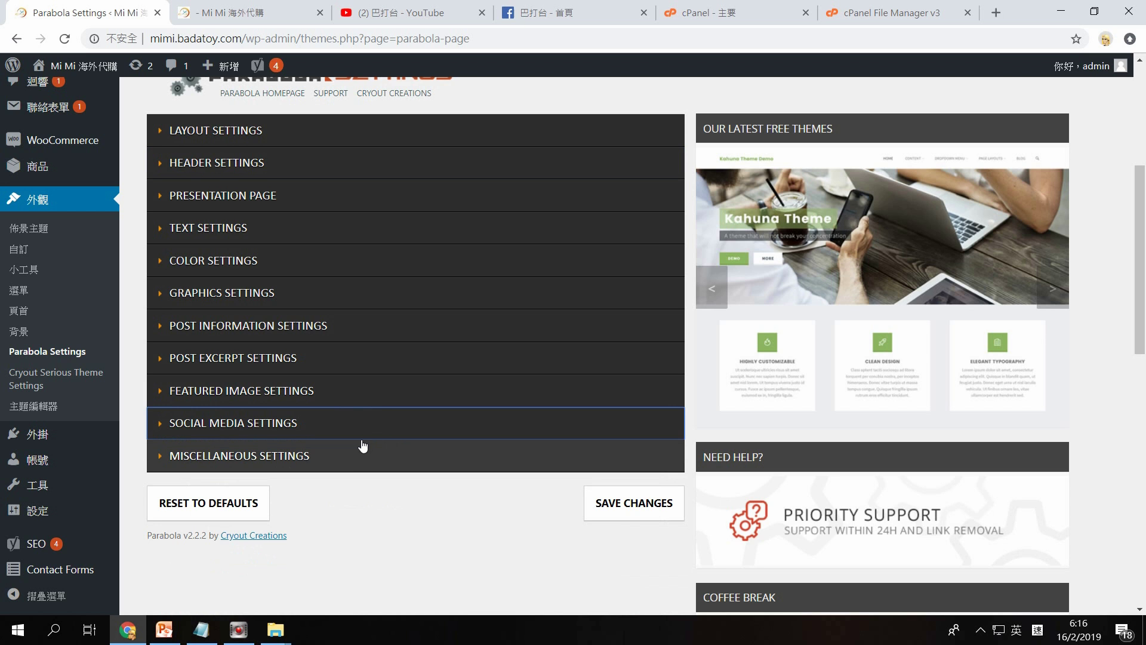
left_click(360, 460)
scroll(361, 470, "down", 4)
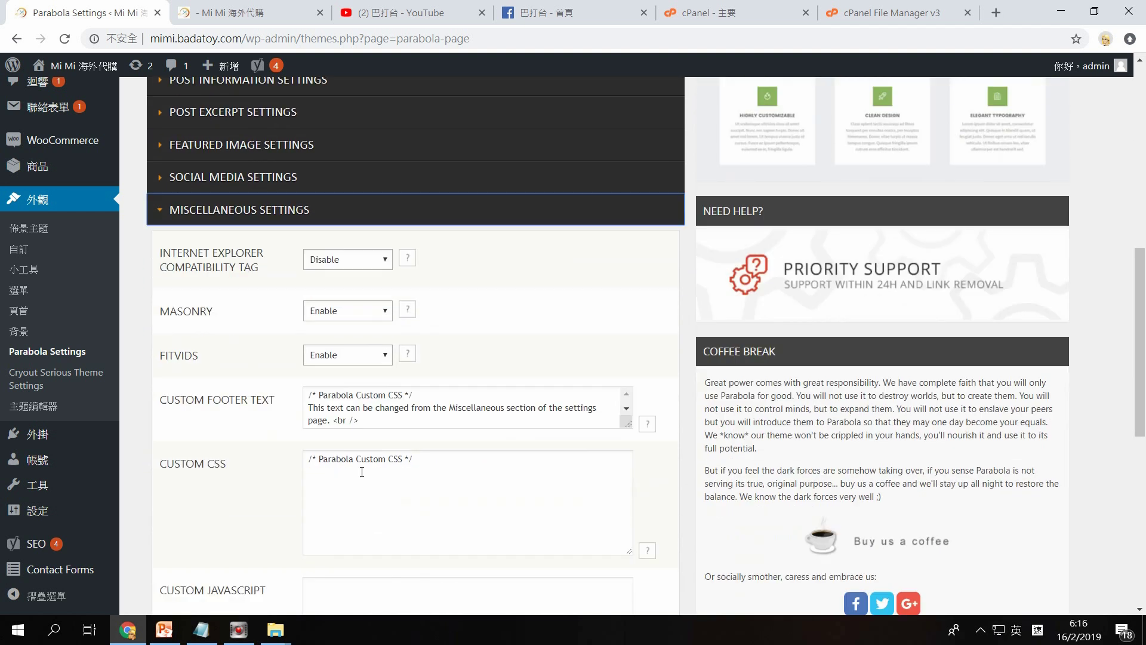
scroll(362, 471, "down", 1)
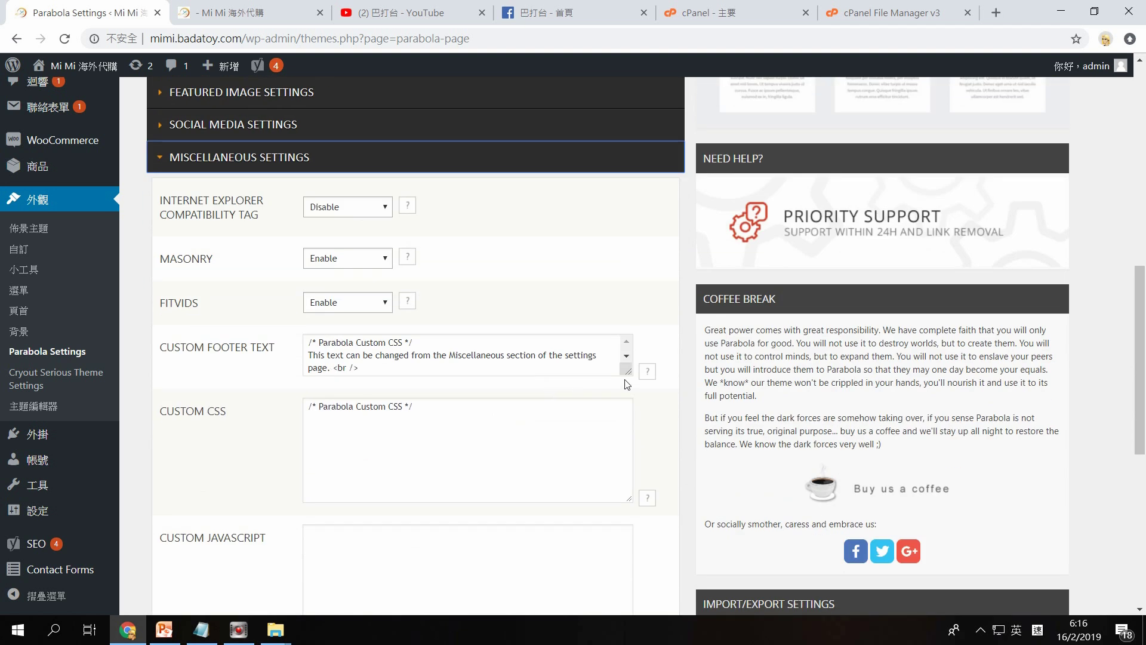
Step: Enlarge the custom footer text box and select all of its text
left_click_drag(628, 375, 631, 424)
left_click(455, 408)
left_click_drag(455, 408, 295, 344)
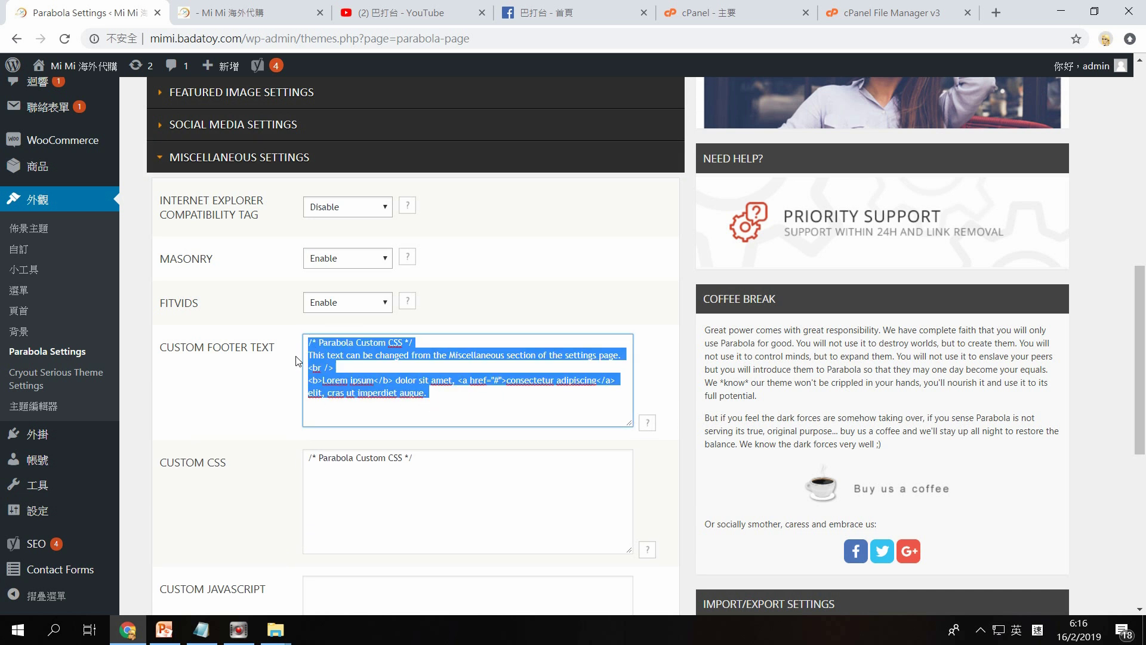
Step: Check the current footer text on the home page against the custom footer text in the theme settings
left_click(298, 22)
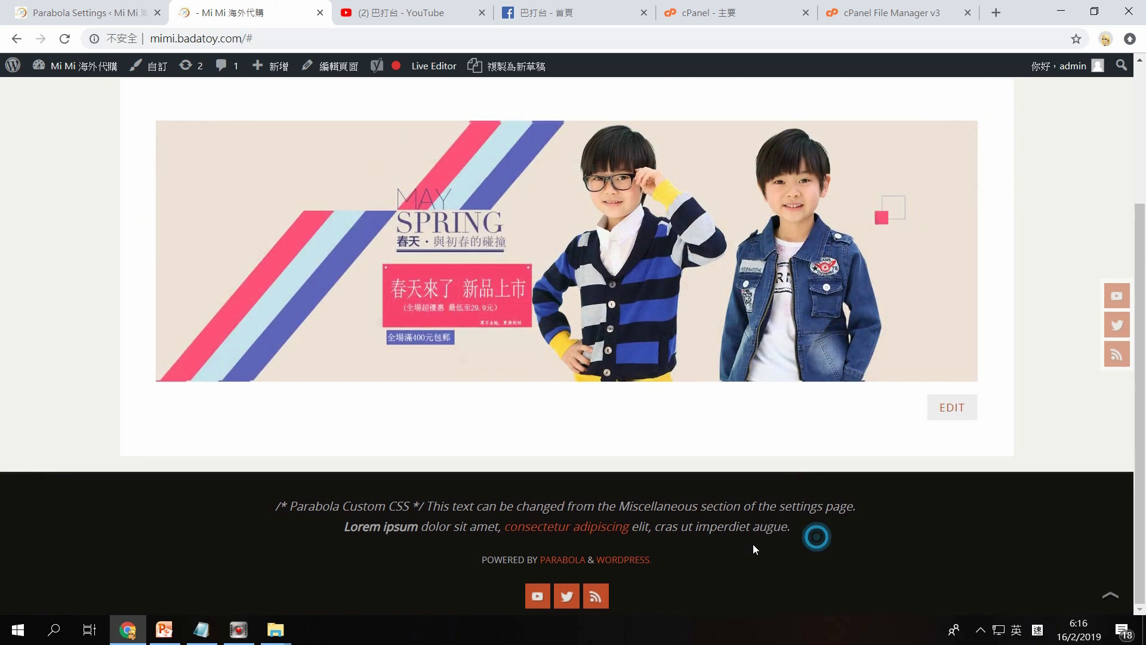
left_click_drag(754, 548, 267, 489)
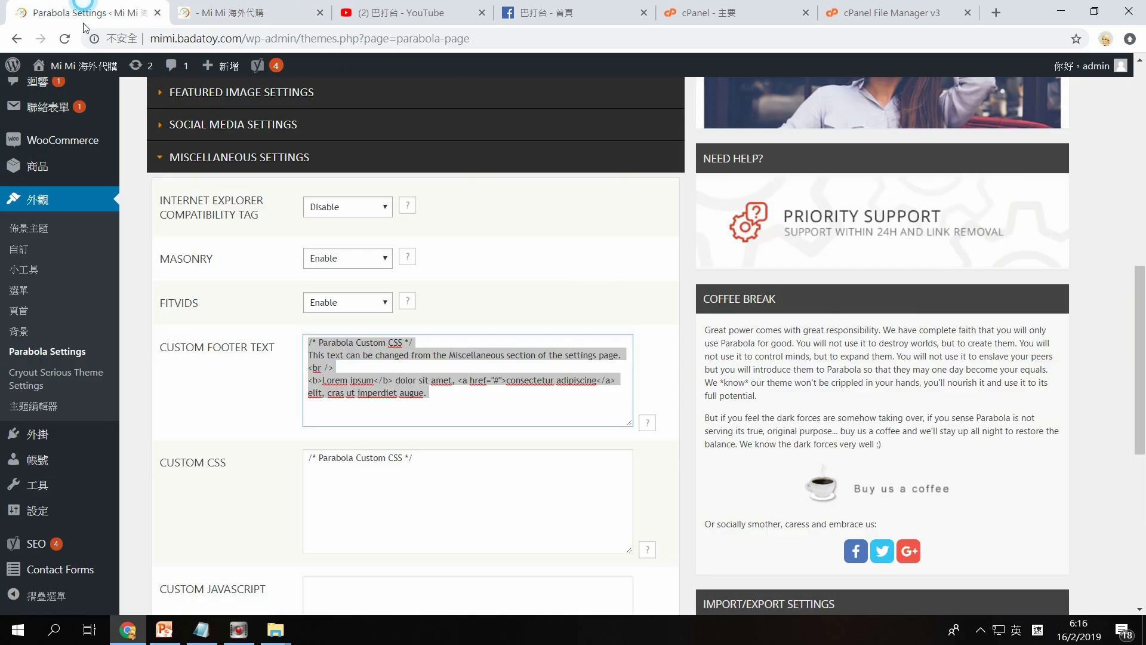
left_click(90, 13)
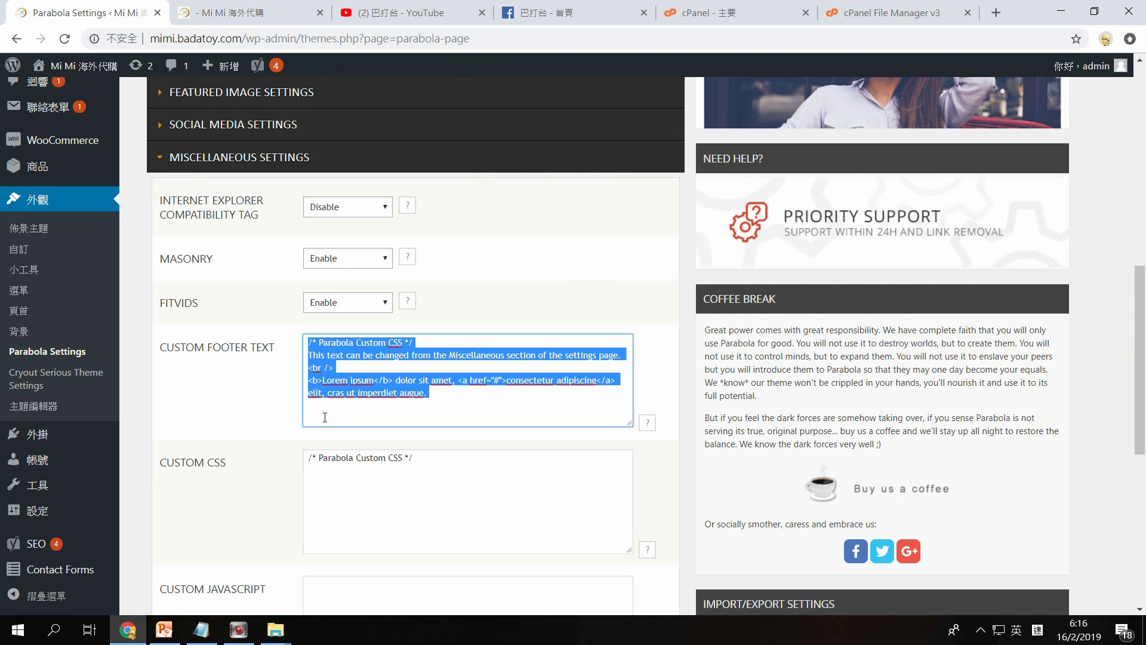
Step: Switch to File Explorer and open Mi Mi海外代購.docx from the 海外代購 folder in Word
mouse_move(169, 631)
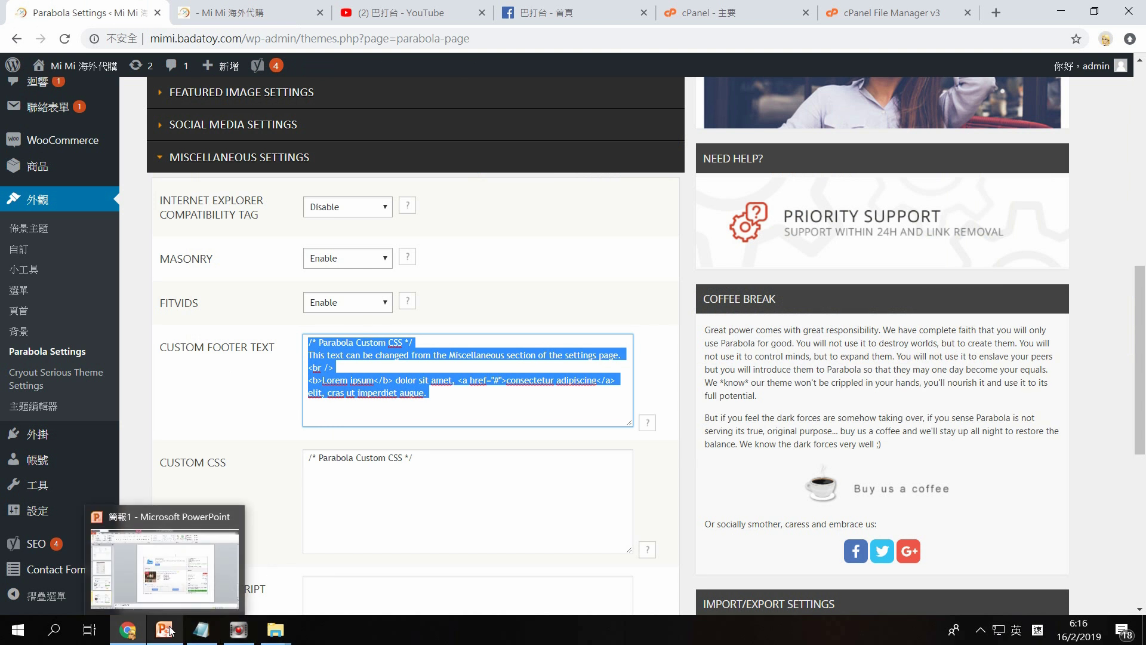
mouse_move(278, 637)
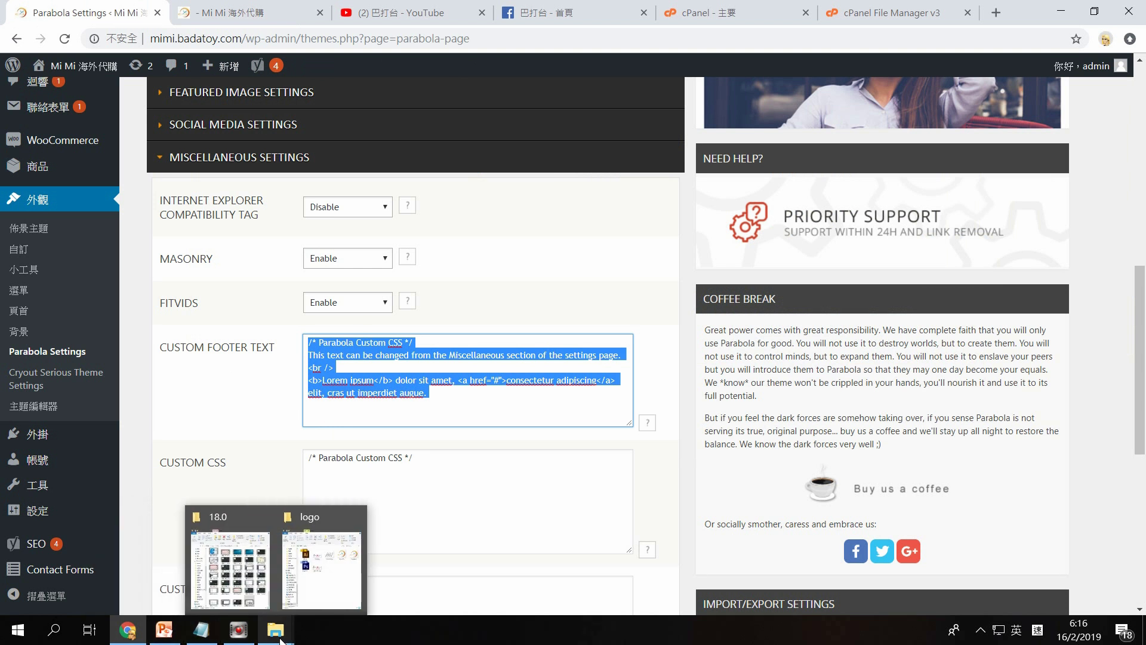
left_click(341, 588)
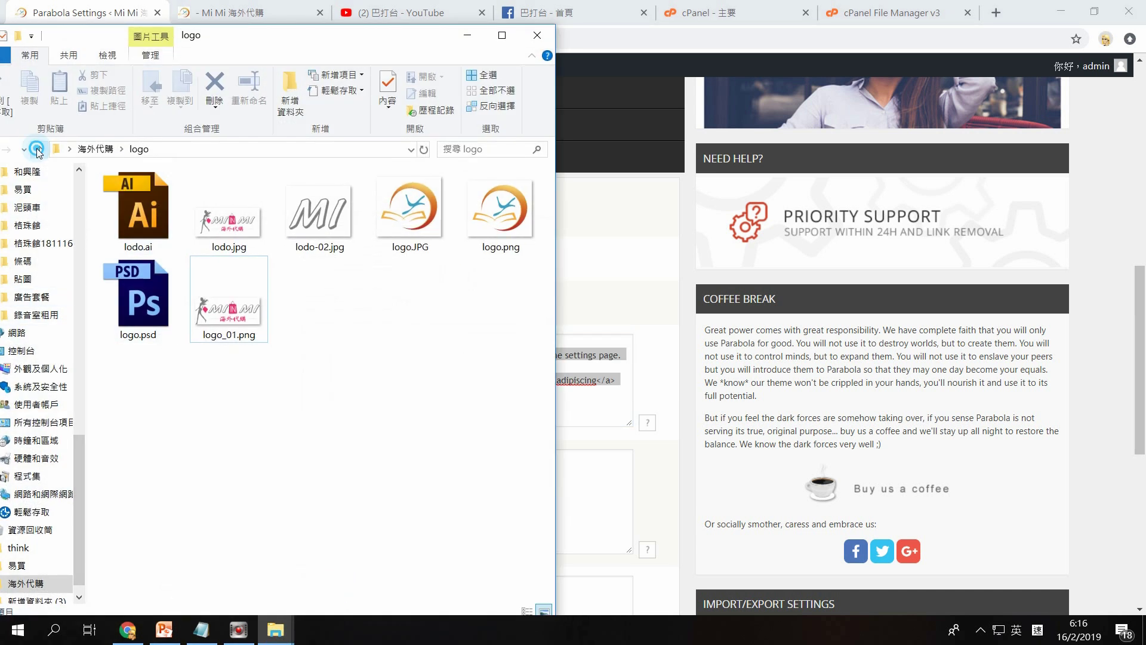
key("alt+Up")
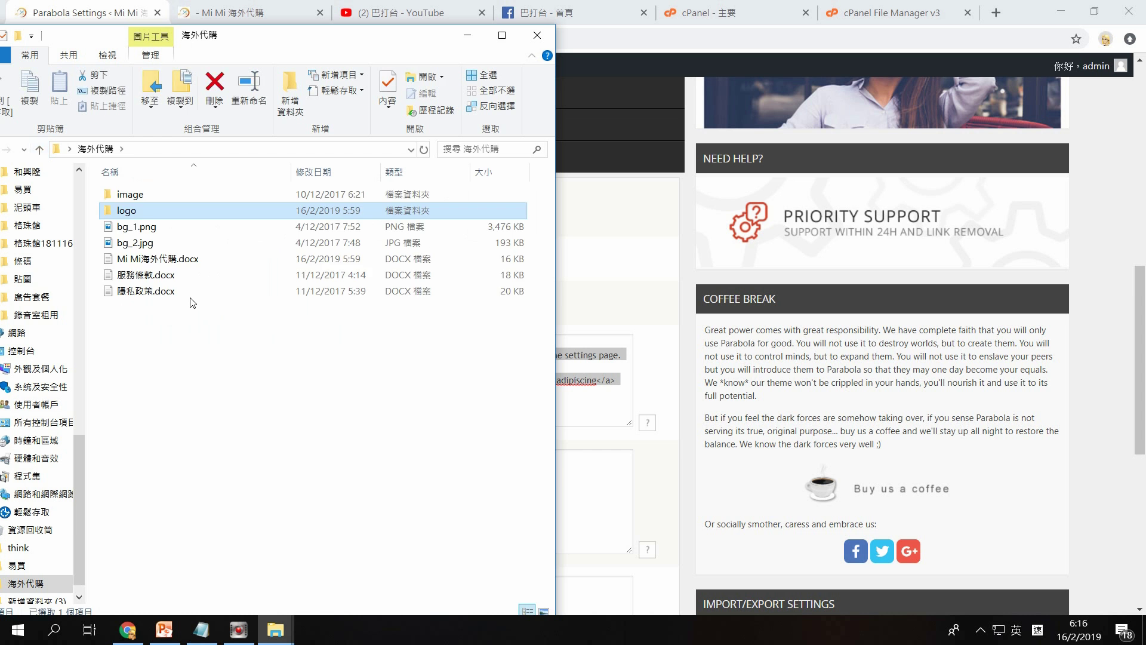
double_click(245, 258)
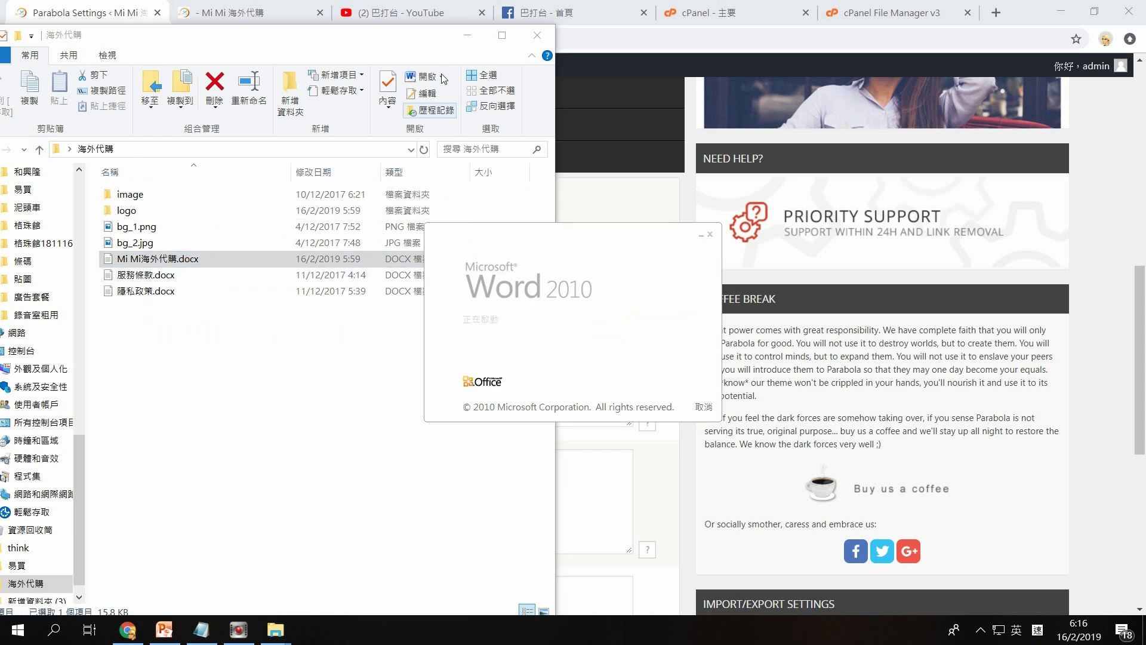
left_click(623, 286)
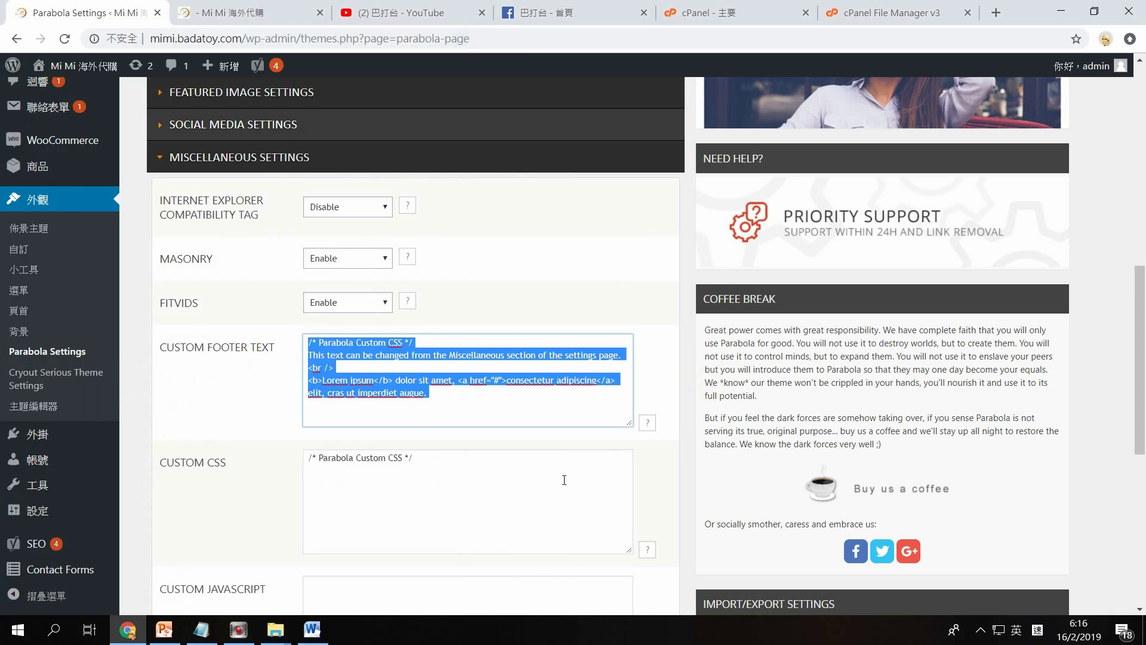
left_click(326, 637)
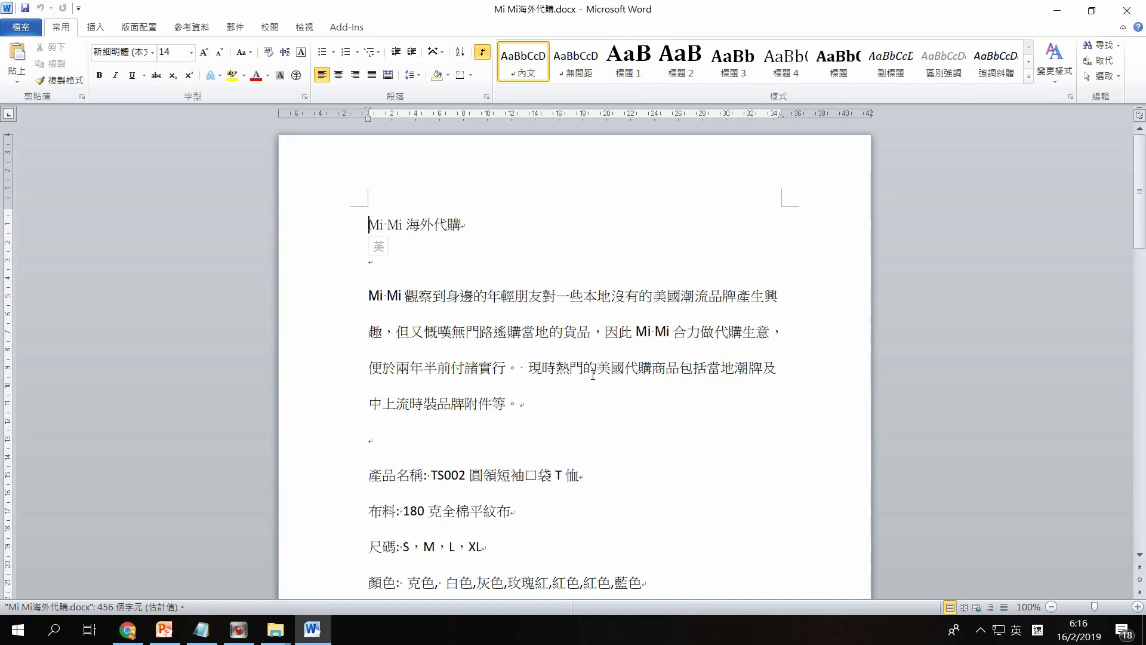
Step: Copy the two-line copyright notice on the document's last page and return to the theme settings in Chrome
scroll(564, 408, "down", 15)
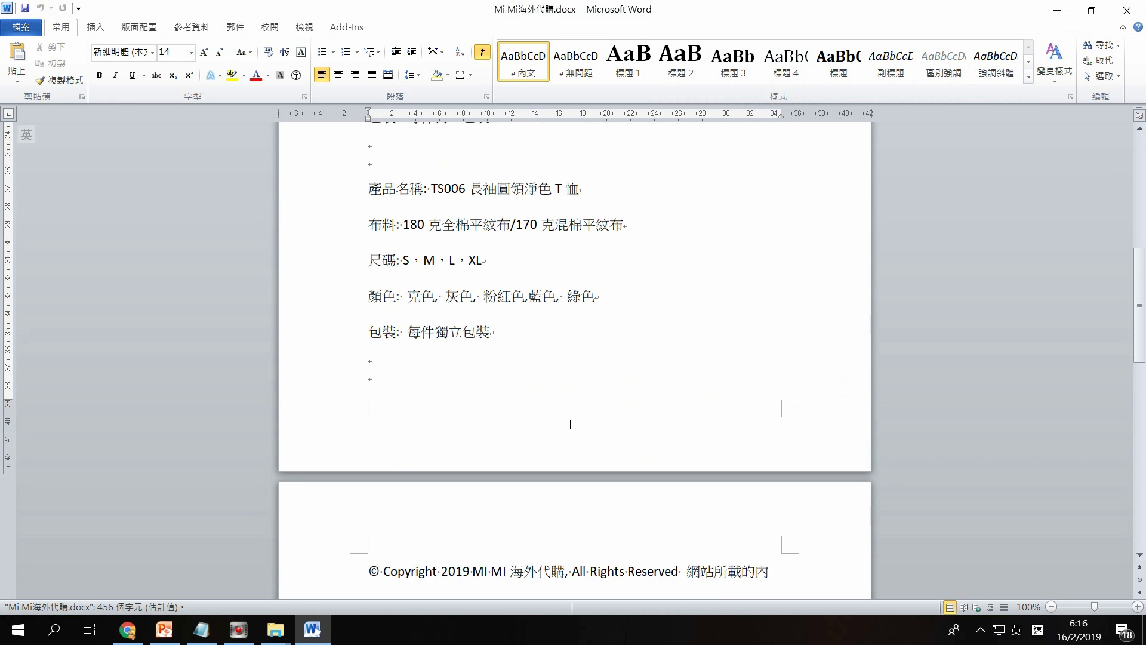
left_click_drag(507, 394, 370, 359)
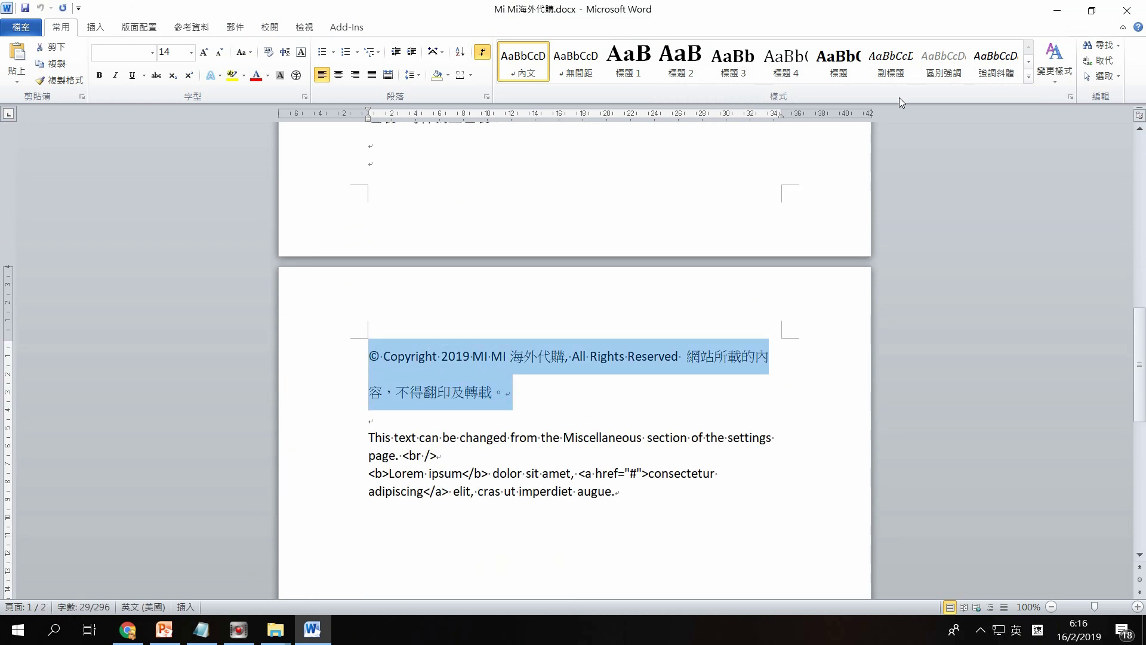
left_click(1057, 11)
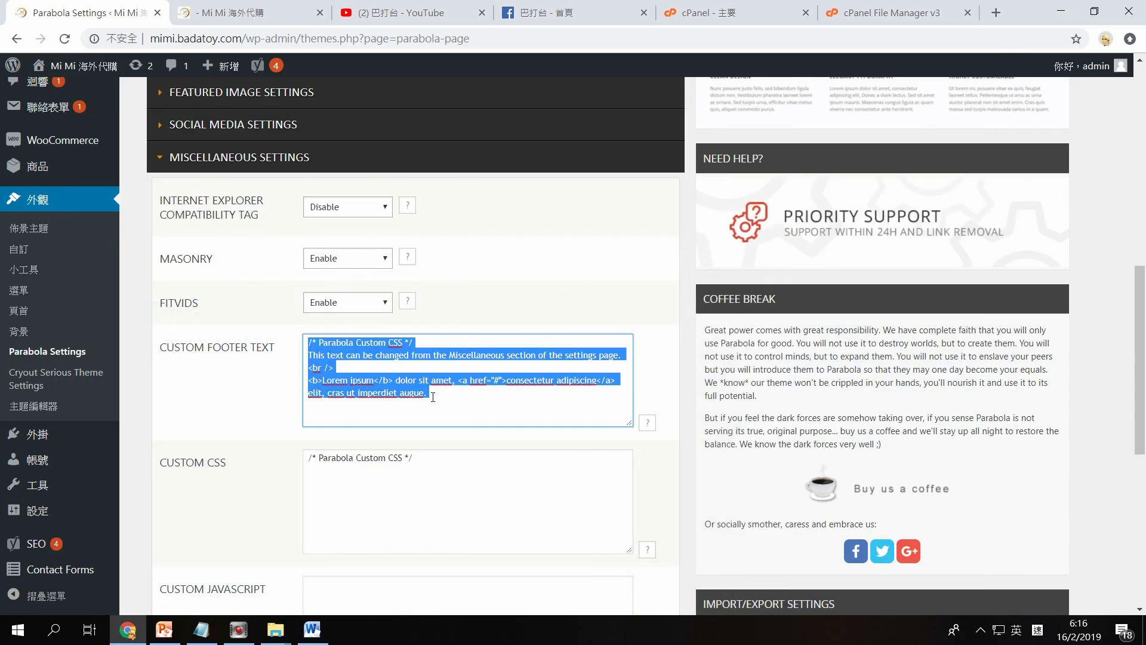
Step: Replace the custom footer text with "© Copyright 2019 MI MI海外代購, All Rights Reserved 網站所載的內容，不得翻印及轉載。"
type("© Copyright 2019 MI MI海外代購, All Rights Reserved 網站所載的內容，不得翻印及轉載。")
left_click(375, 374)
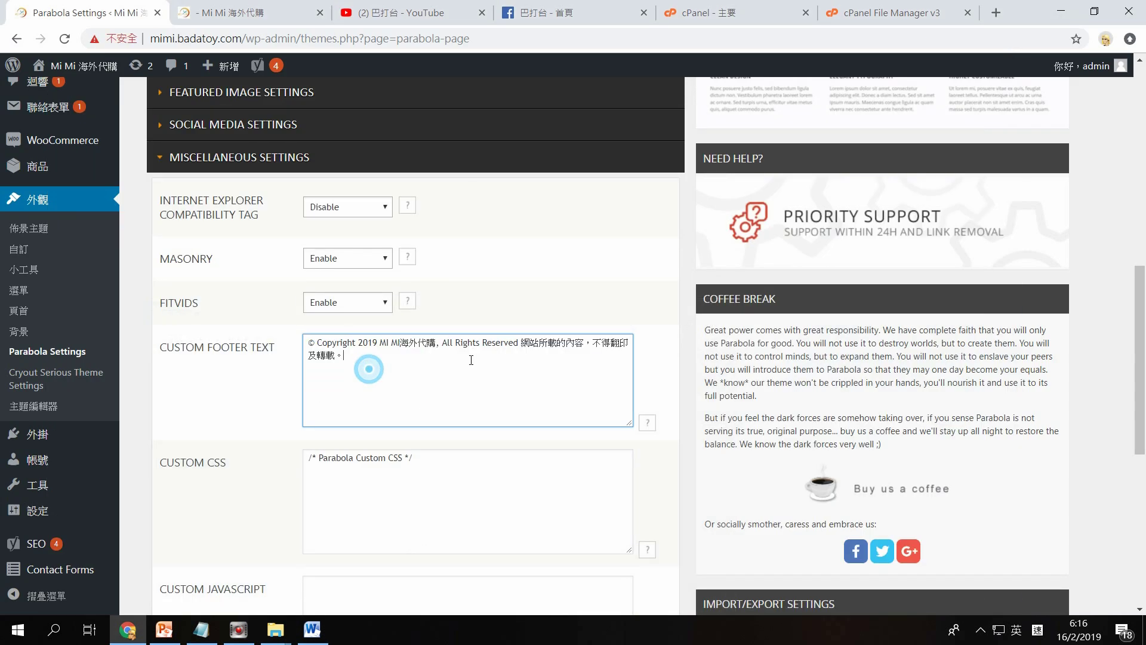
left_click_drag(437, 345, 313, 349)
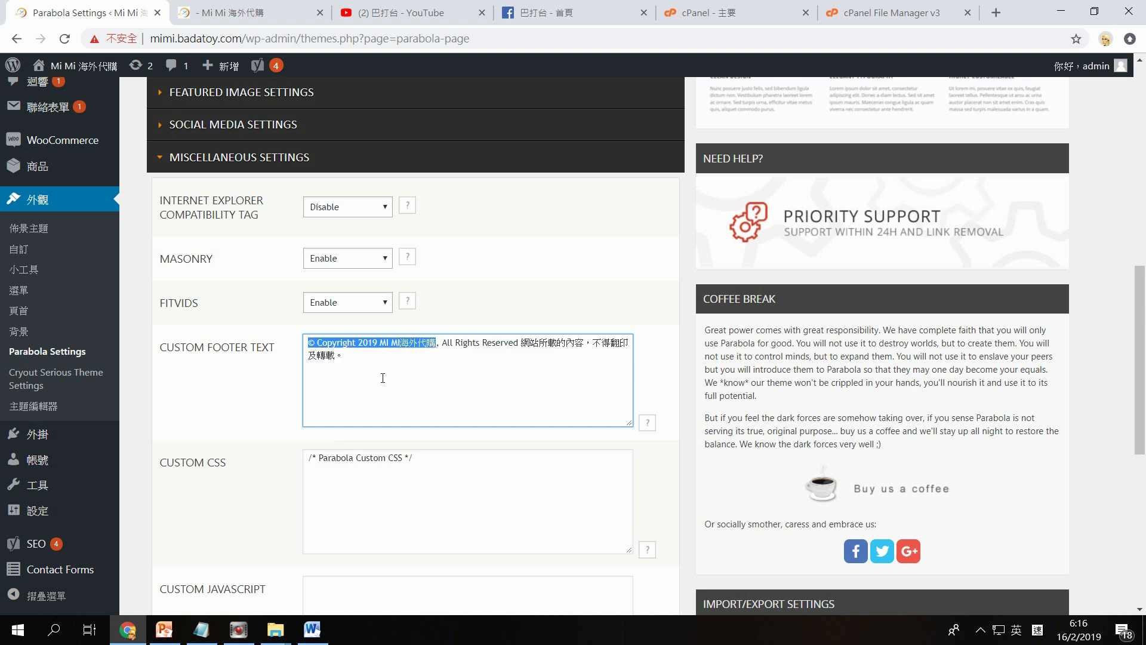
left_click(358, 367)
Step: Save the theme settings and reload the home page to check its footer
scroll(495, 512, "down", 5)
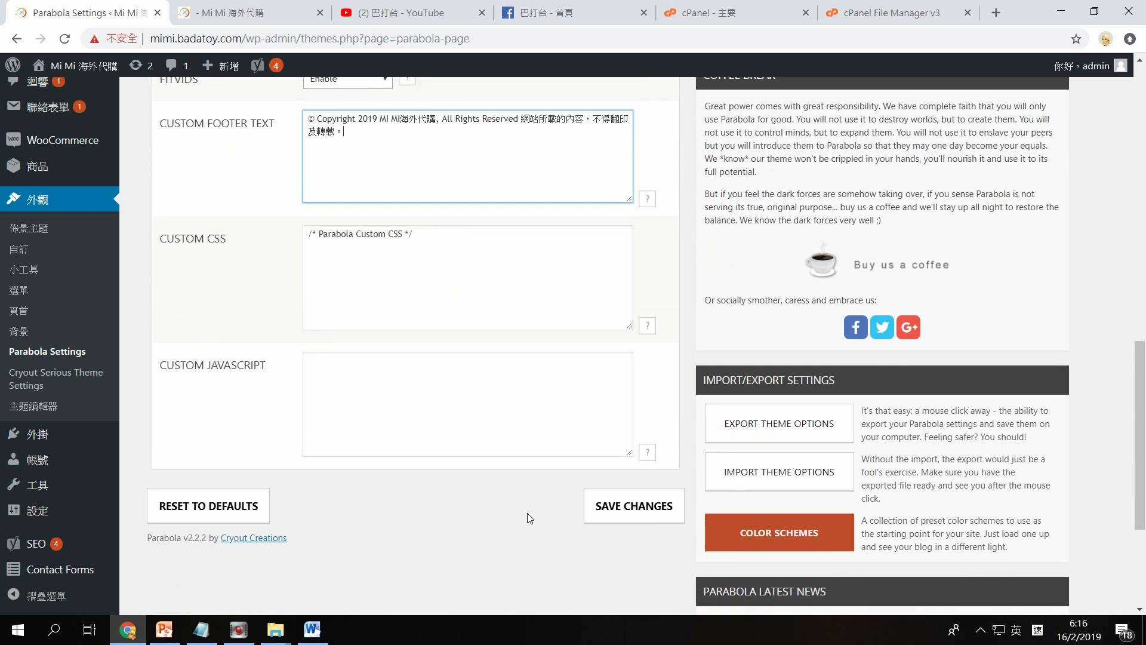
left_click(621, 431)
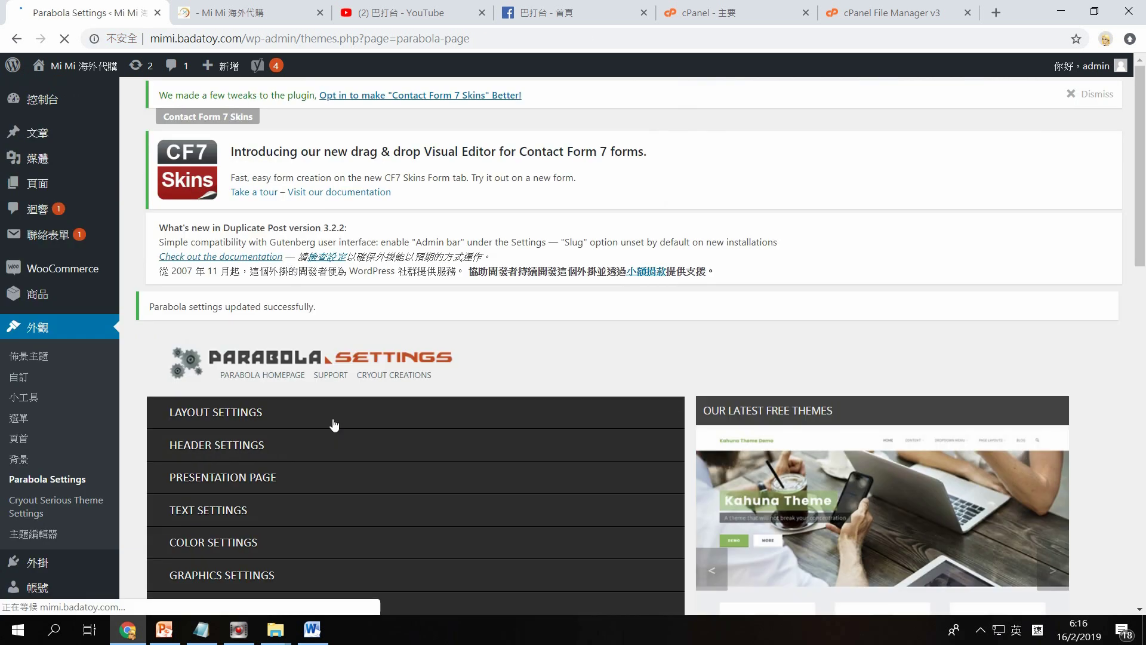
left_click(243, 12)
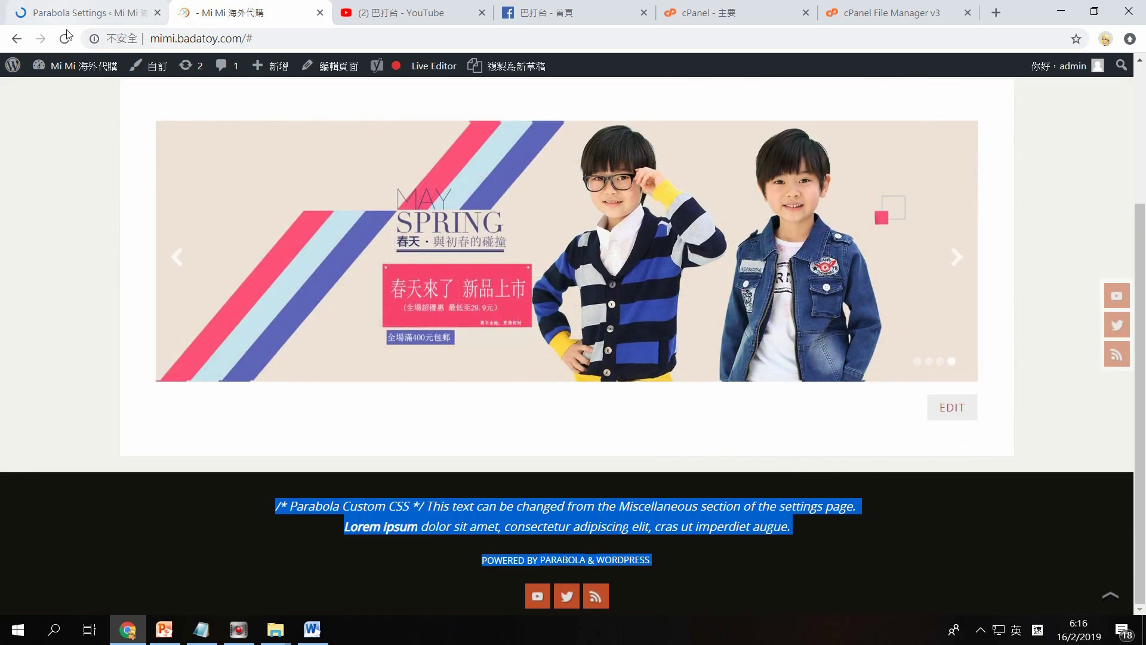
left_click(64, 39)
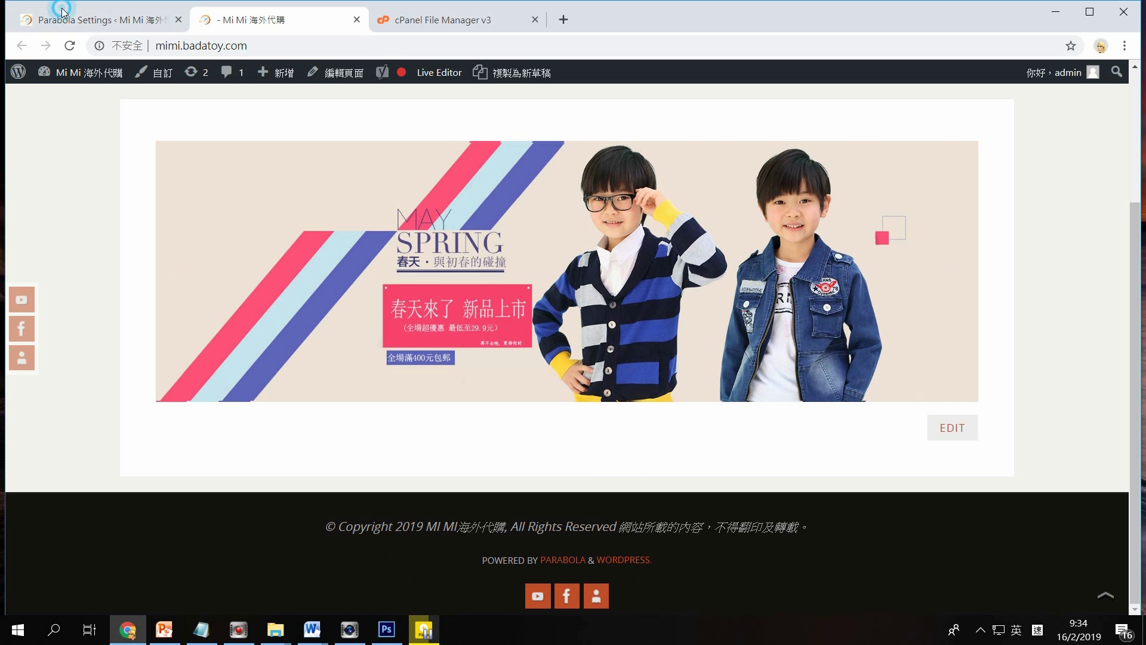
Step: In the cPanel File Manager, open the folder mimi.badatoy.com/wp-content/themes/parabola/includes
left_click(120, 16)
left_click(254, 20)
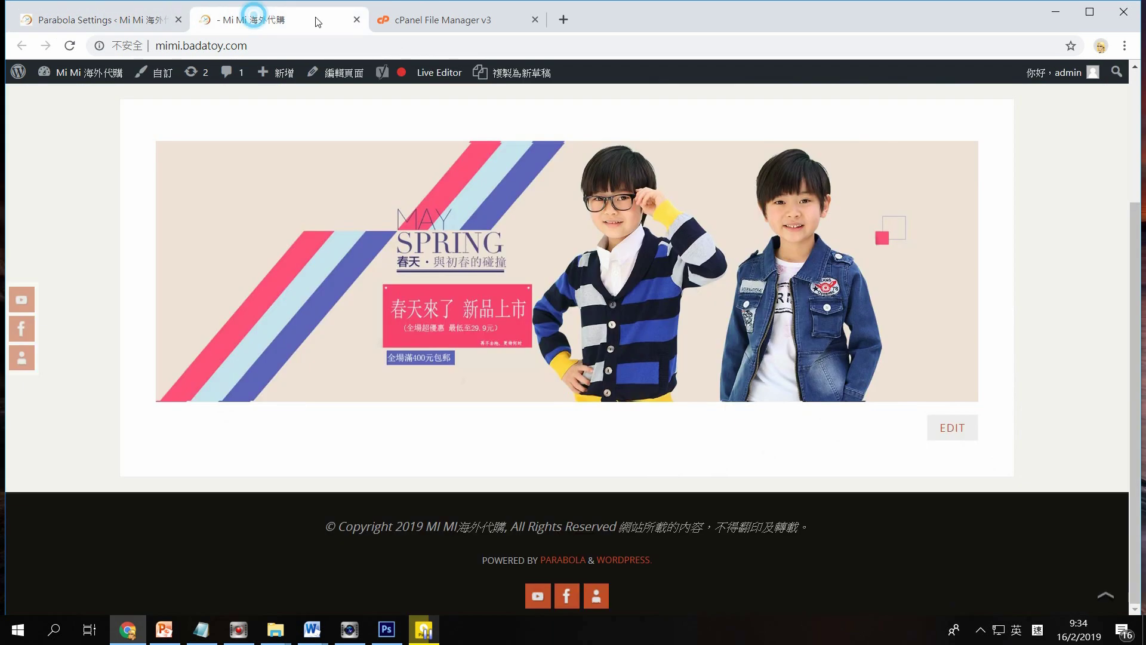
left_click(442, 20)
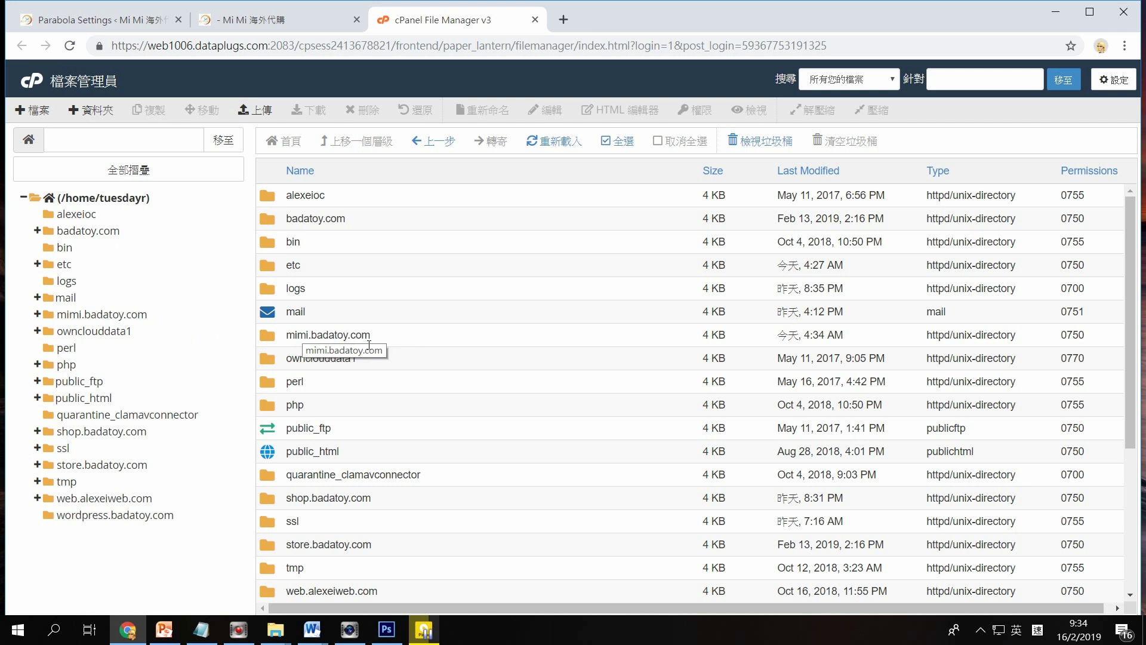
double_click(398, 336)
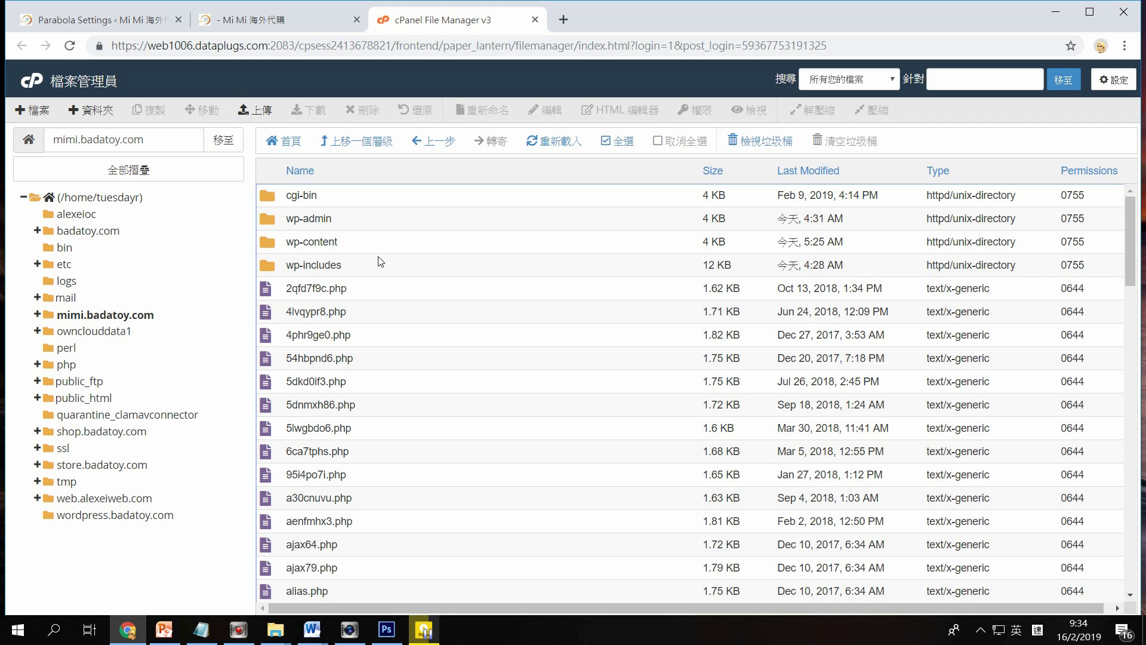
double_click(367, 243)
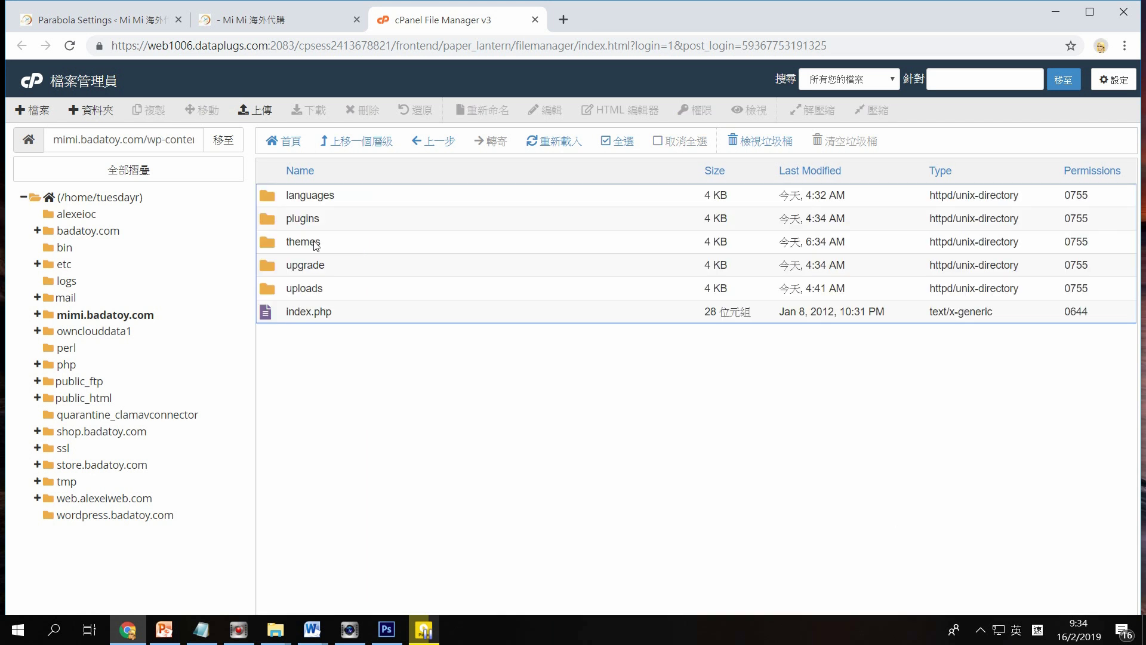
double_click(303, 242)
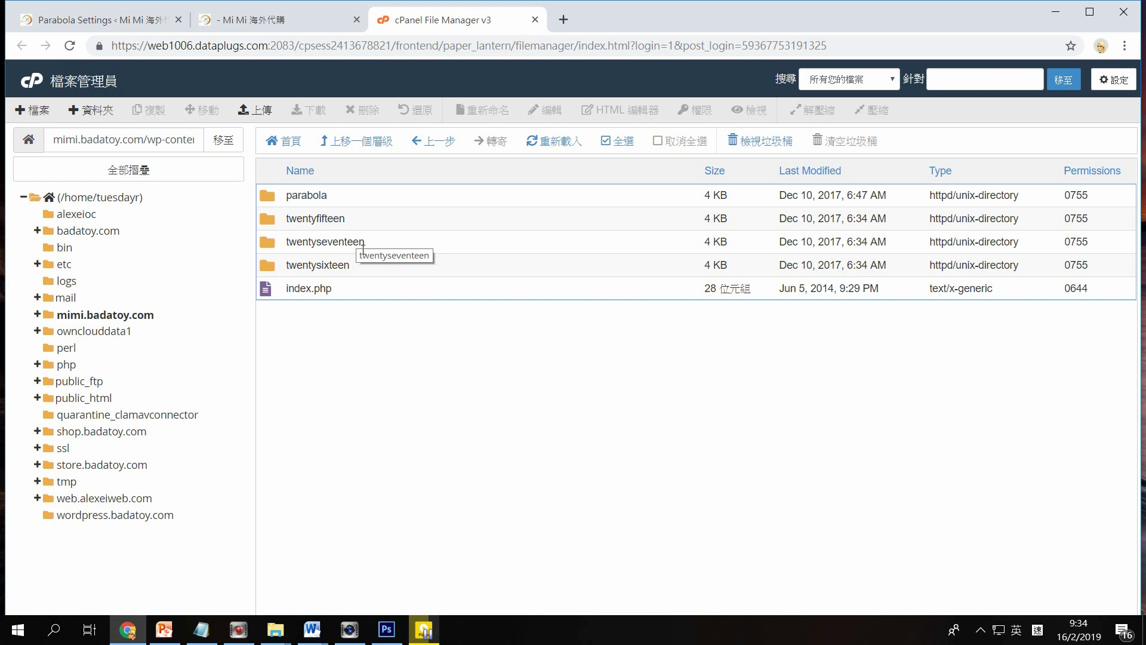
left_click(406, 196)
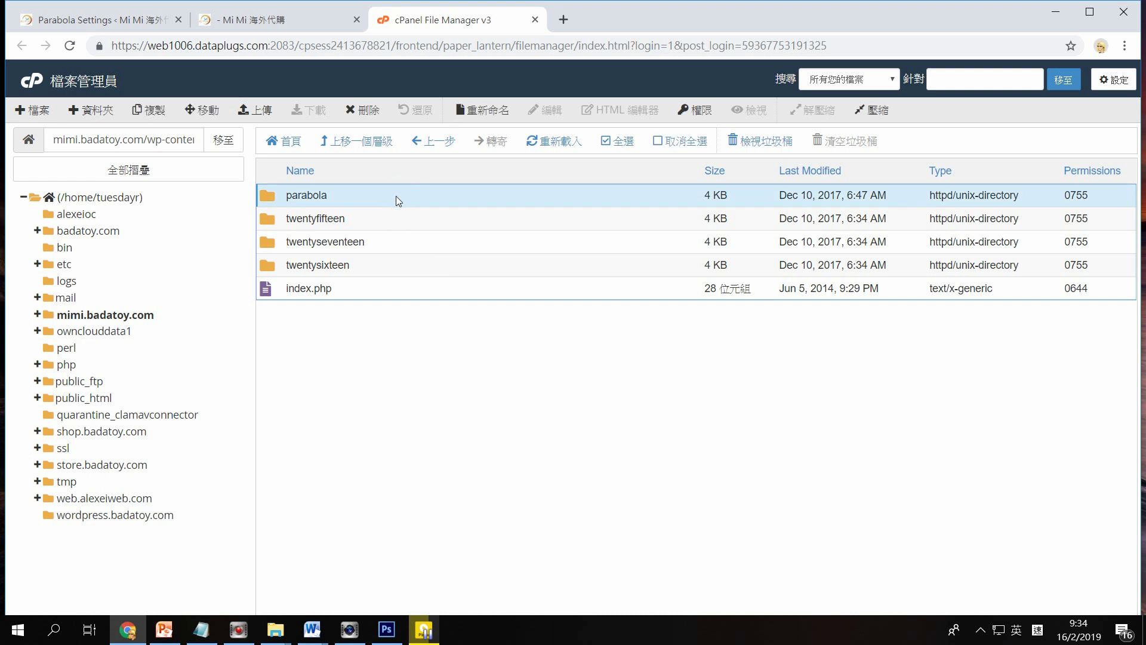
double_click(400, 194)
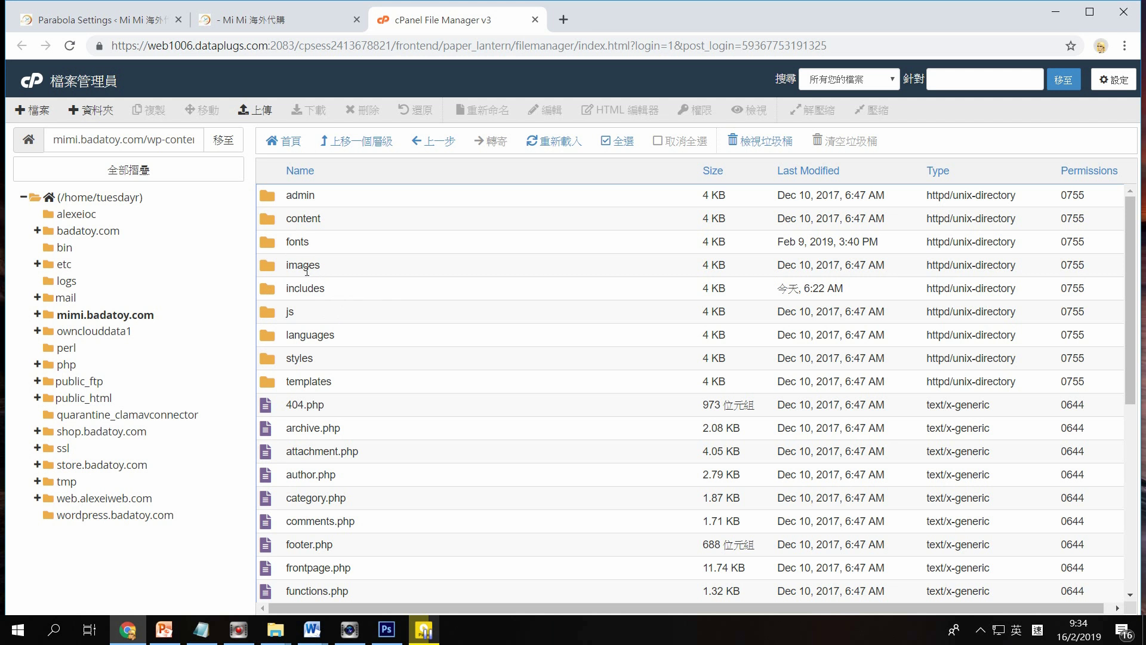
double_click(365, 294)
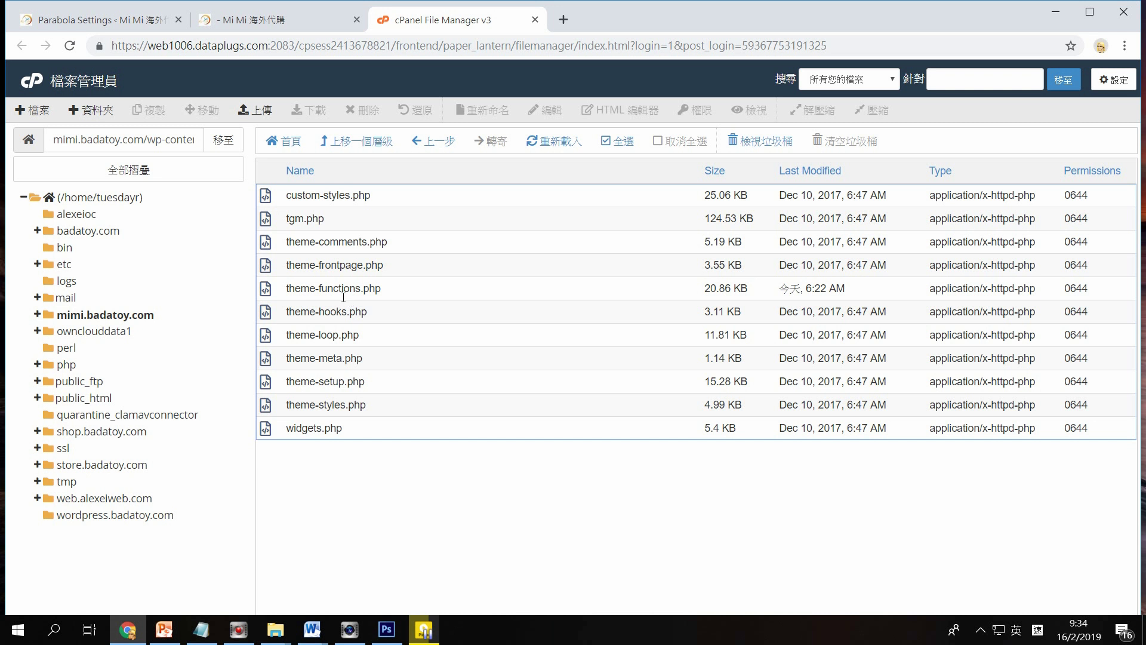
Step: Open theme-functions.php from the includes folder for editing and accept the encoding dialog
left_click(417, 290)
right_click(417, 293)
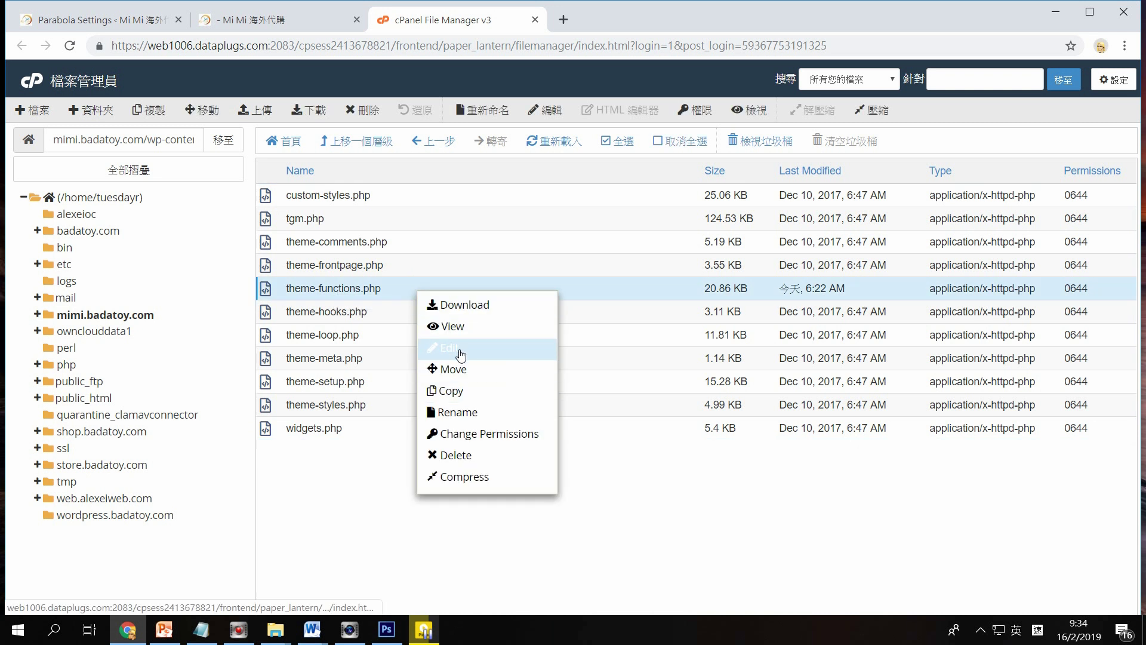
left_click(461, 352)
left_click(706, 454)
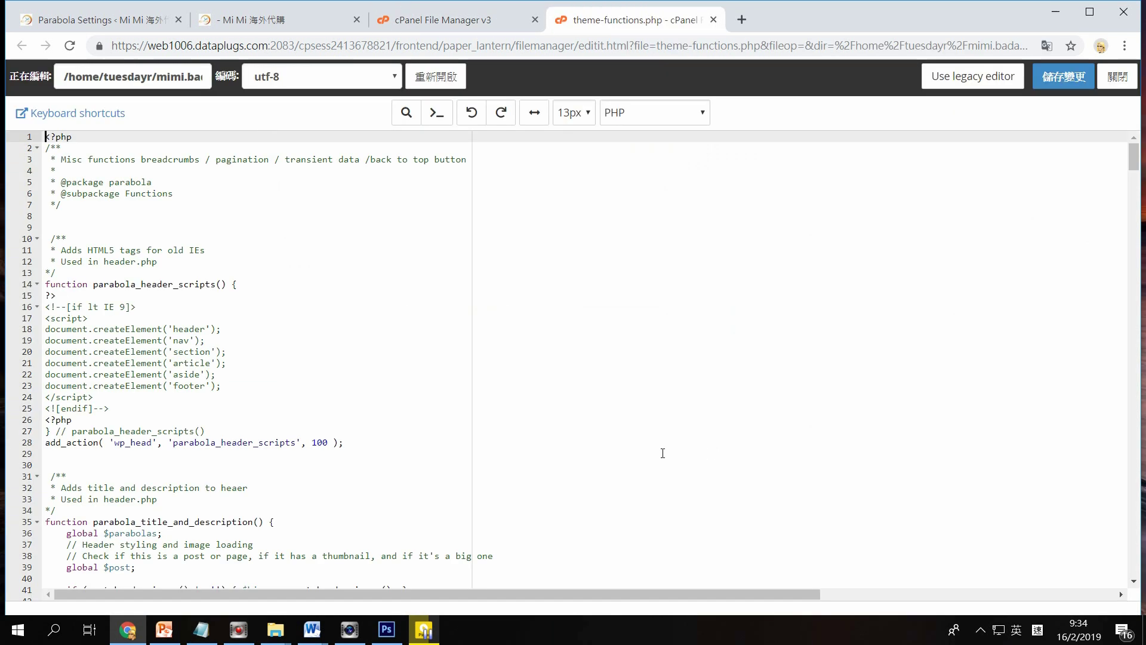
Step: Locate the parabola_site_info function in theme-functions.php and examine its "Powered by" code, including the Parabola and WordPress links
scroll(297, 458, "down", 13)
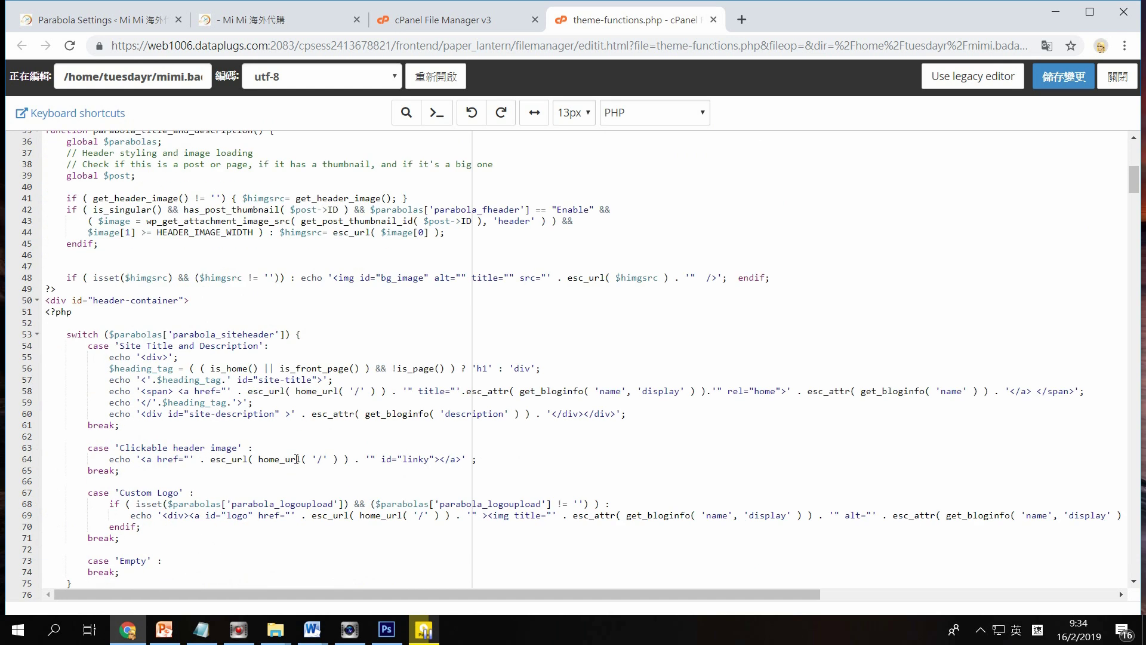
scroll(285, 466, "down", 8)
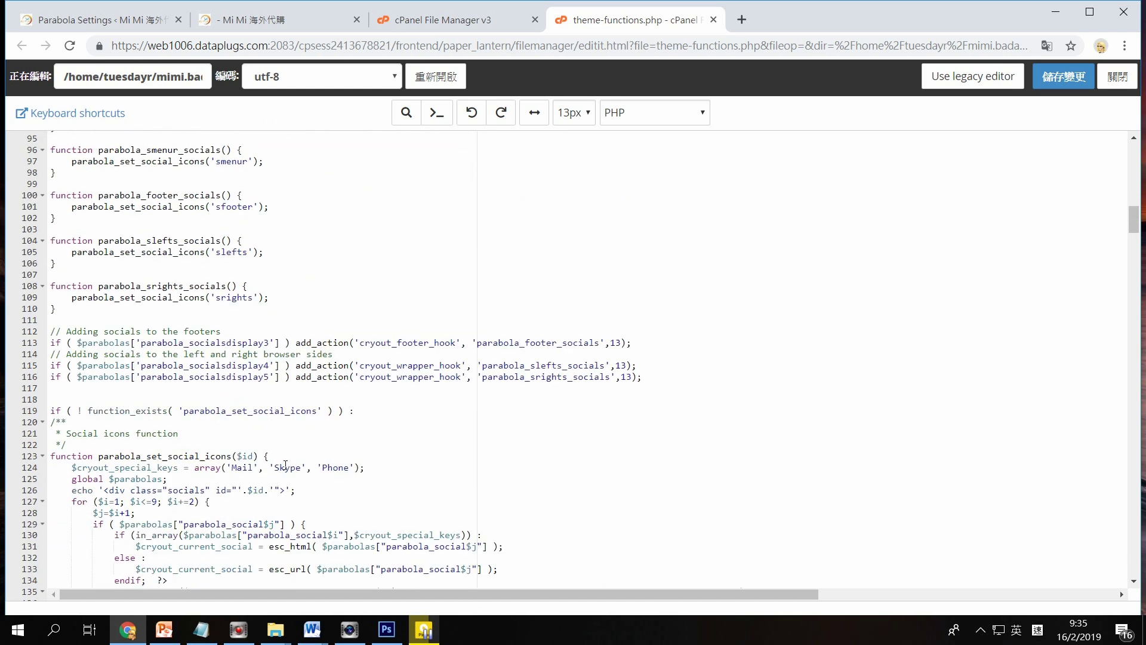
scroll(287, 286, "down", 18)
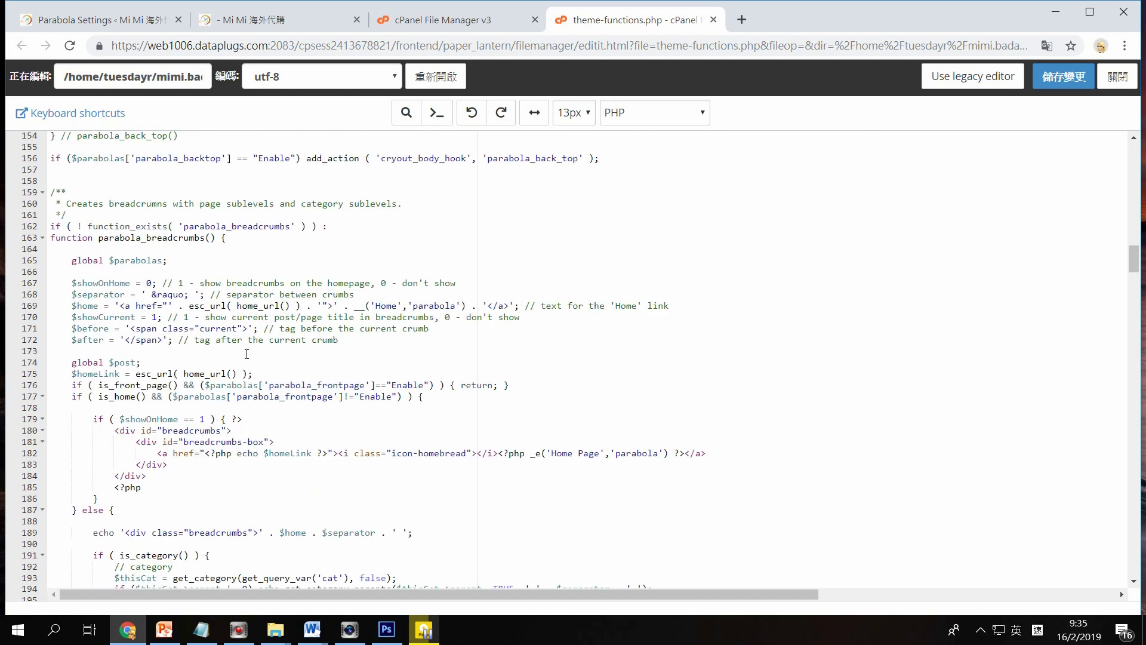
scroll(241, 373, "down", 13)
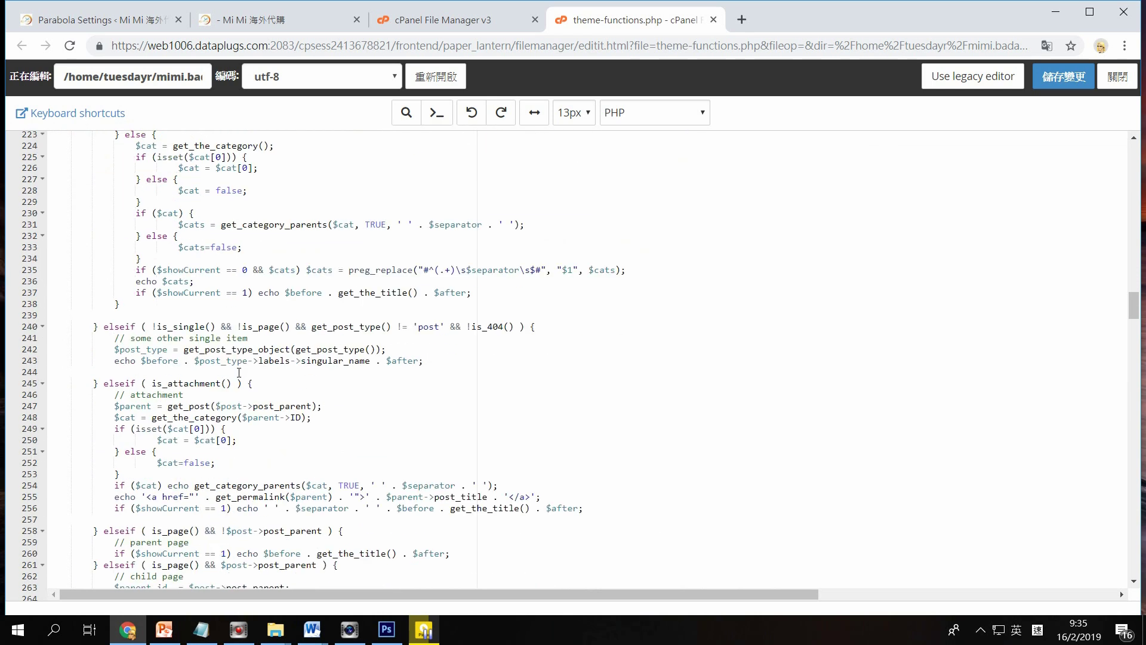
scroll(239, 371, "down", 12)
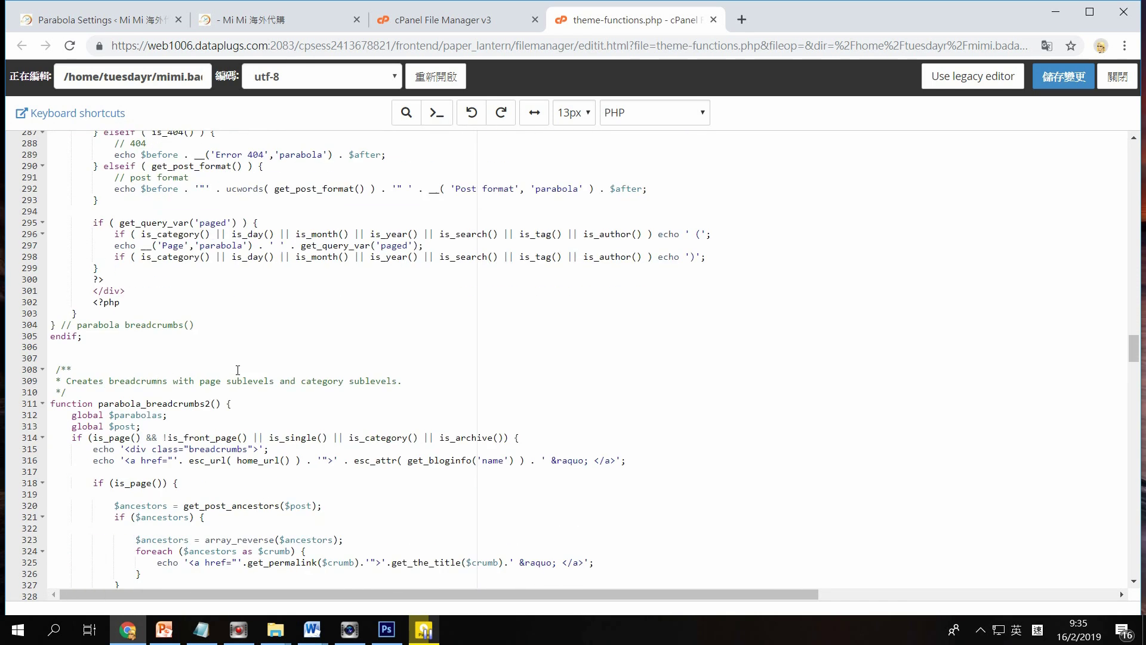
scroll(236, 369, "down", 6)
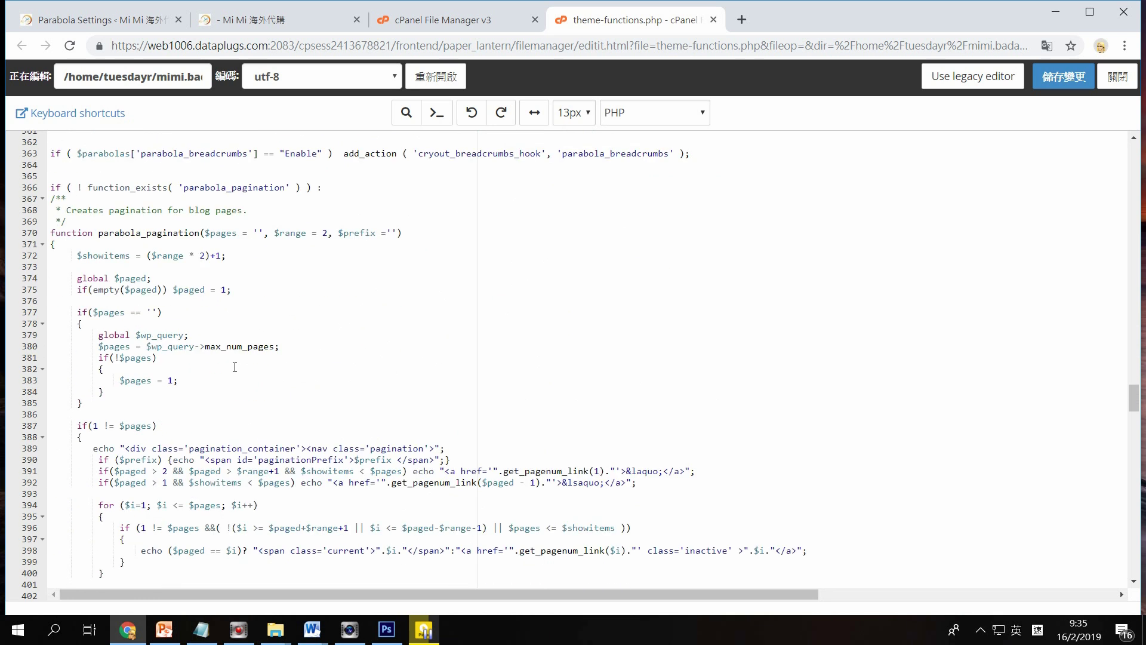
scroll(234, 367, "down", 9)
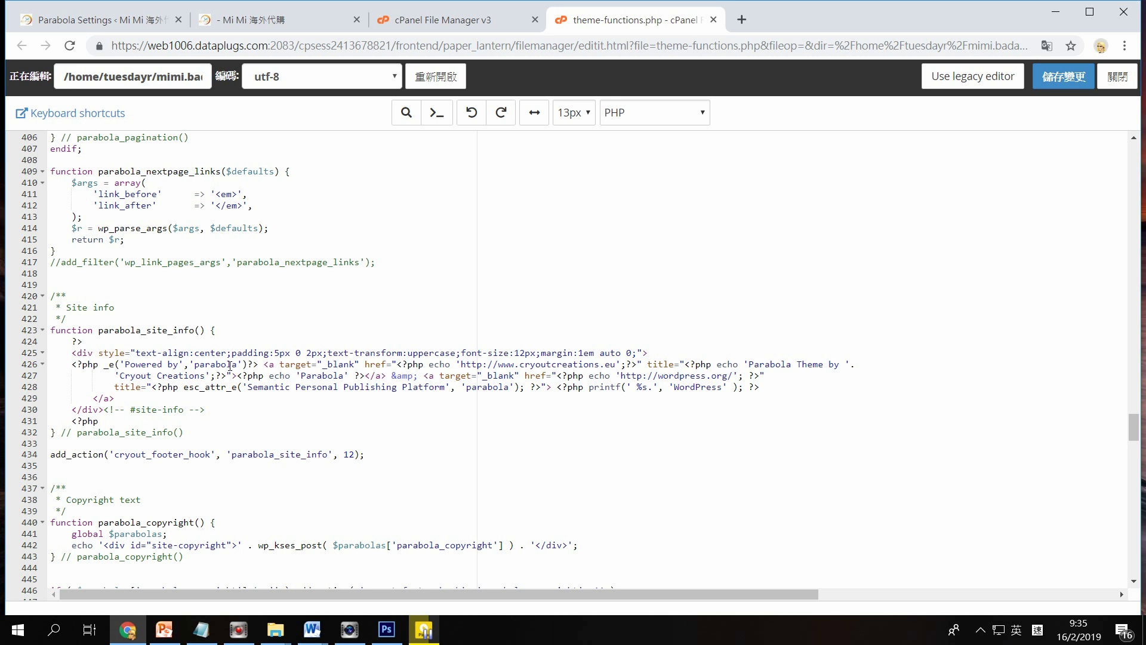
scroll(229, 365, "up", 2)
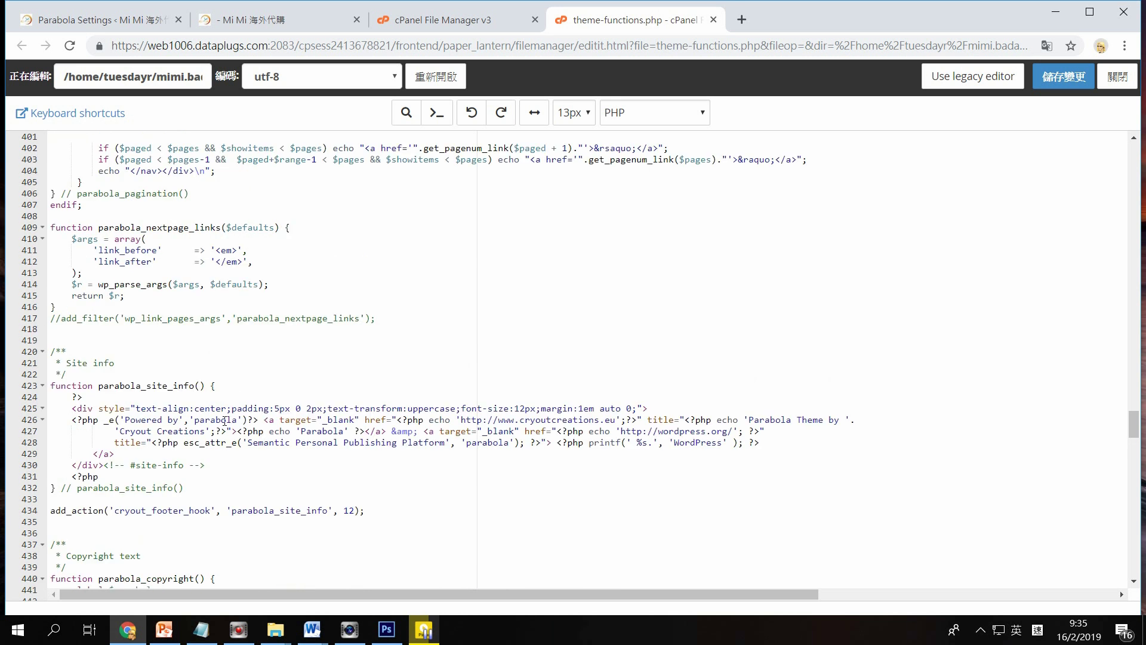
left_click(121, 421)
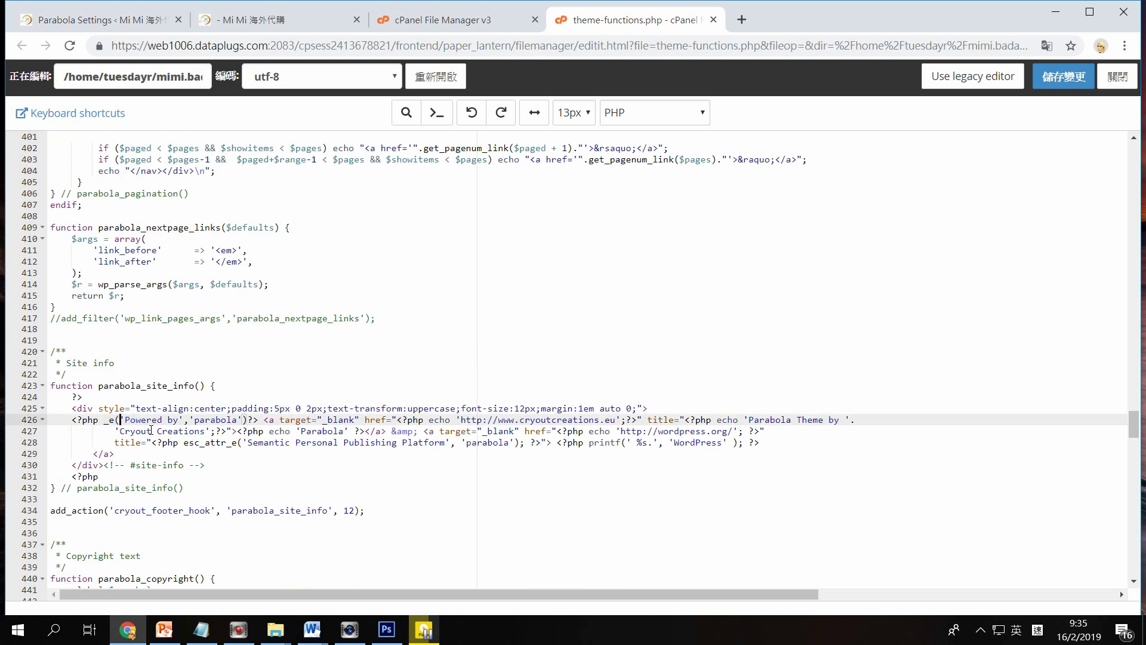
left_click(355, 420)
left_click_drag(617, 420, 473, 426)
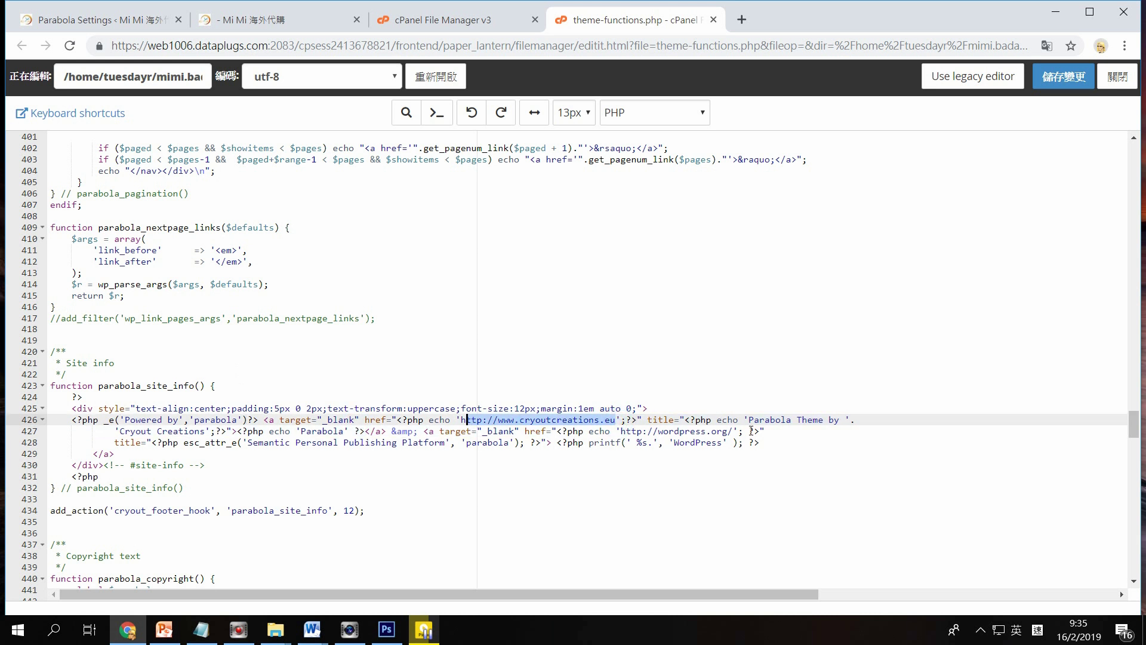
left_click_drag(749, 421, 842, 425)
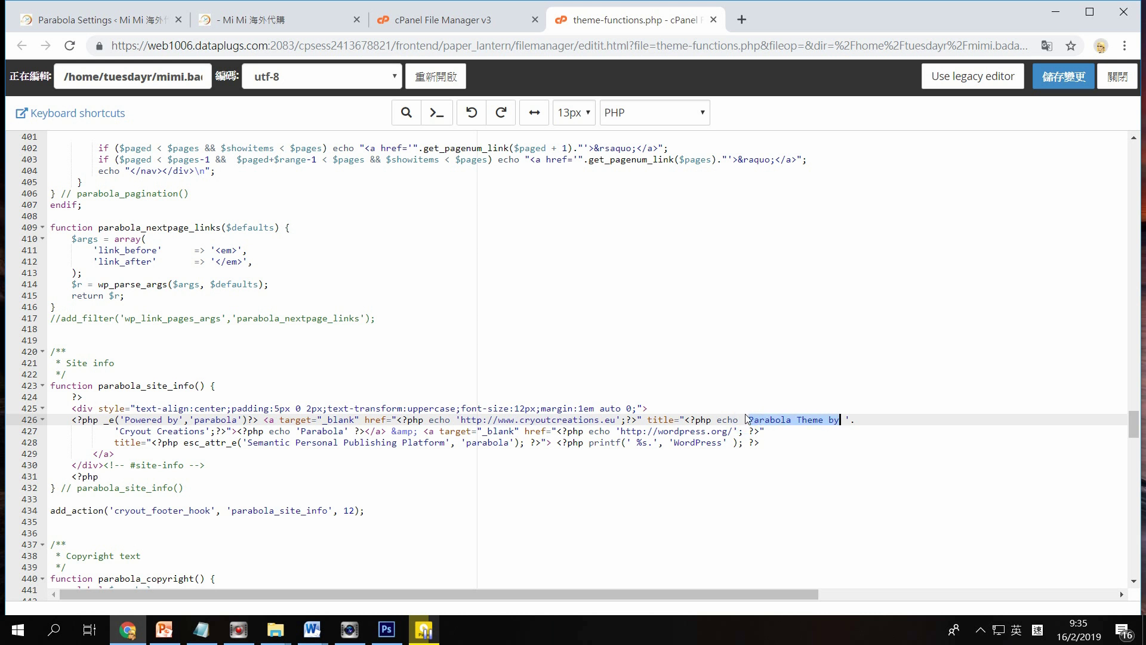
left_click(203, 443)
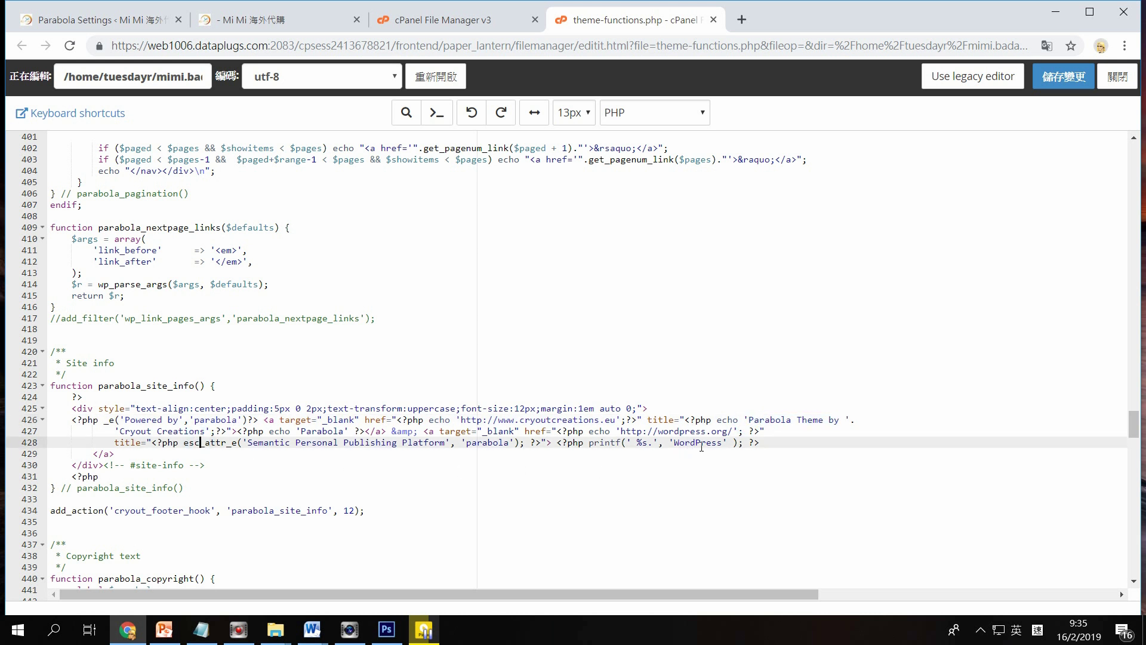
left_click_drag(727, 451, 656, 450)
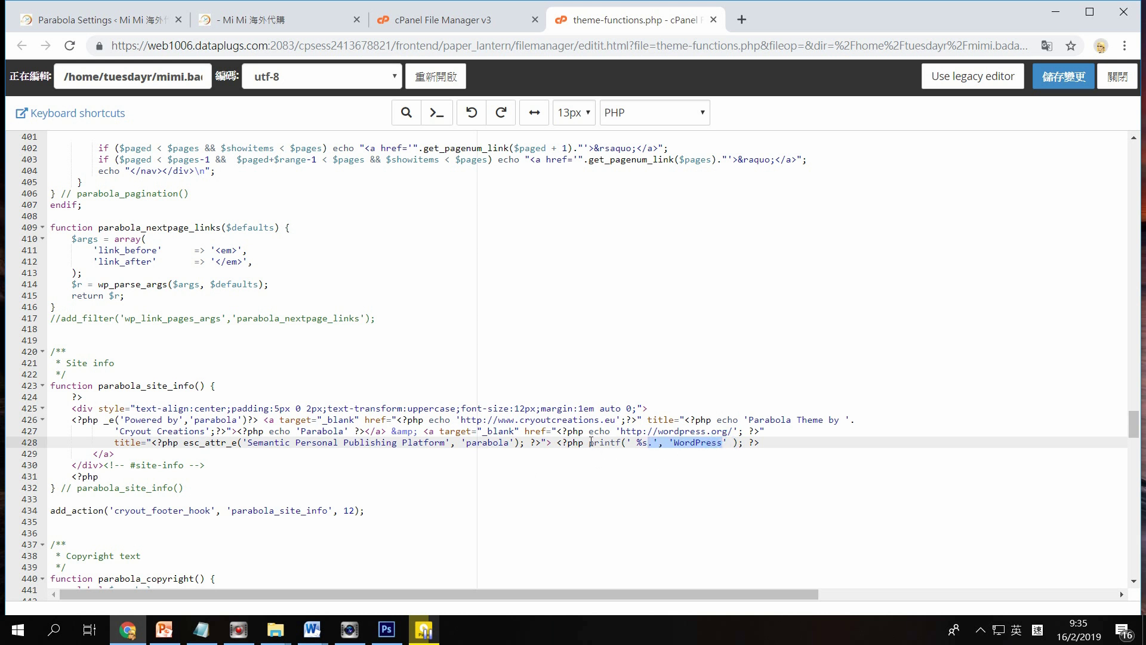
Step: Copy the three "Powered by" code lines of parabola_site_info into Notepad, replacing its existing text, then minimize Notepad
left_click_drag(776, 447, 74, 425)
key("ctrl+c")
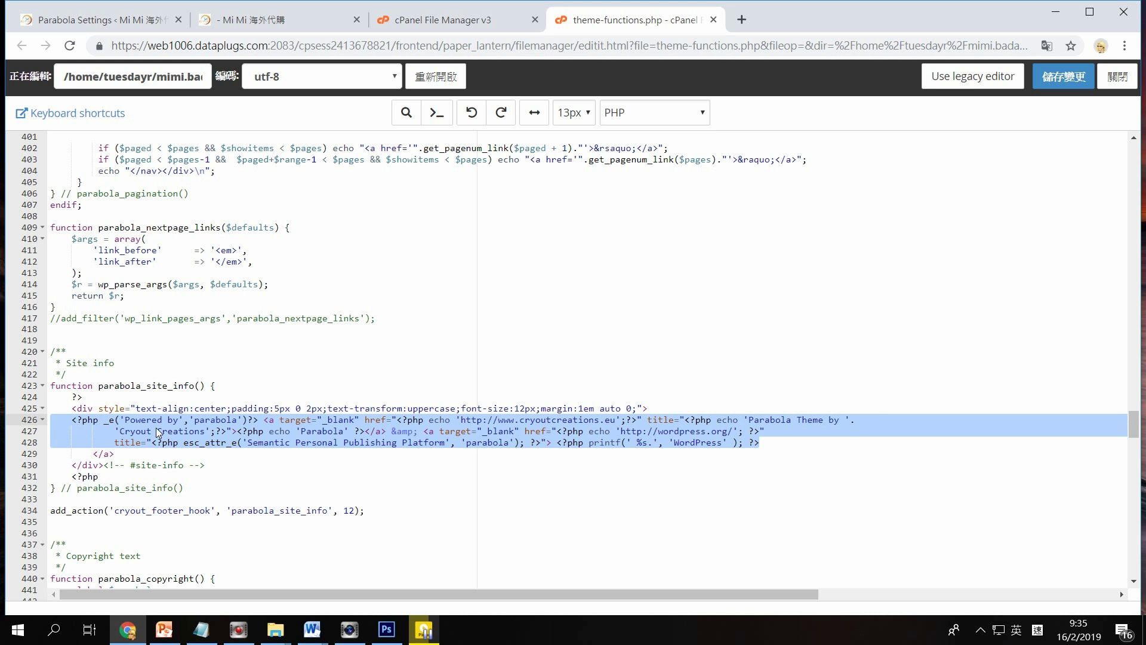
left_click(201, 630)
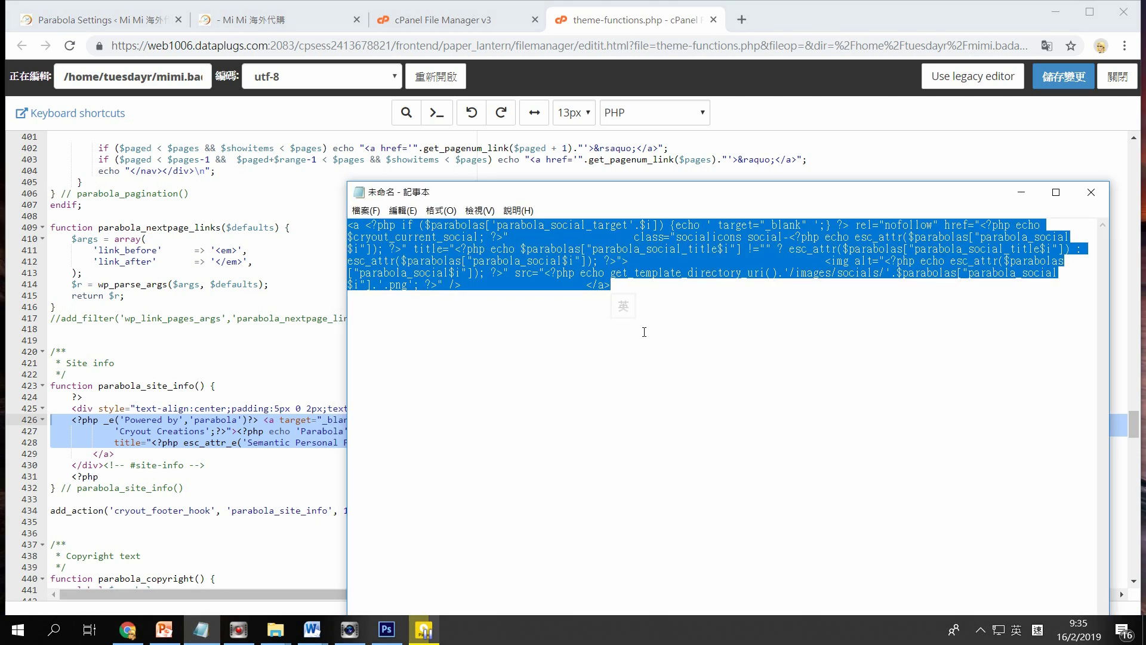
key("ctrl+v")
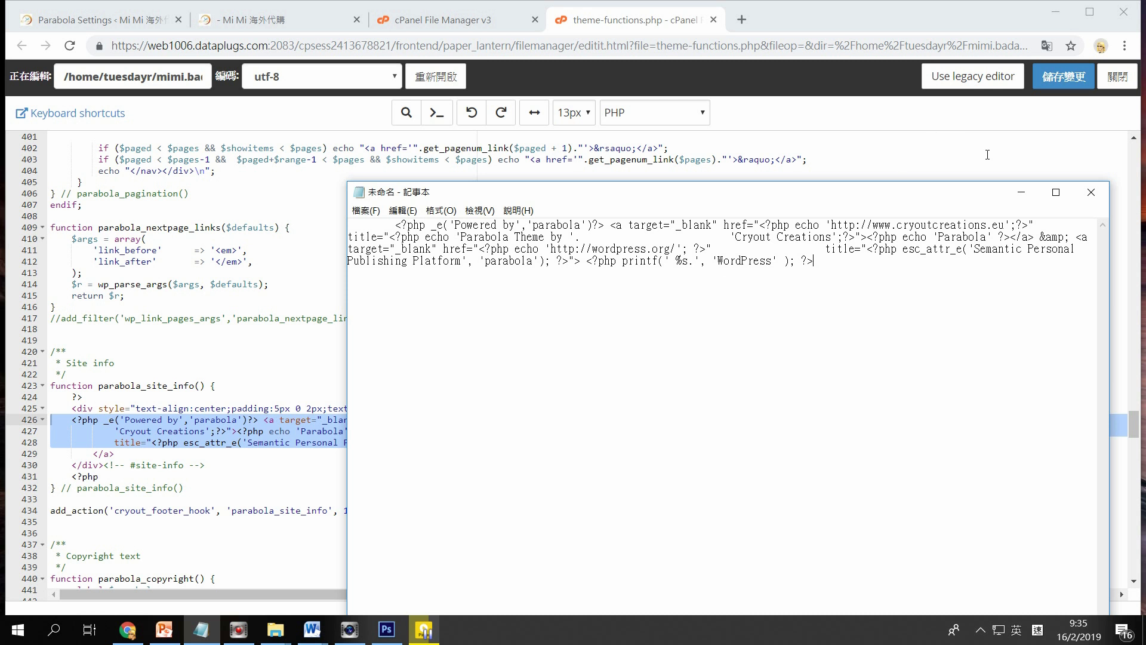
left_click(1022, 192)
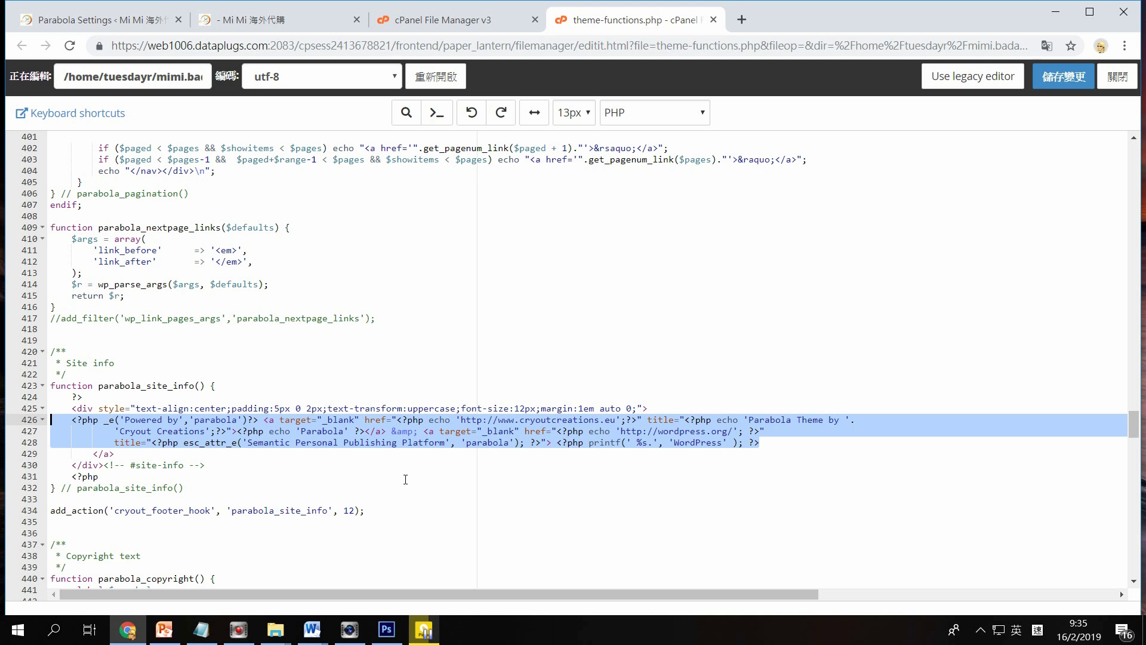
Step: Delete the "Powered by" code lines from parabola_site_info and save theme-functions.php, then reload the home page to check its footer
key("Delete")
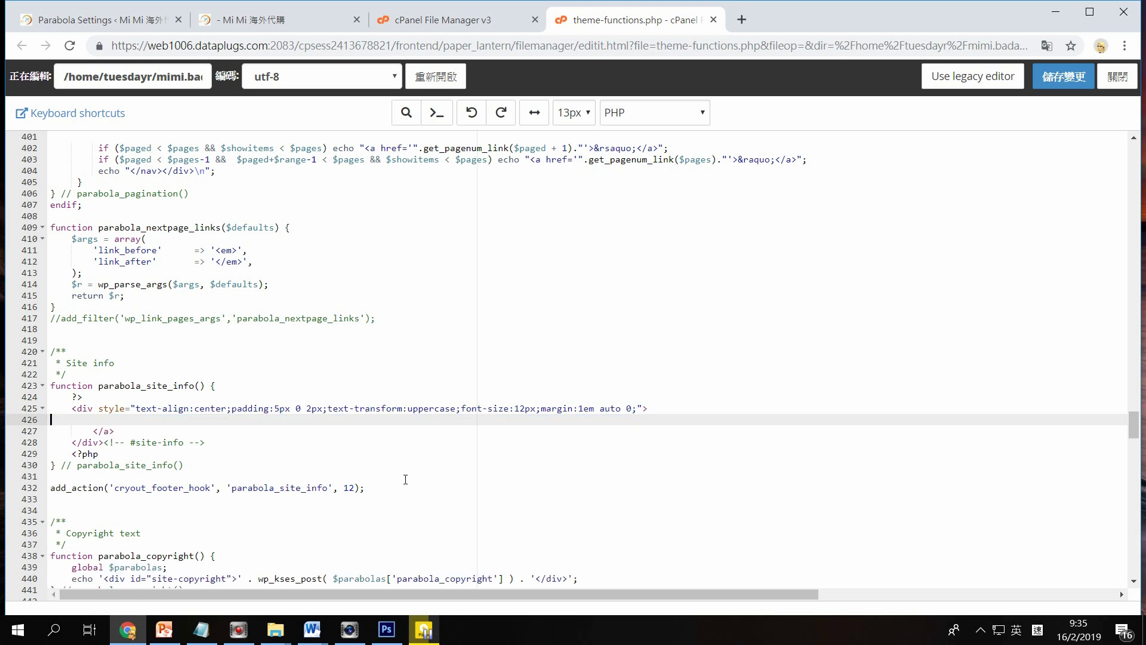
left_click(1068, 84)
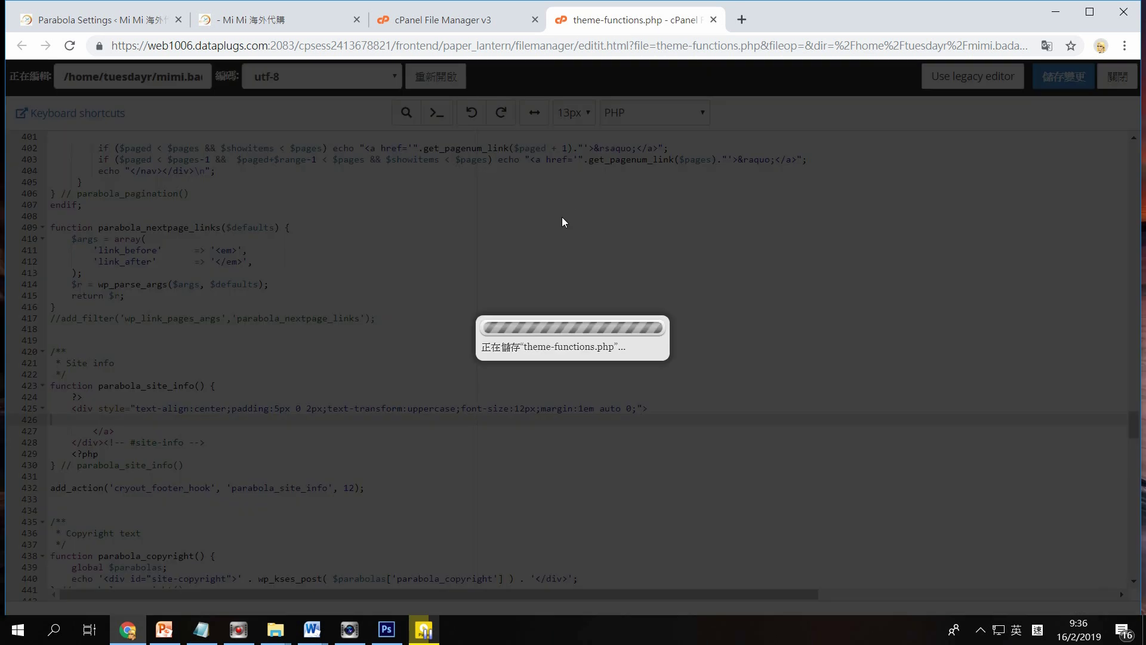
left_click(238, 19)
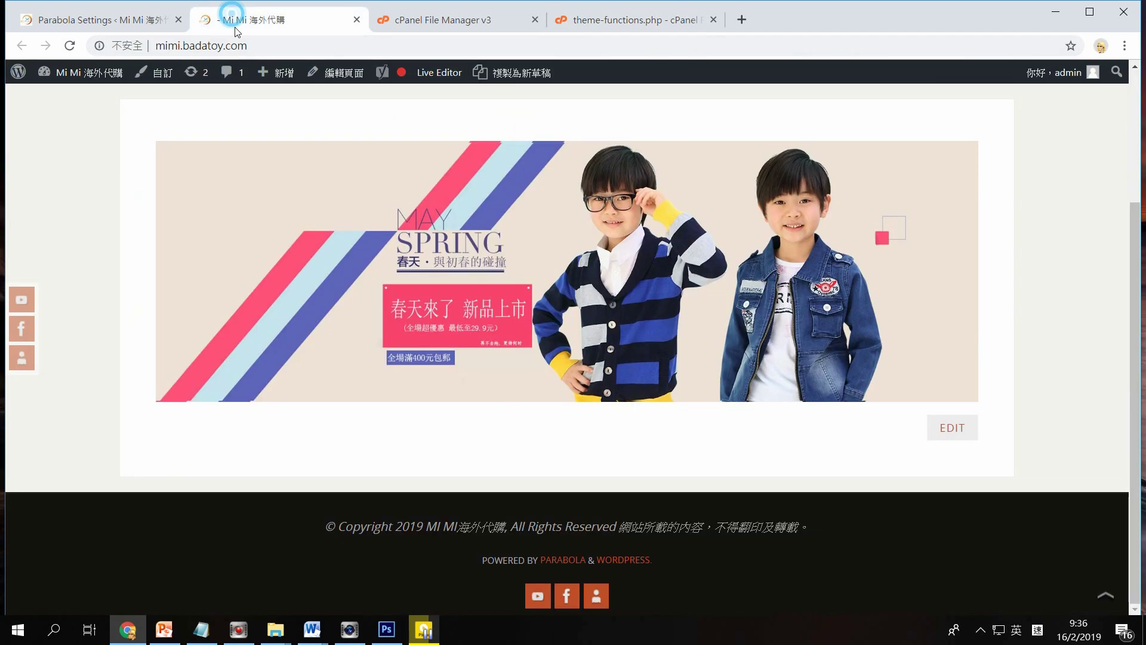
left_click(71, 45)
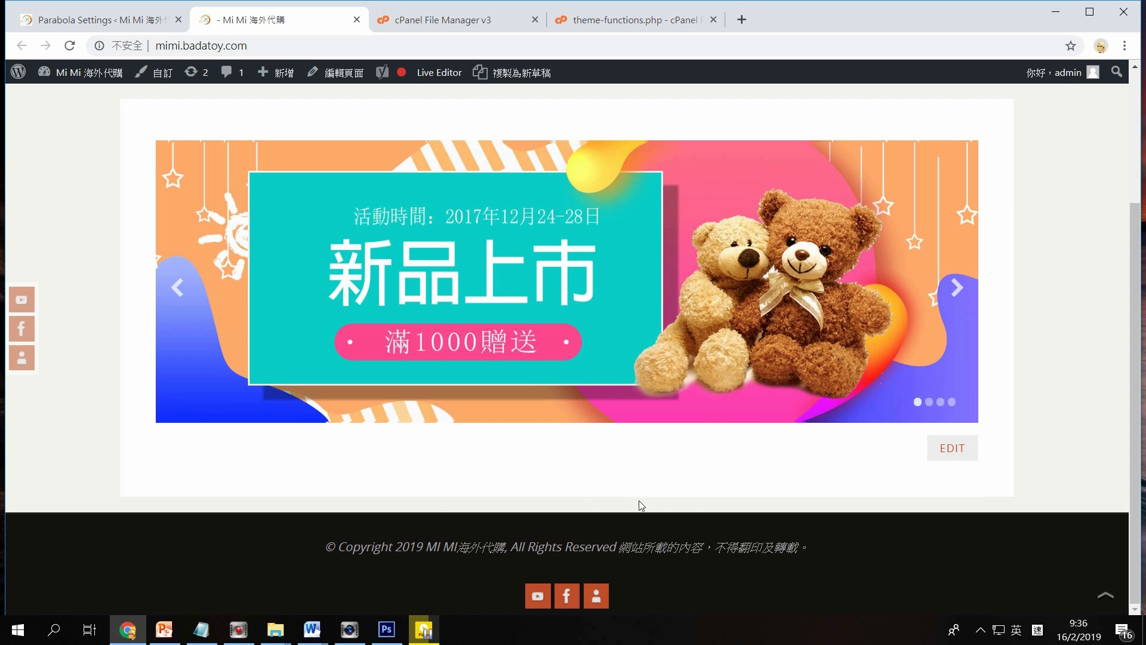
left_click(621, 23)
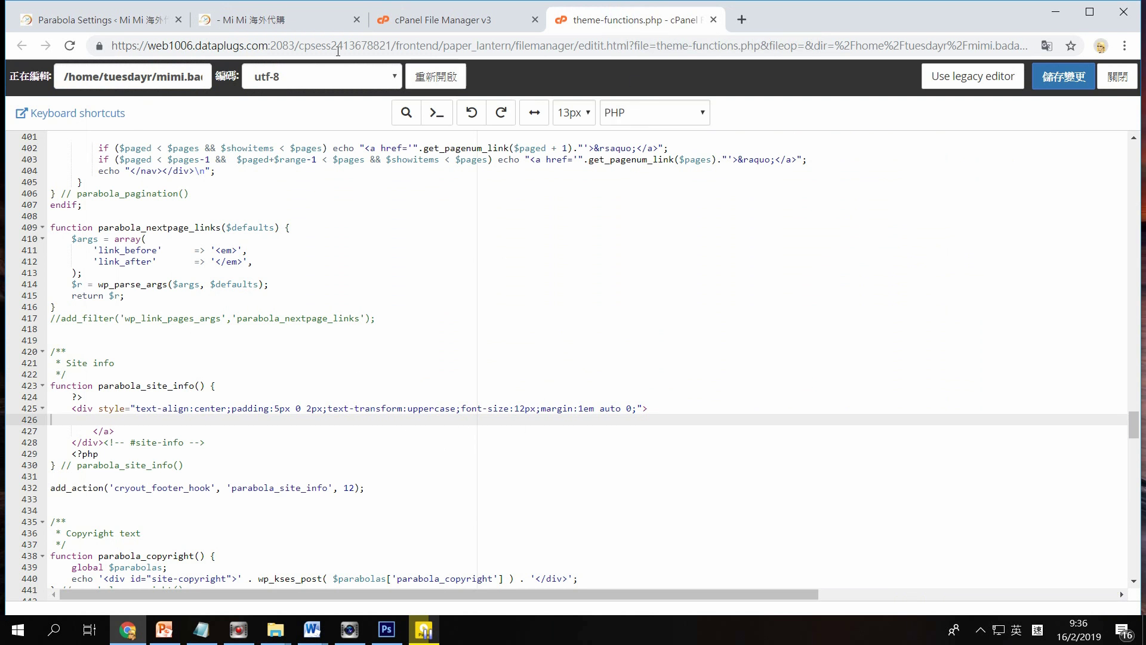
left_click(255, 20)
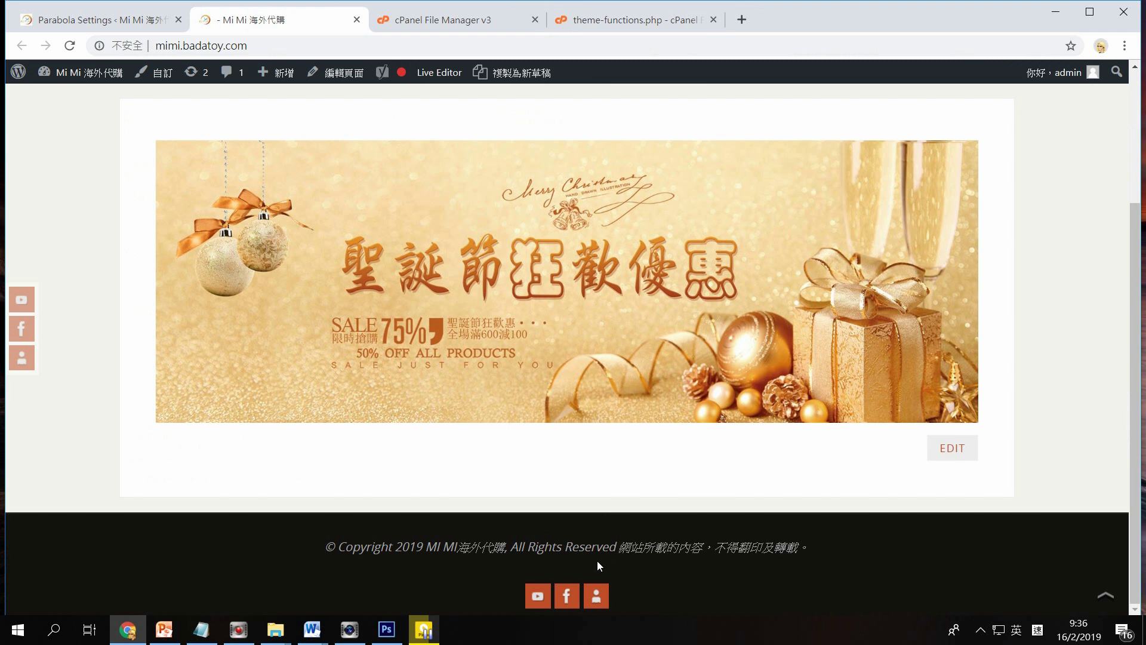
left_click(643, 19)
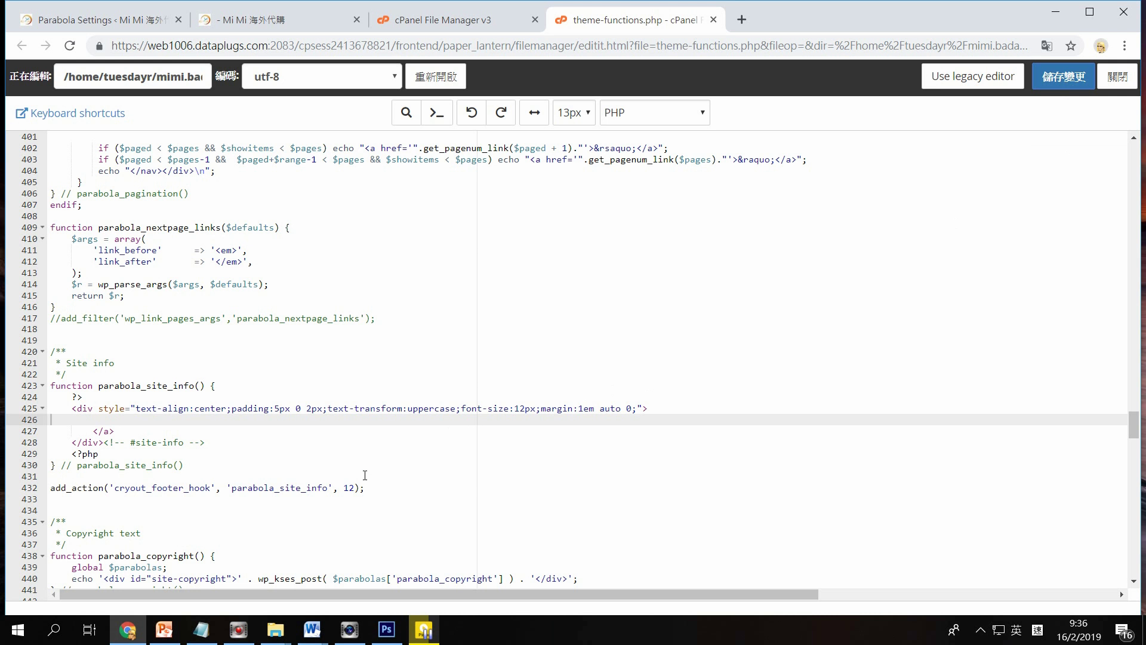
Step: Return to the Parabola Settings page and expand the Social Media Settings section
left_click(81, 17)
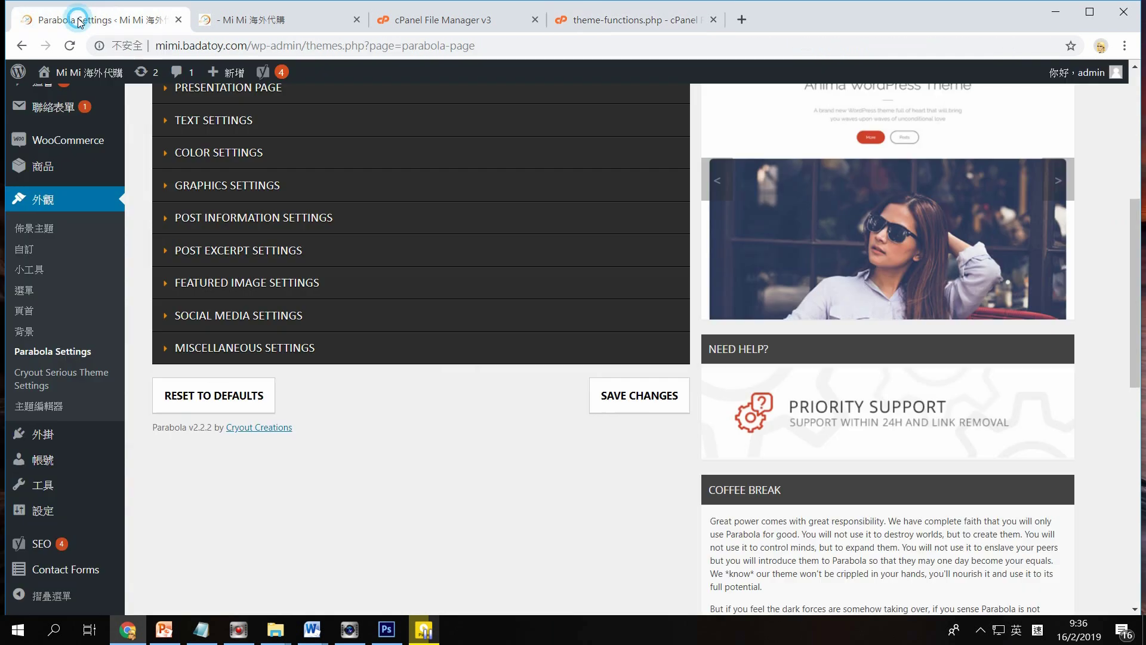
left_click(346, 314)
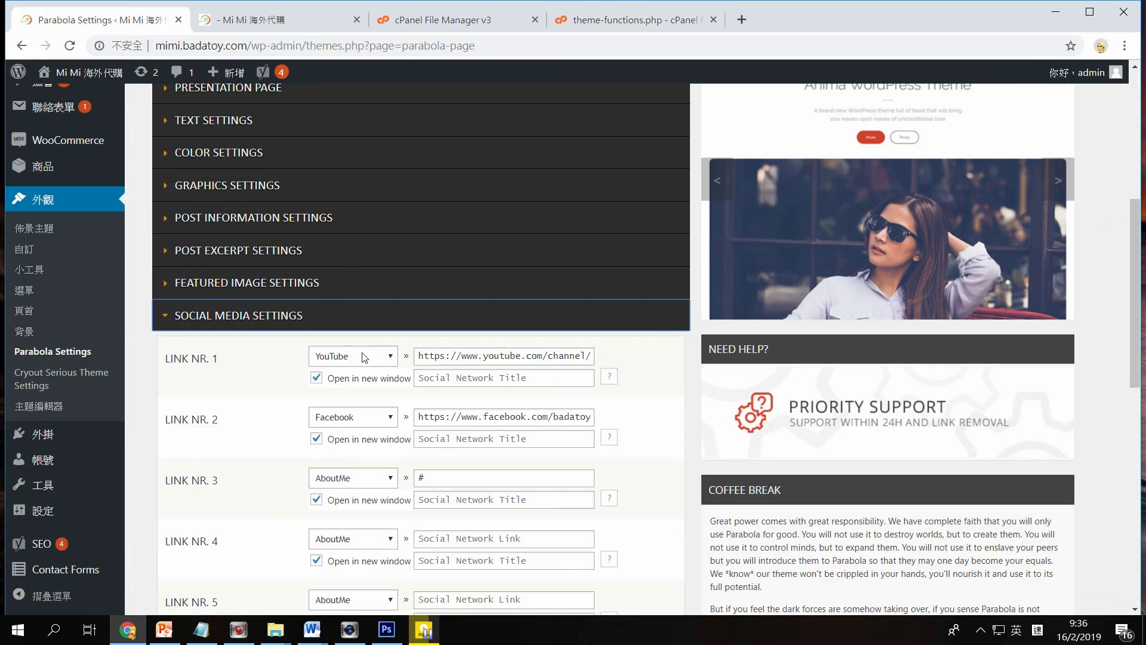
scroll(365, 357, "down", 1)
left_click(484, 281)
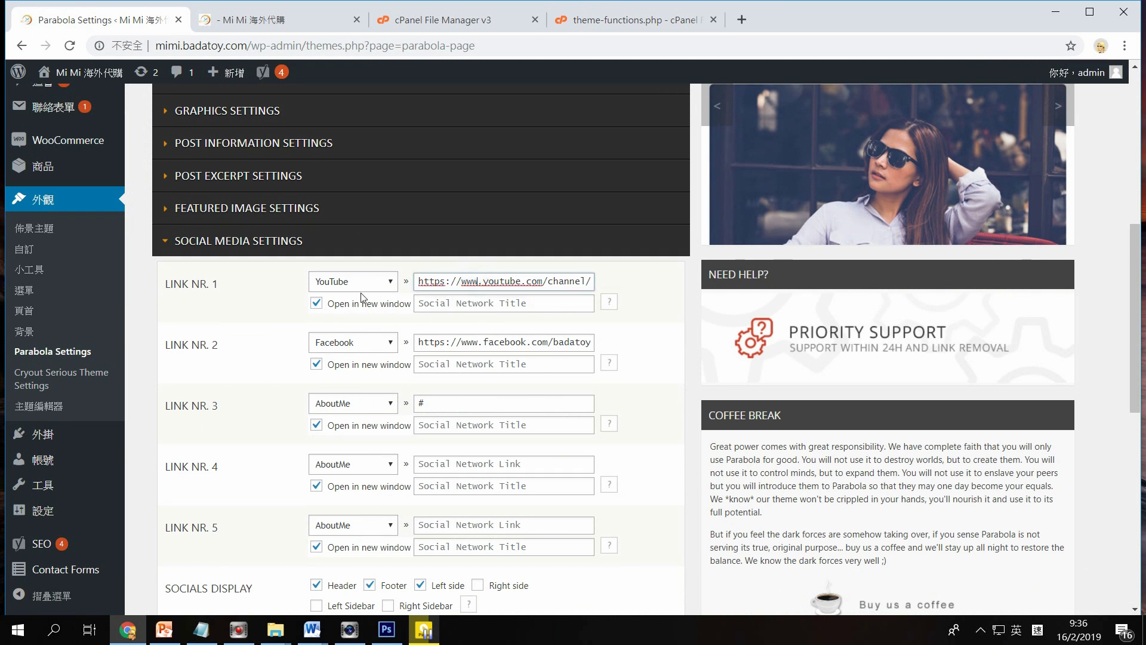
Step: Review the available social networks for links 1, 2 and 3 without changing the selections
left_click(394, 284)
left_click(393, 283)
left_click(389, 343)
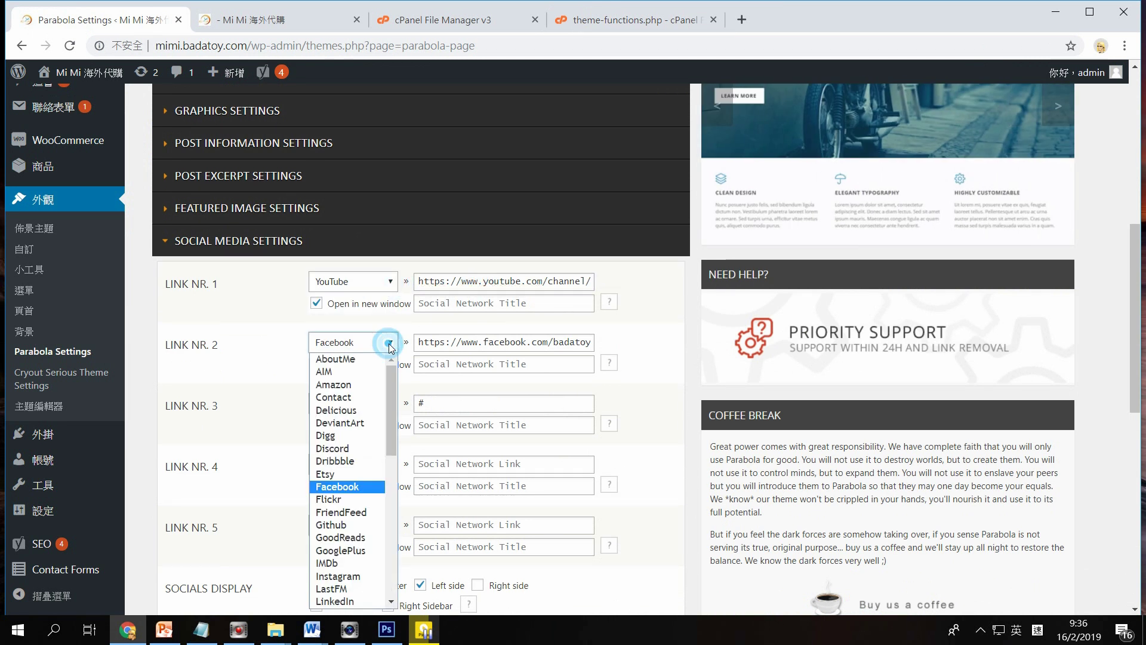
left_click(389, 344)
left_click(388, 405)
left_click_drag(388, 223, 411, 202)
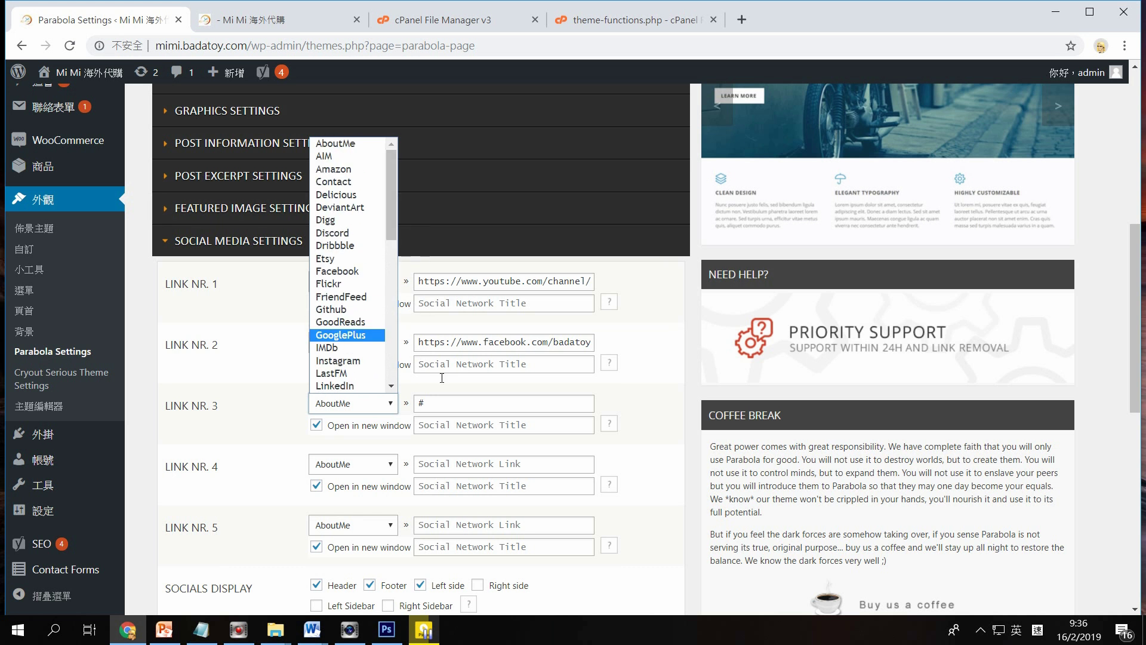
left_click(470, 392)
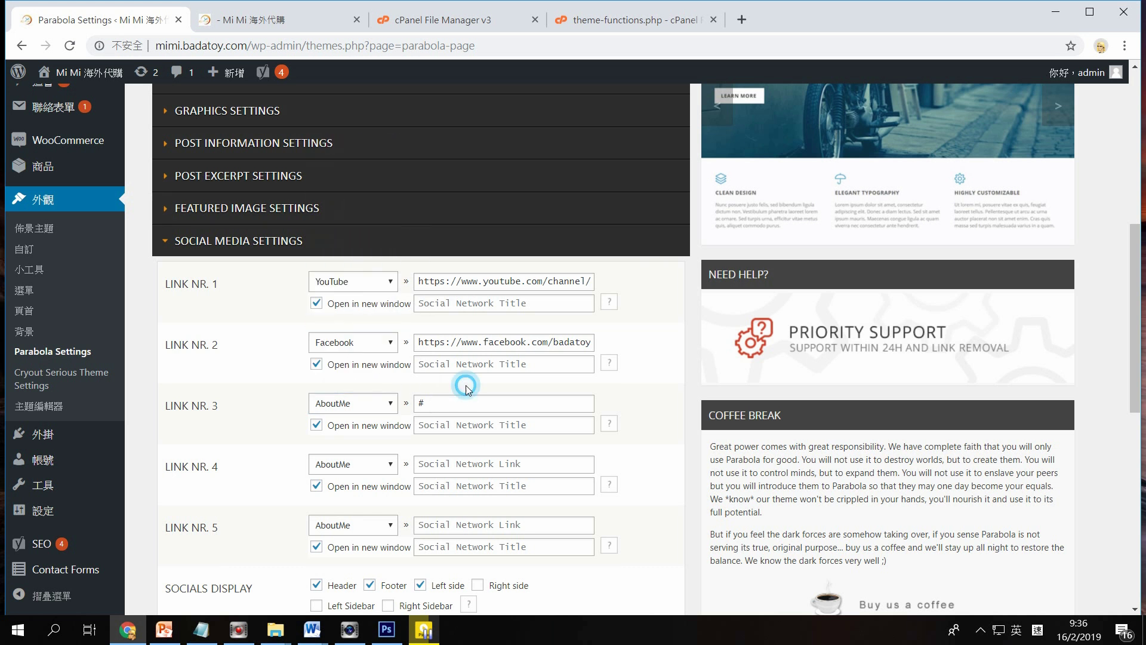
left_click(390, 404)
left_click(390, 404)
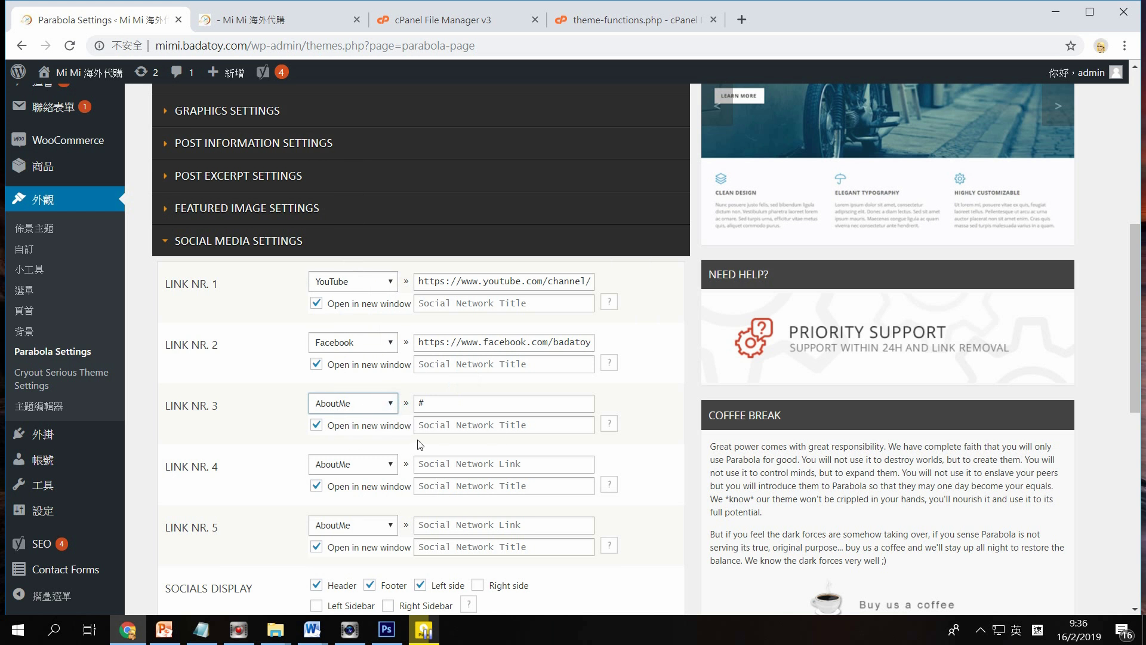
Step: Set Socials Display to show the icons on the Right side in addition to Header, Footer and Left side
scroll(487, 456, "down", 1)
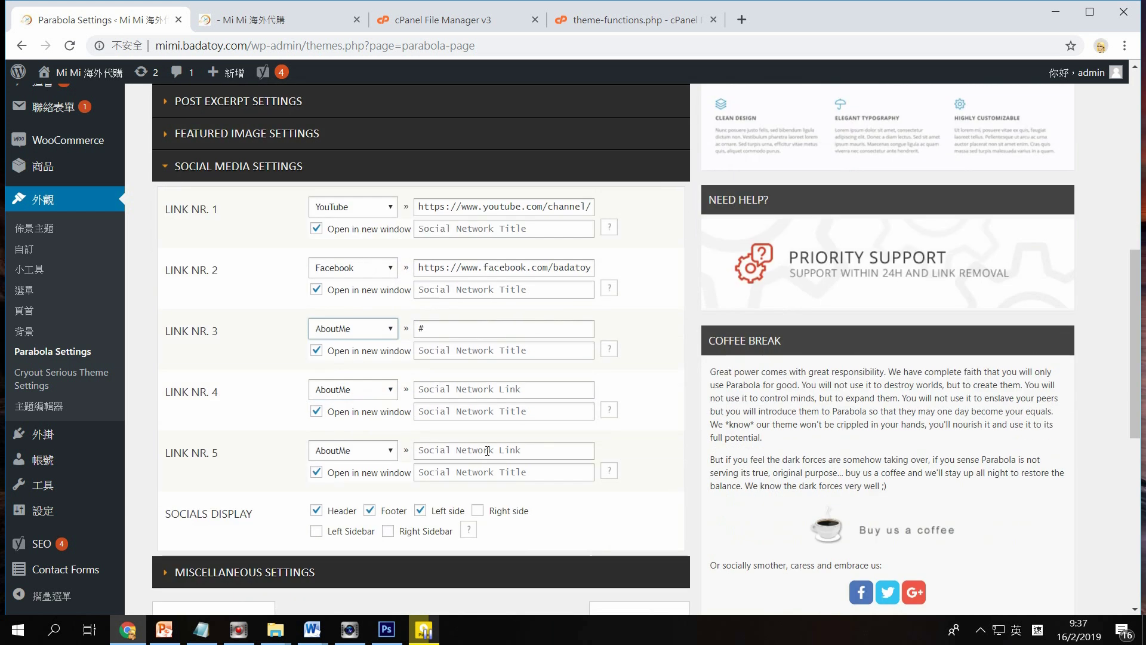
scroll(363, 487, "down", 1)
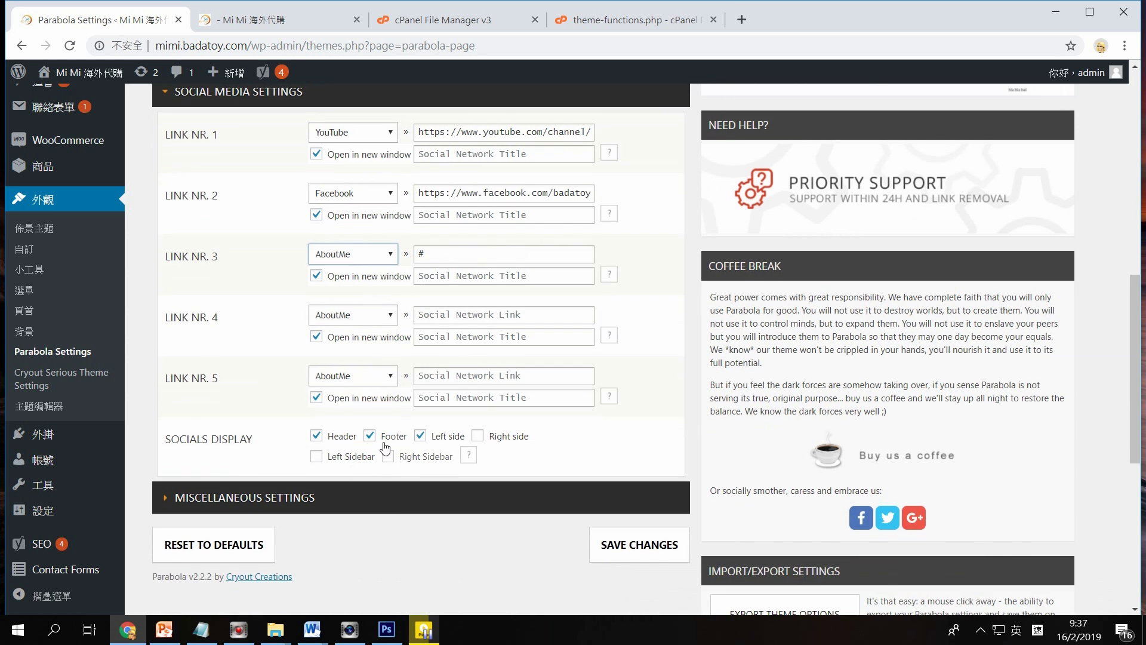
left_click(420, 437)
left_click(477, 438)
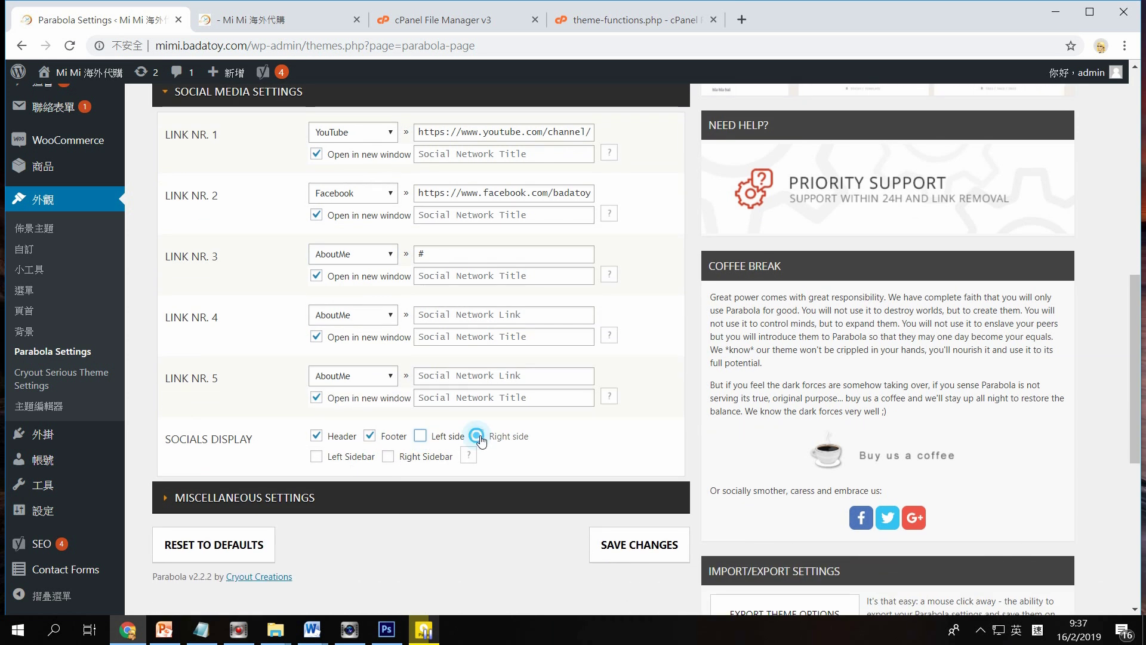
left_click(421, 437)
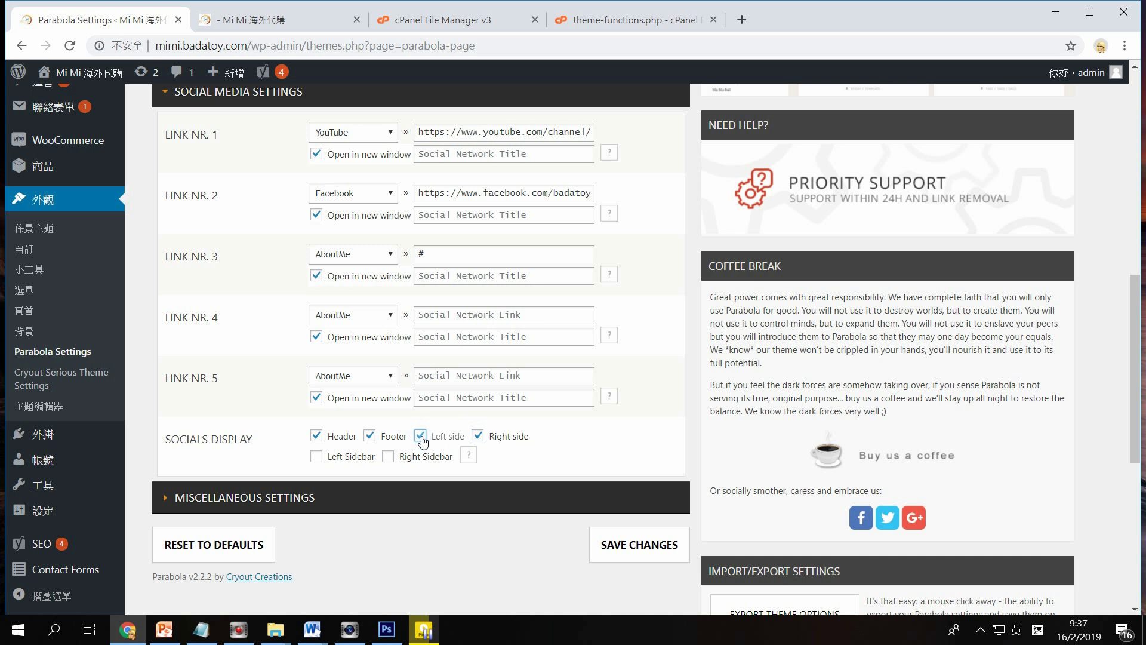
Step: Turn off the Right side option in Socials Display and save the Parabola settings
left_click(478, 437)
scroll(564, 466, "down", 3)
left_click(648, 408)
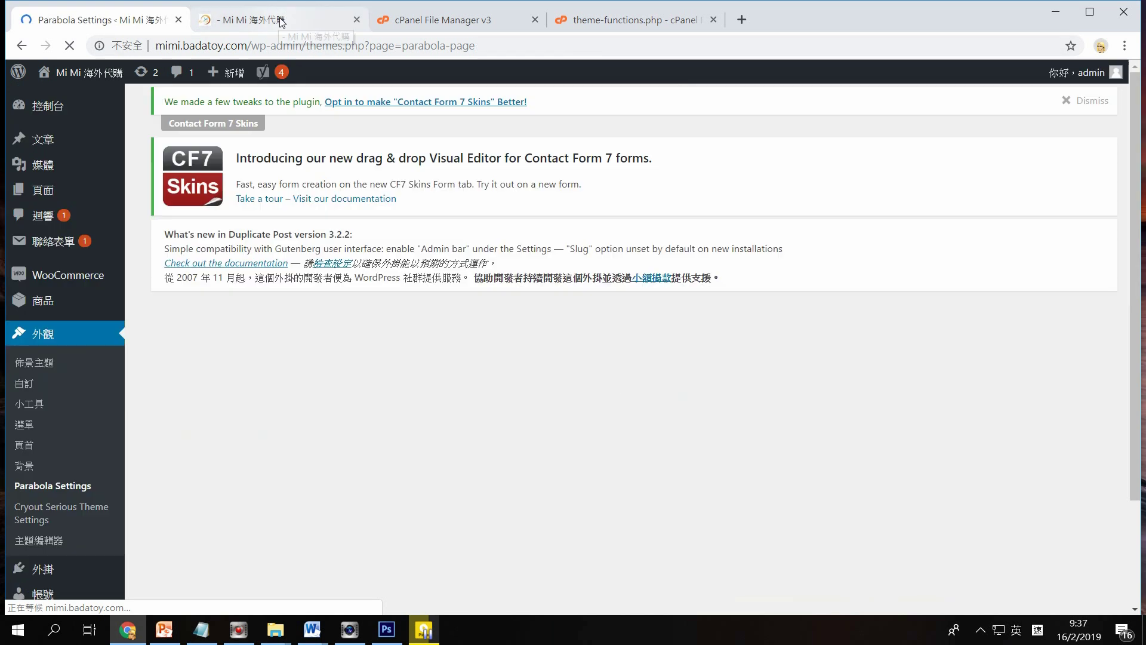
Step: Reload the site's home page and check where the social media icons are placed
left_click(281, 22)
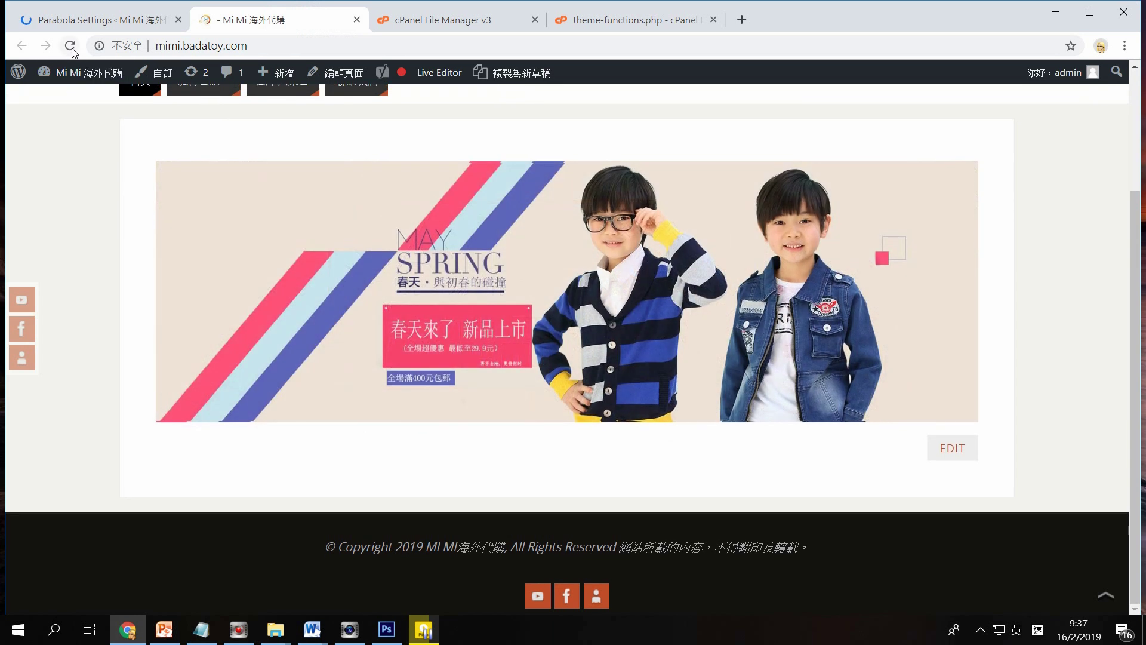
left_click(70, 45)
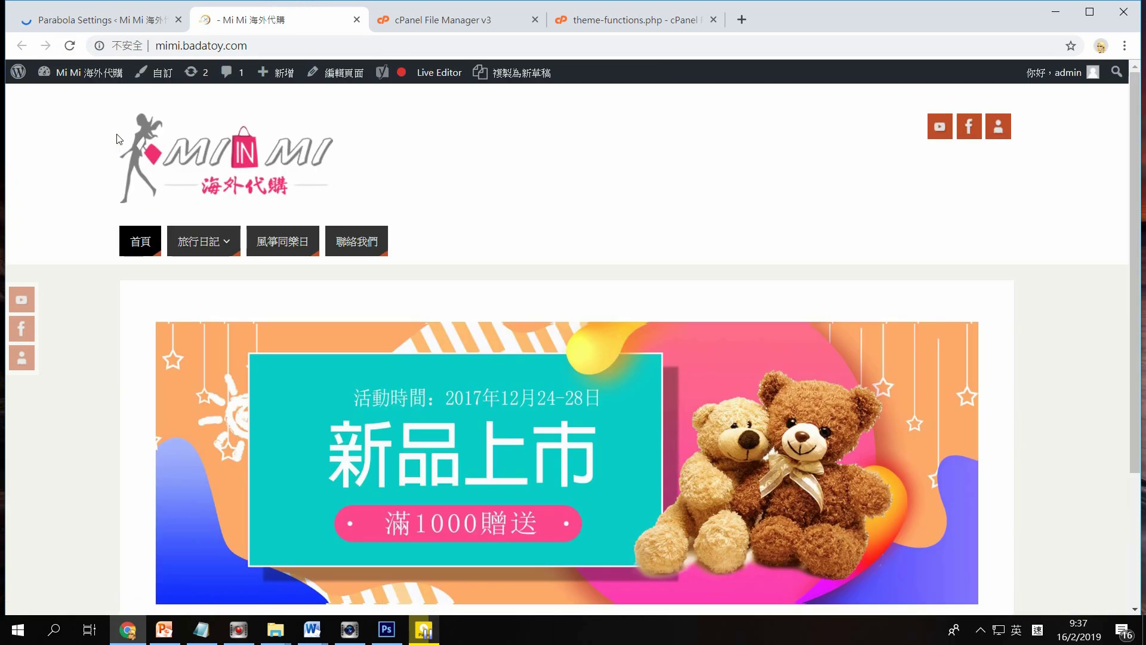
scroll(105, 304, "down", 1)
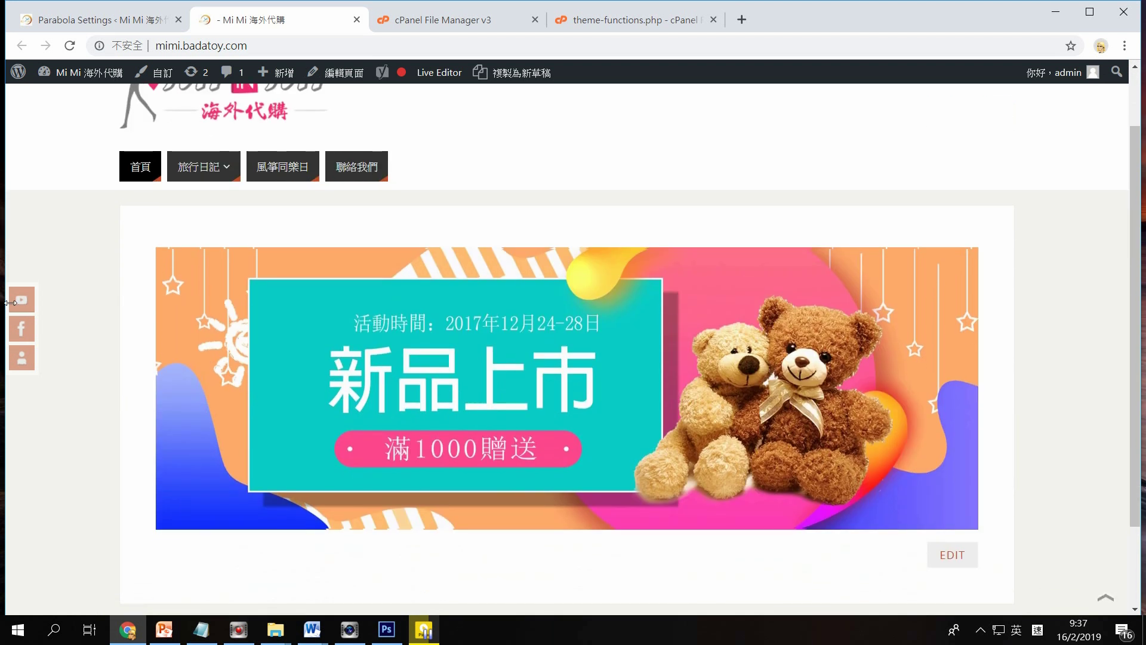
Step: Open the YouTube and Facebook links from the home page's left-side social icons and check their addresses
left_click(21, 299)
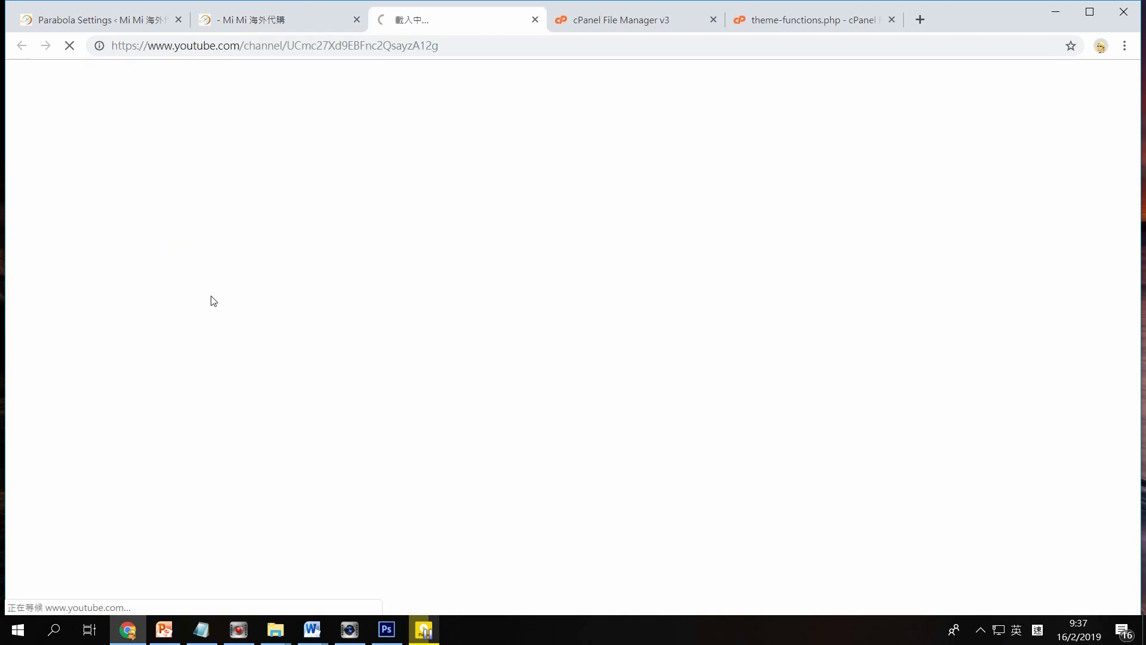
left_click(463, 48)
left_click_drag(464, 47, 240, 47)
left_click_drag(139, 52, 112, 50)
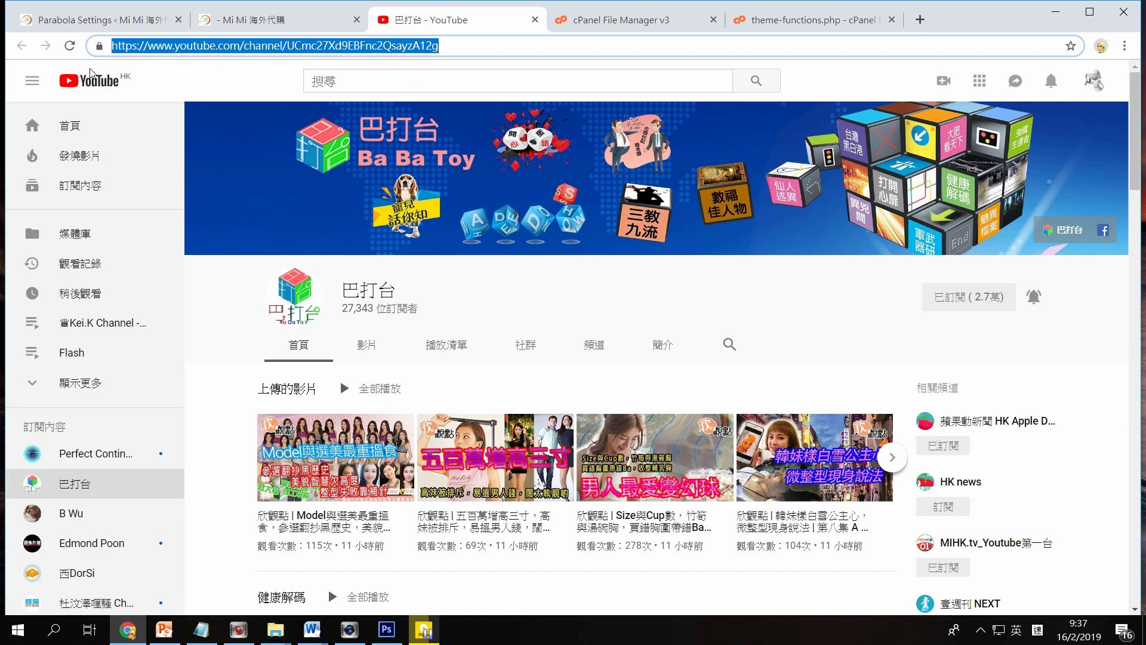
left_click(251, 20)
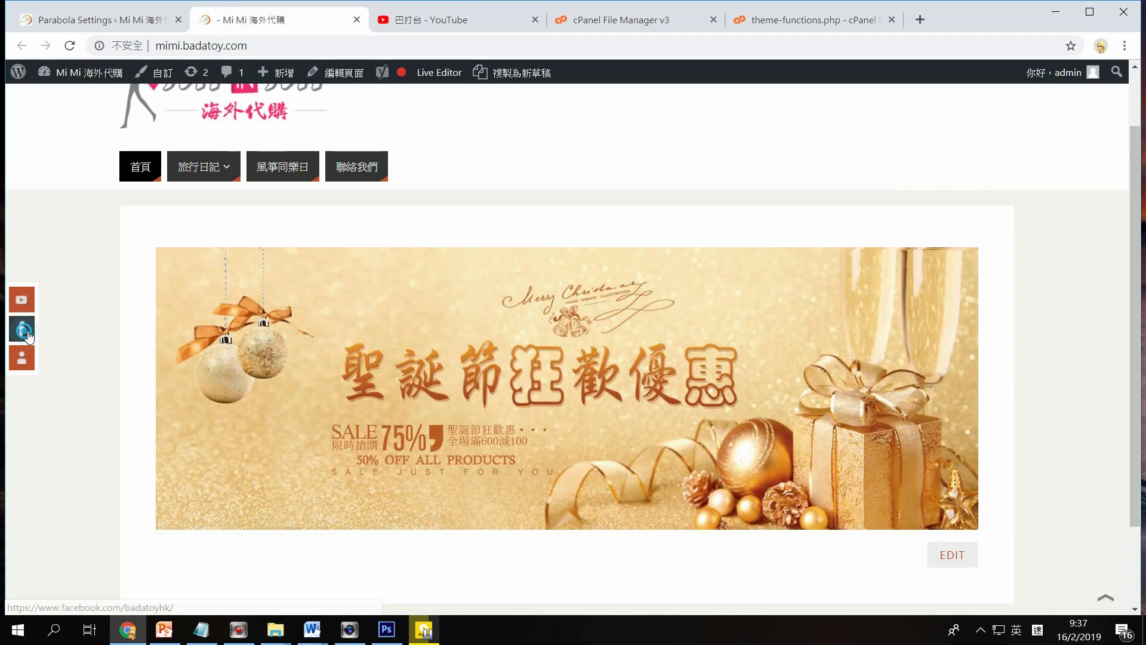
left_click(24, 330)
left_click_drag(319, 52, 111, 47)
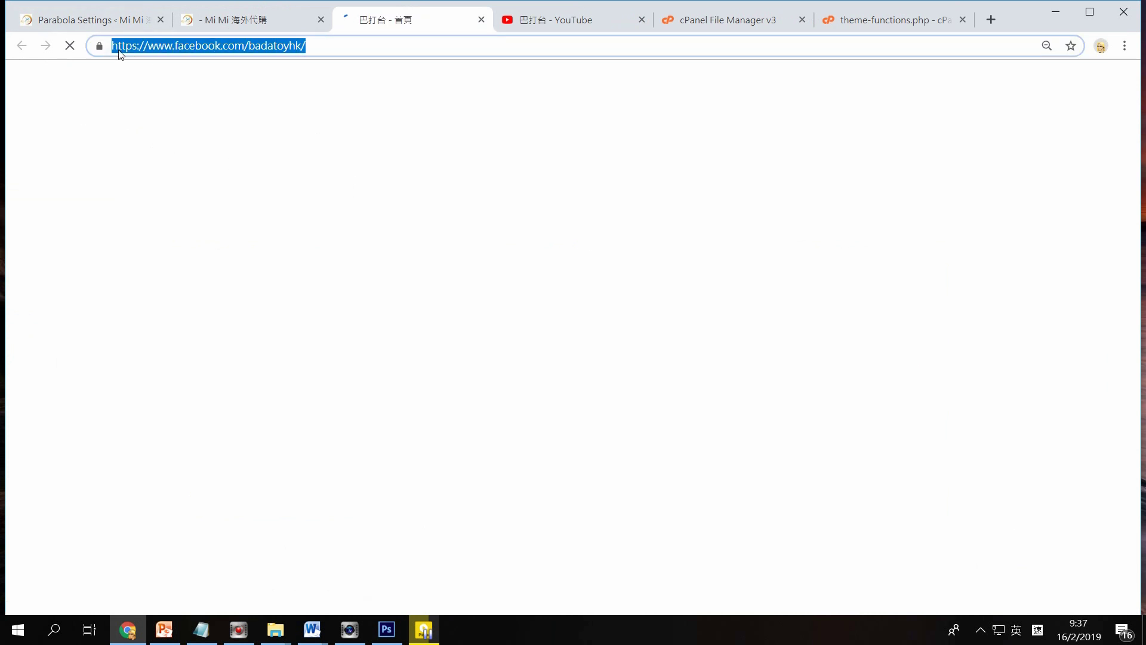
Step: Return to the Parabola Settings page, expand Social Media Settings and check the link addresses against the opened pages
left_click(98, 23)
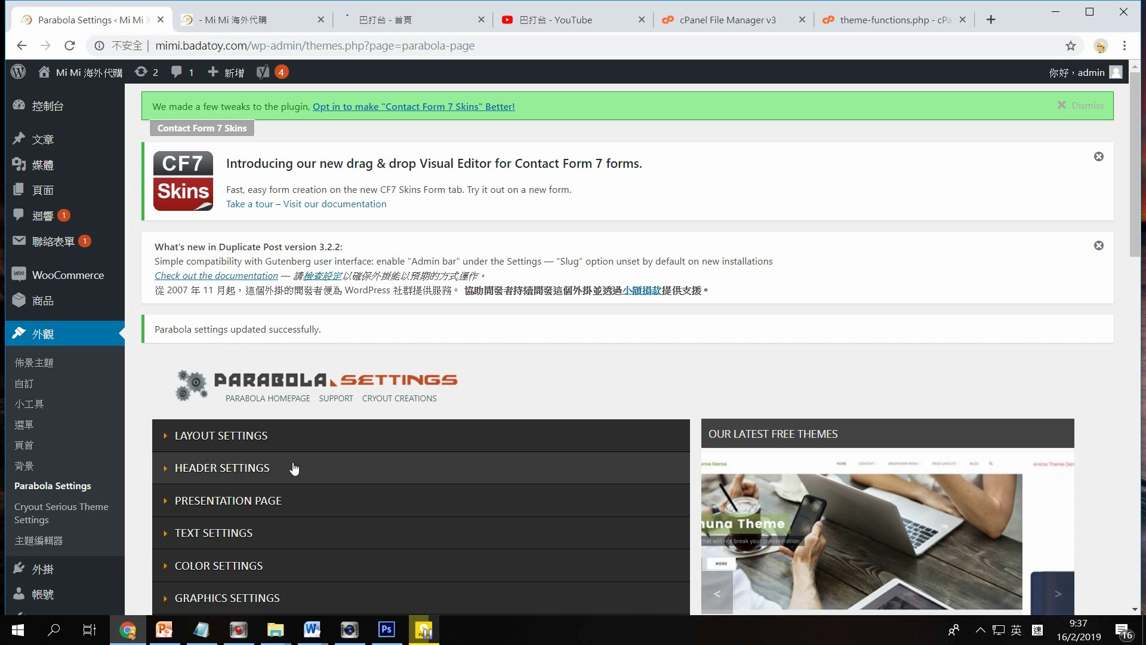
scroll(294, 468, "down", 5)
left_click(297, 448)
scroll(297, 455, "down", 4)
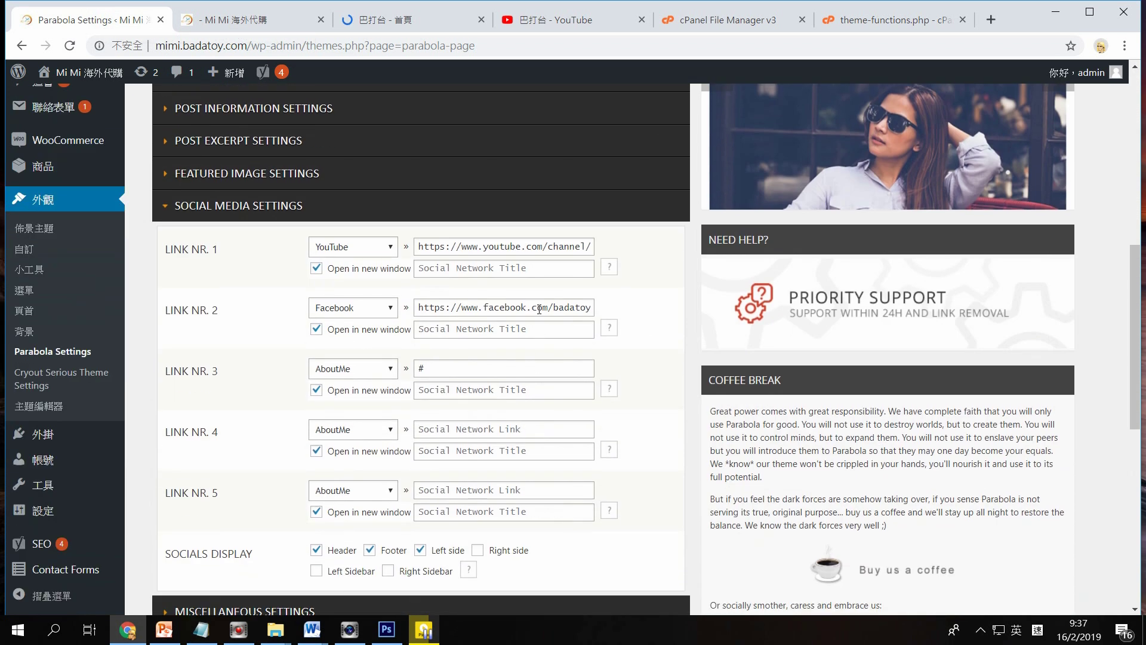
left_click(533, 308)
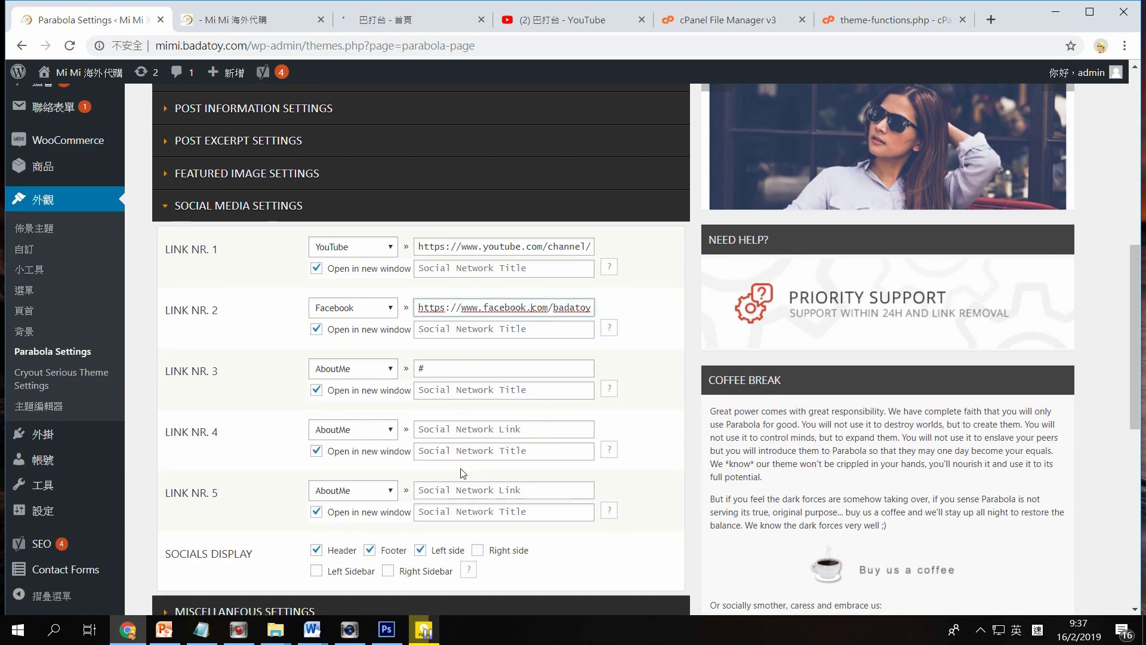
scroll(463, 473, "down", 3)
scroll(460, 466, "up", 4)
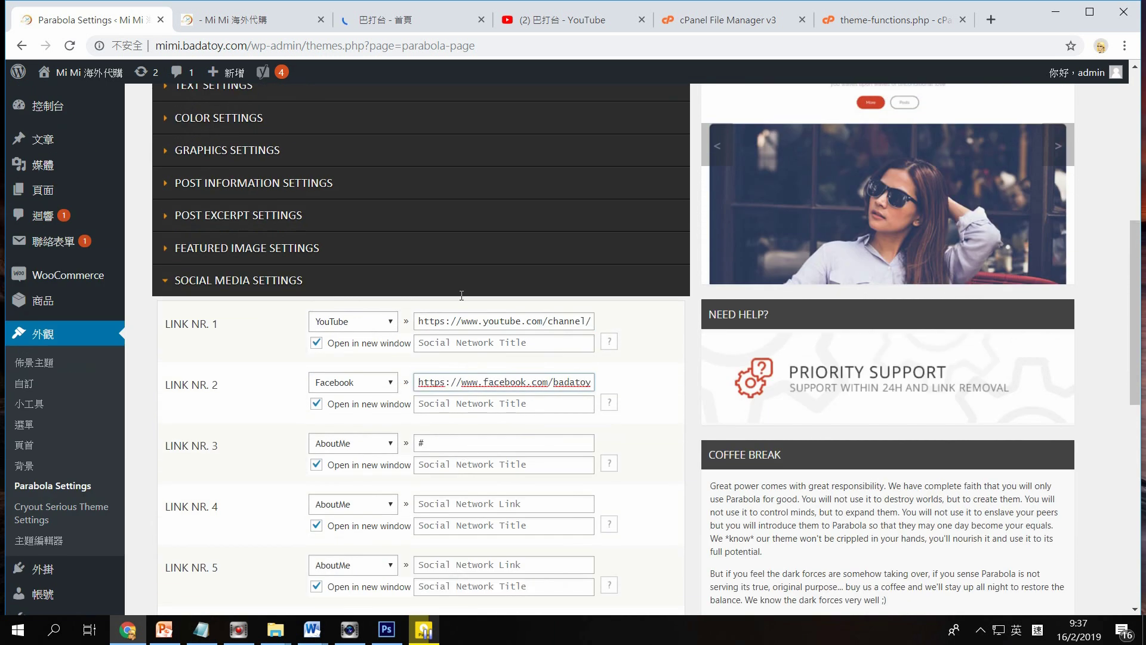
Step: Close the Facebook and YouTube pages opened from the social icons
left_click(403, 24)
left_click(481, 19)
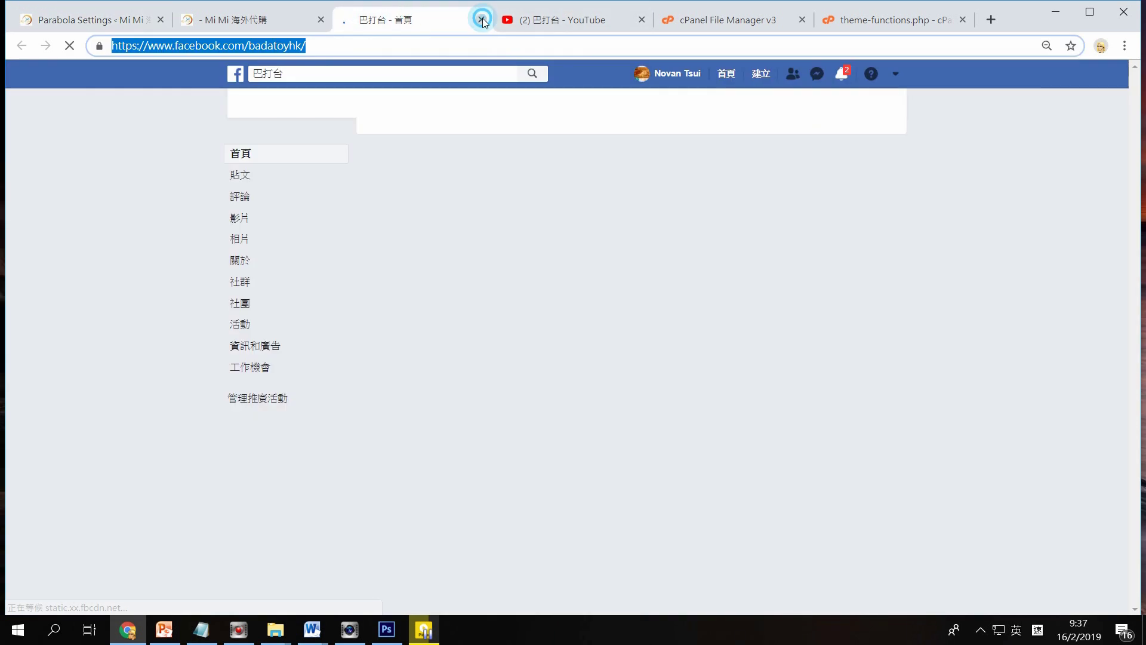
left_click(482, 19)
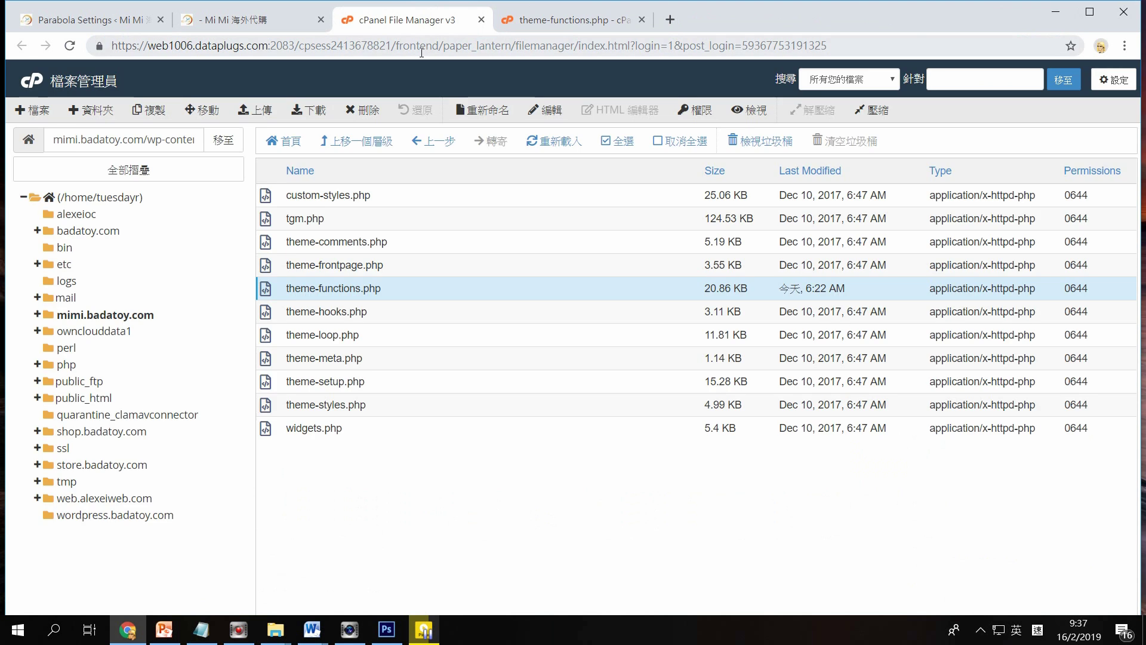
Step: Go back to the Parabola Settings page, look over the social media options and collapse the Social Media Settings section
left_click(96, 19)
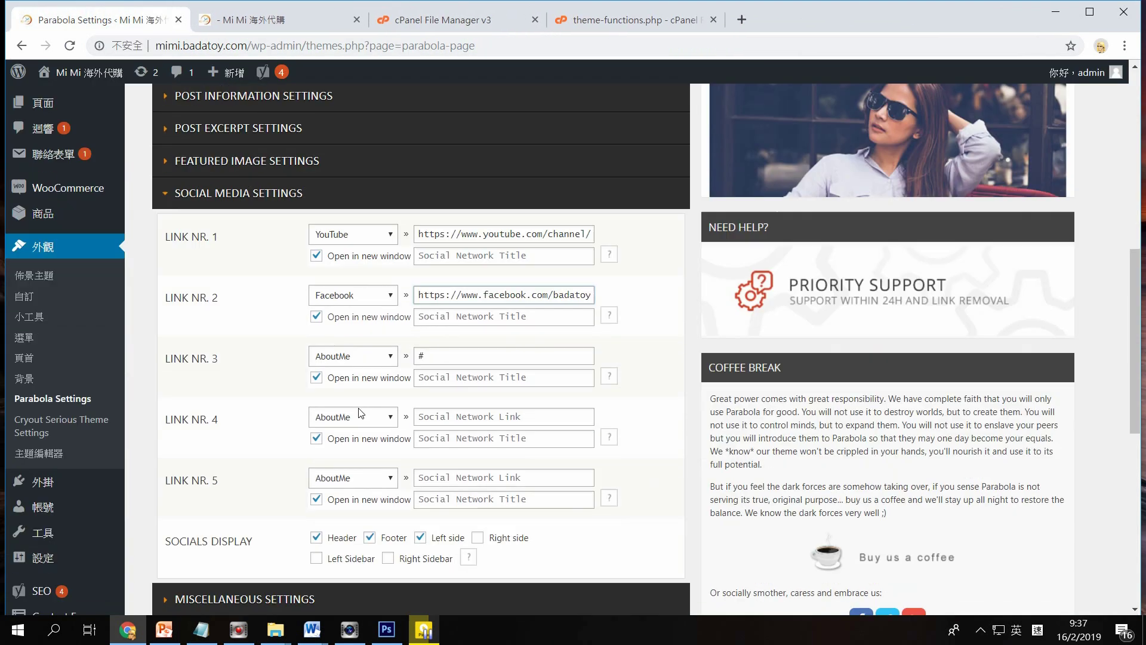
scroll(360, 413, "down", 3)
scroll(171, 141, "up", 2)
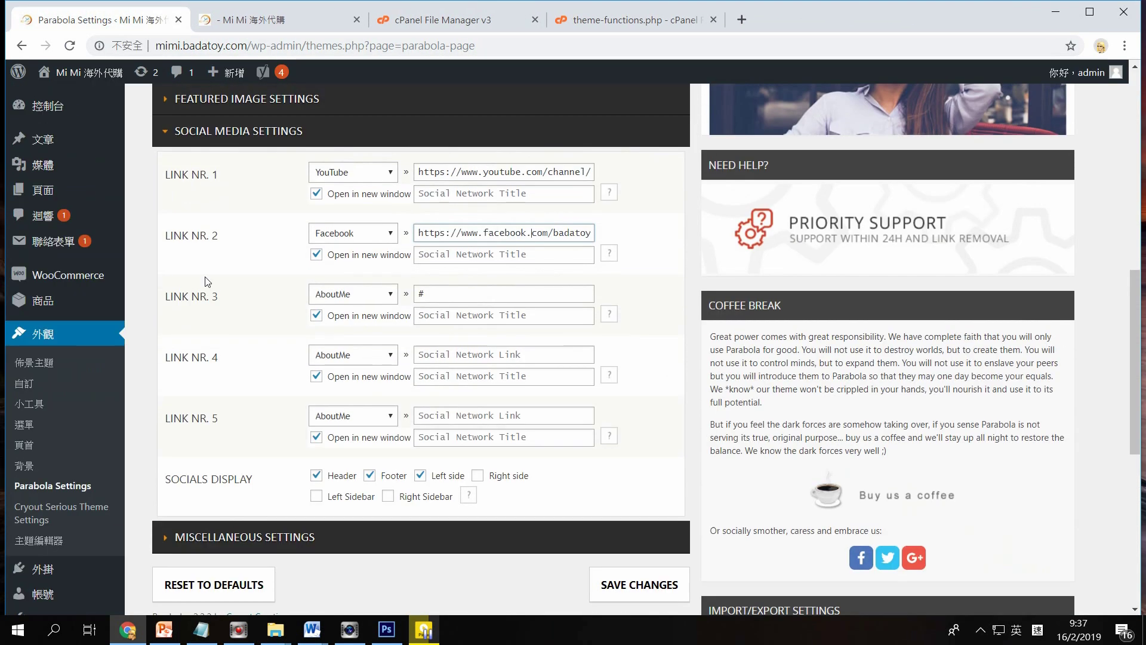
left_click(171, 139)
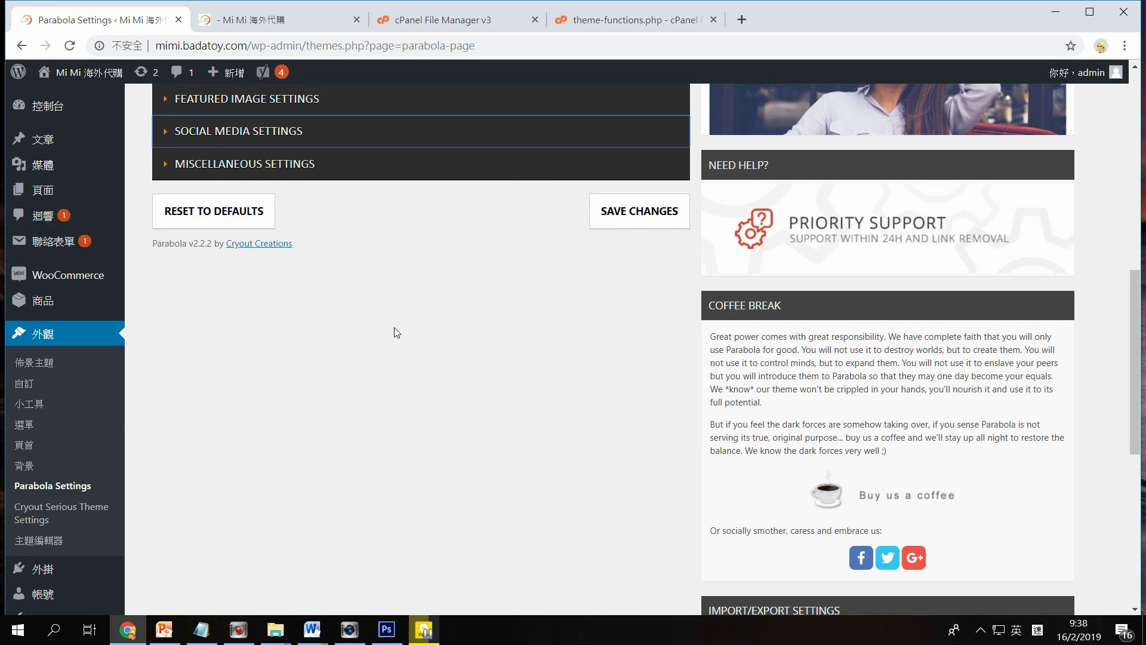
Step: Look over the list of Parabola settings sections and switch to the site's home page to view the result
scroll(364, 340, "up", 3)
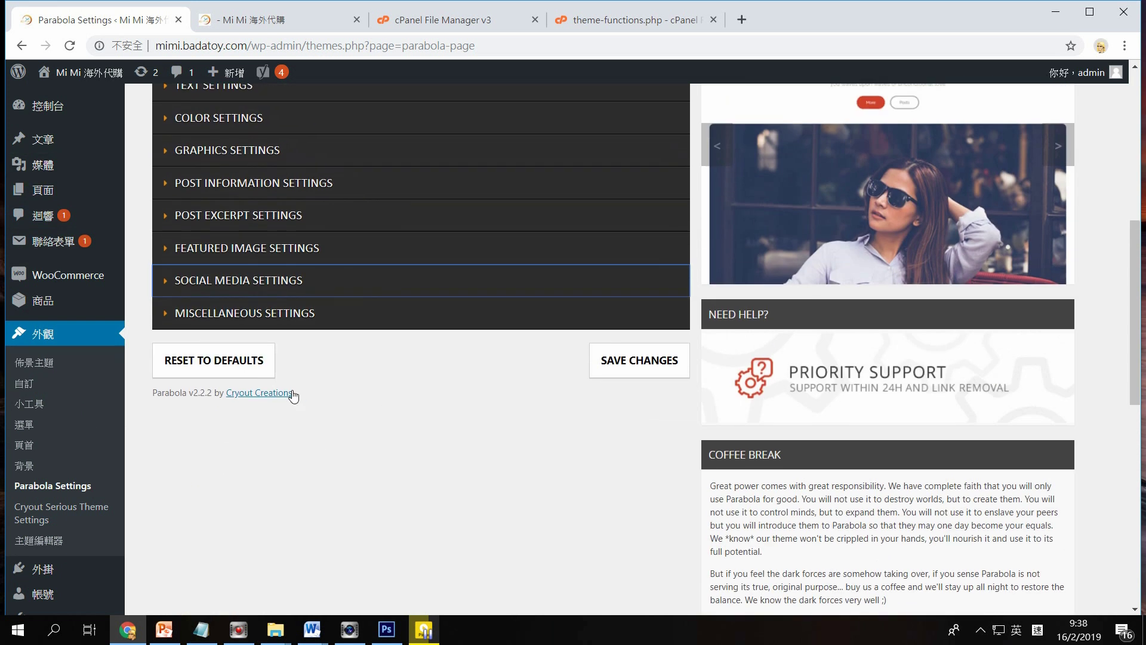
scroll(409, 422, "up", 3)
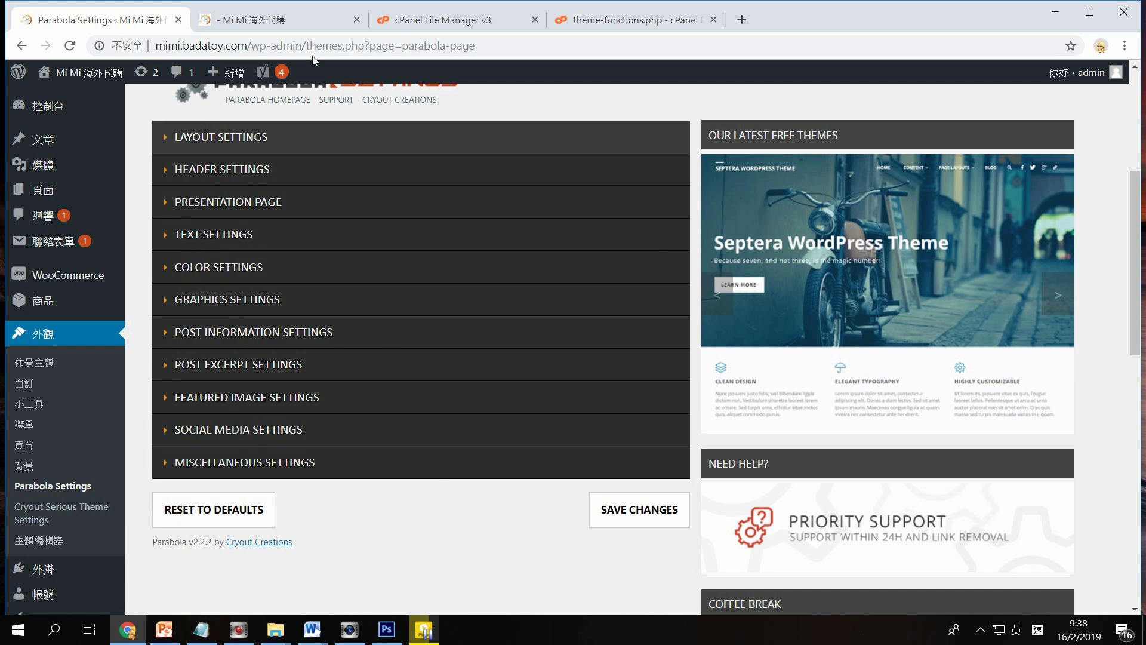
left_click(291, 18)
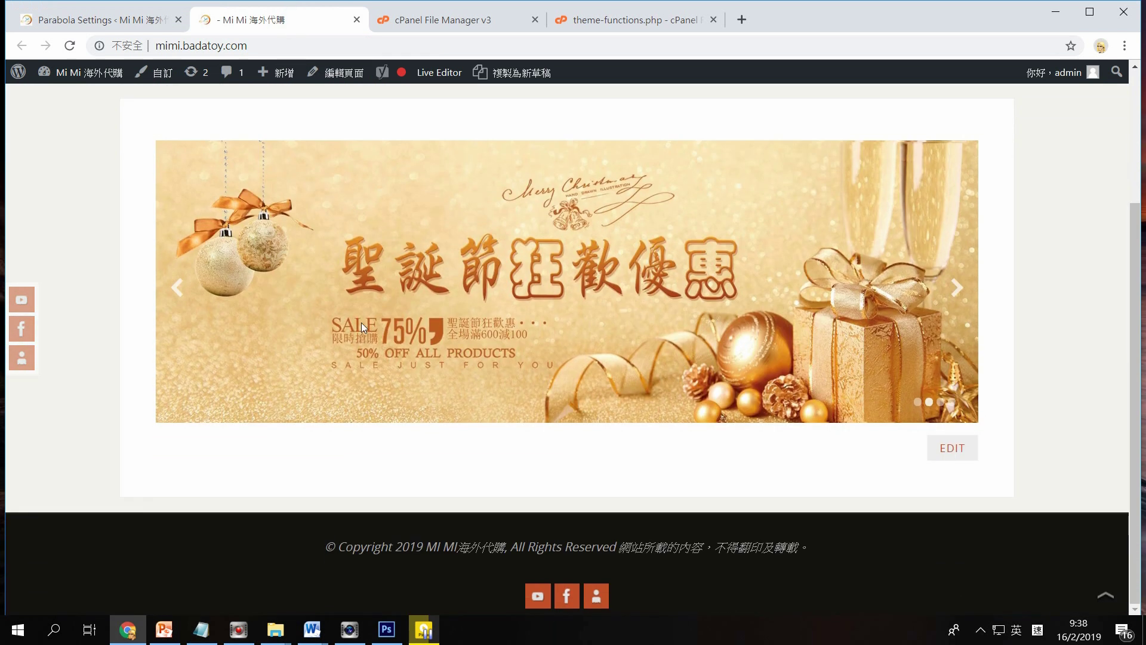